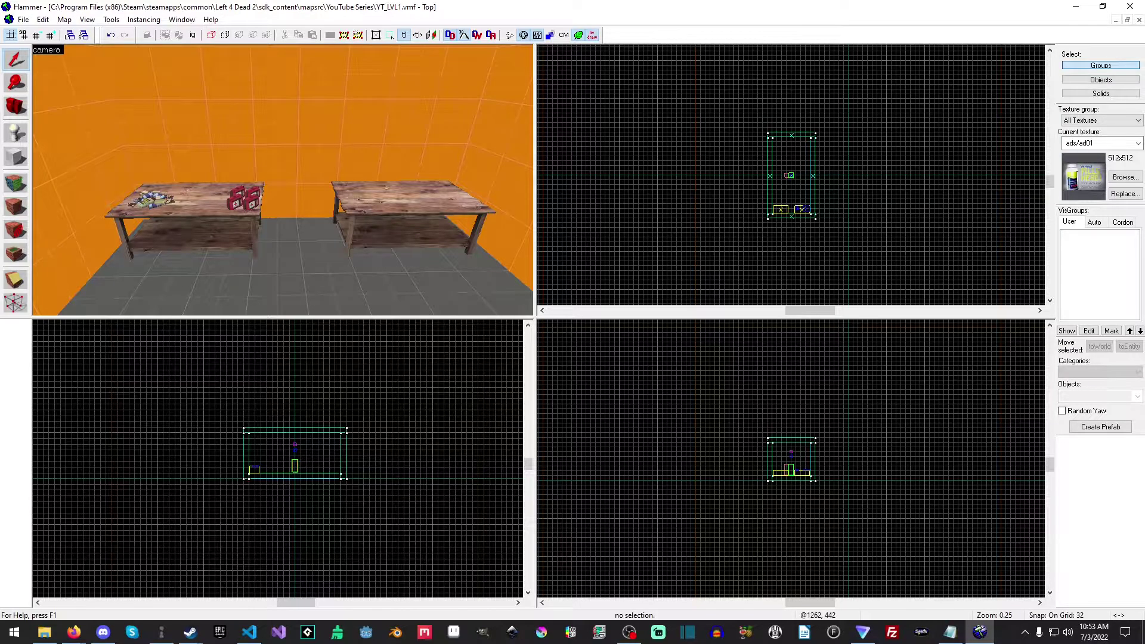
left_click(73, 632)
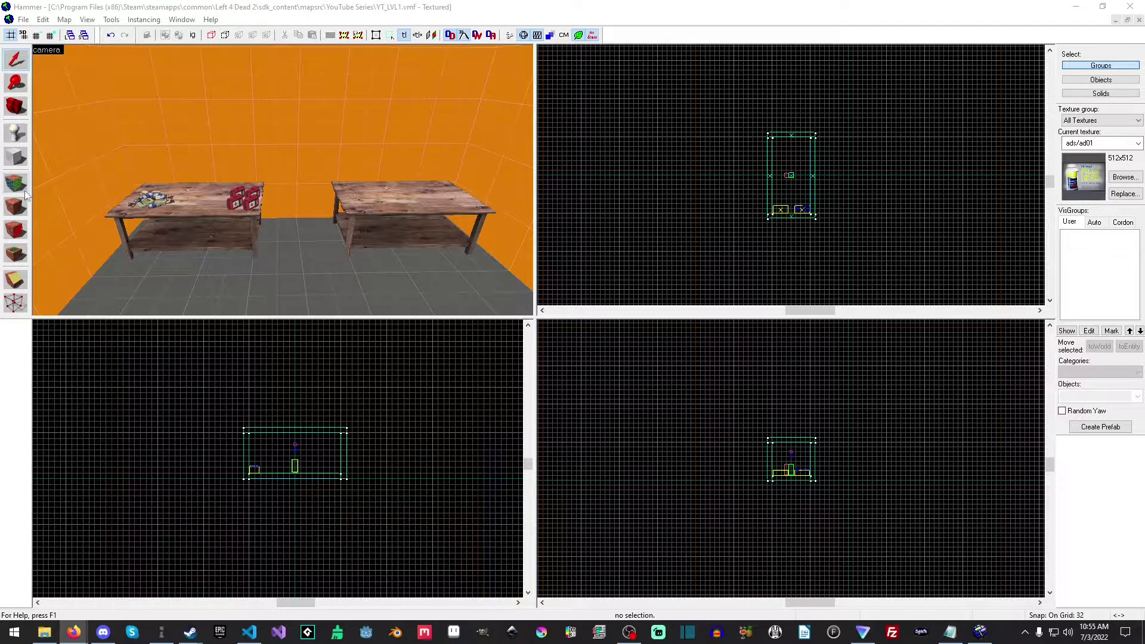
Choose weapon_pistol_spawn as the entity class for the Entity tool to create.
left_click(18, 137)
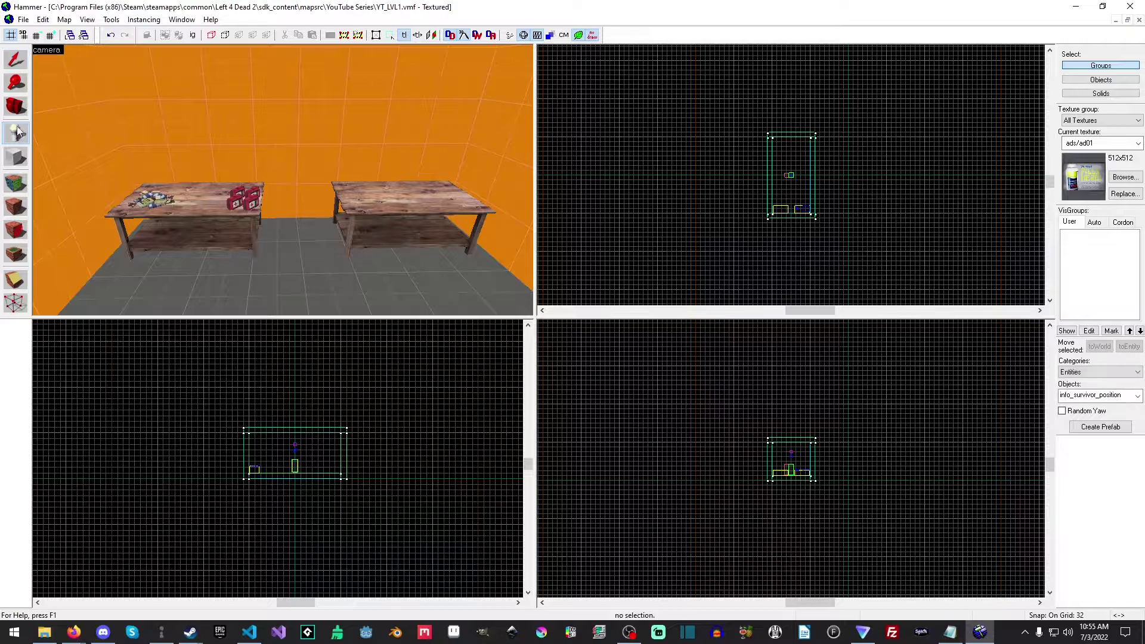
left_click(1097, 396)
type("weapon")
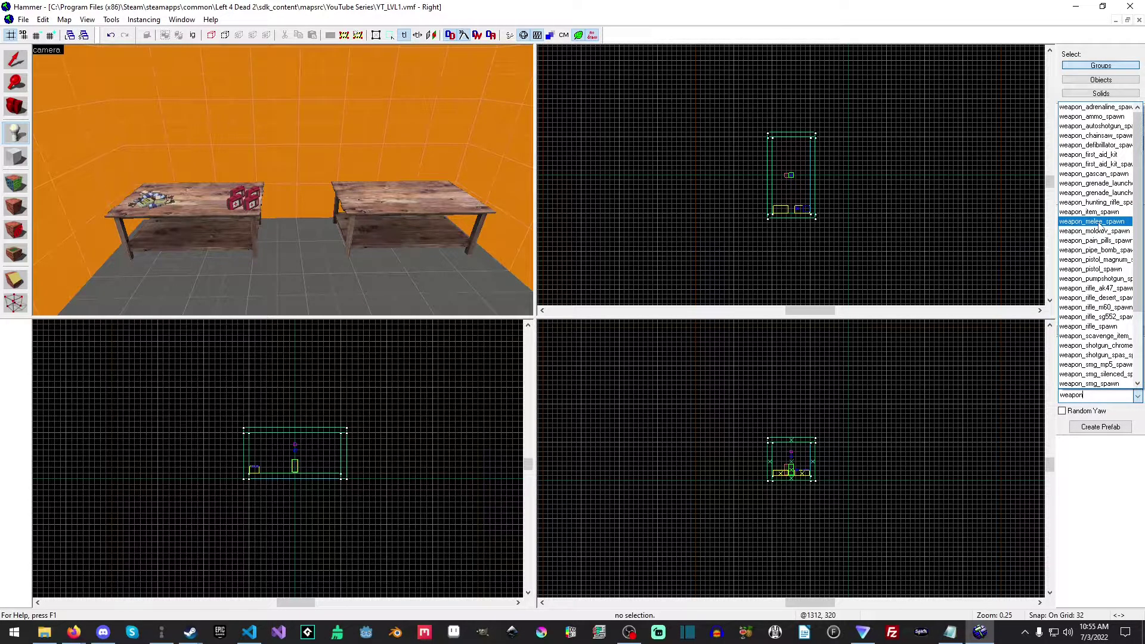
scroll(1097, 225, "down", 2)
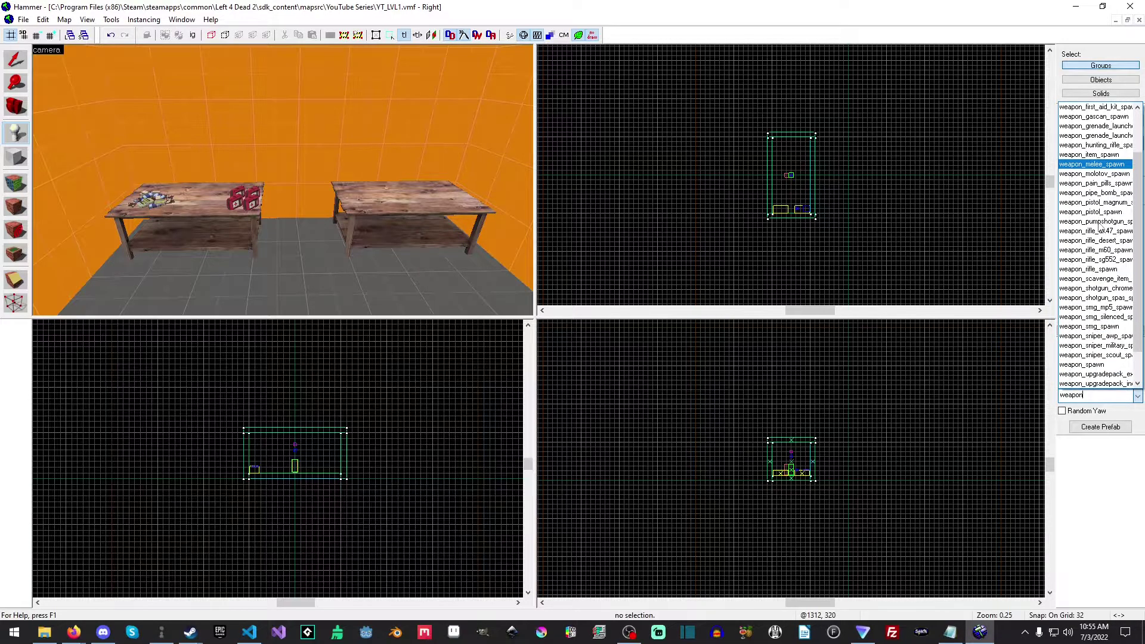
left_click(1080, 213)
Place a weapon_pistol_spawn entity in the air above the middle of the table holding the ammo pile and first aid kits.
key("shift+s")
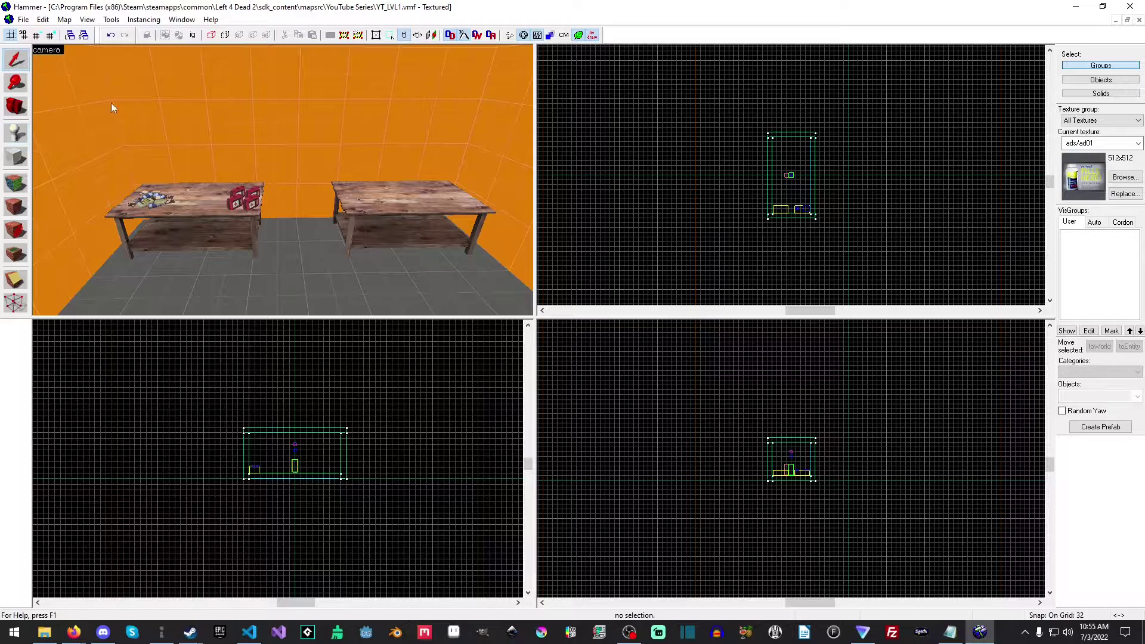
key("z")
key("w")
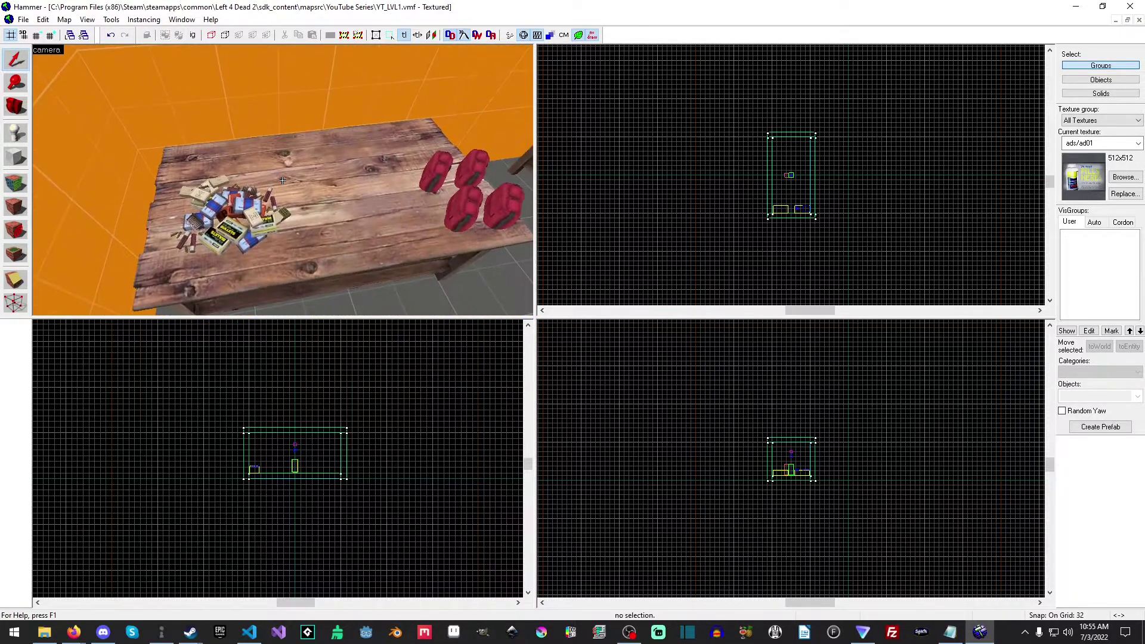
key("s")
key("a")
key("w")
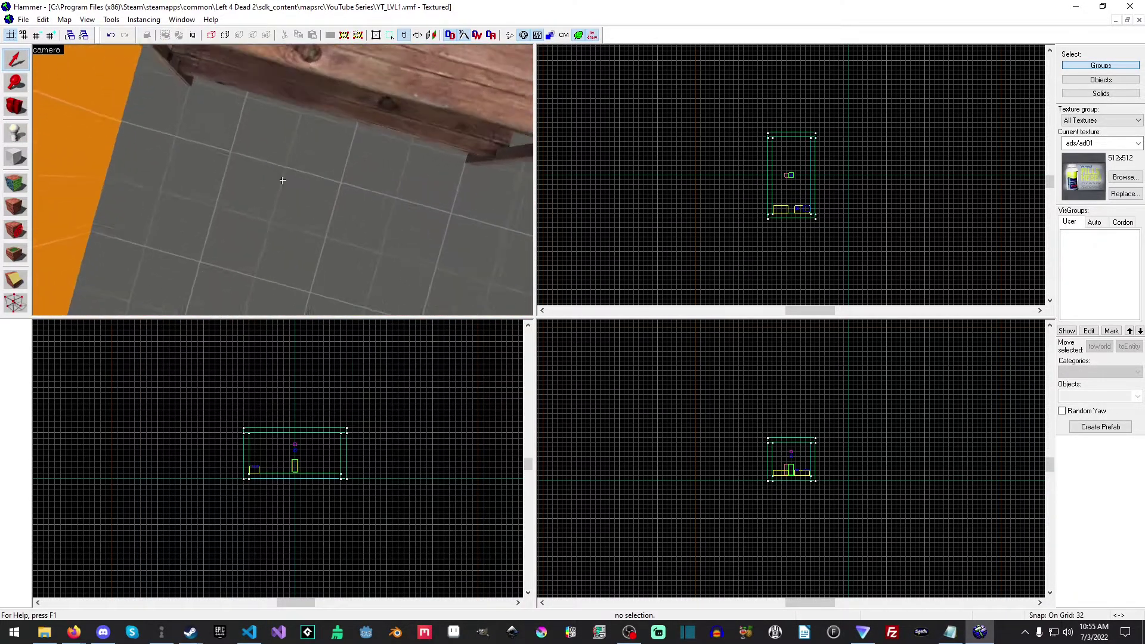
key("s")
key("w")
key("s")
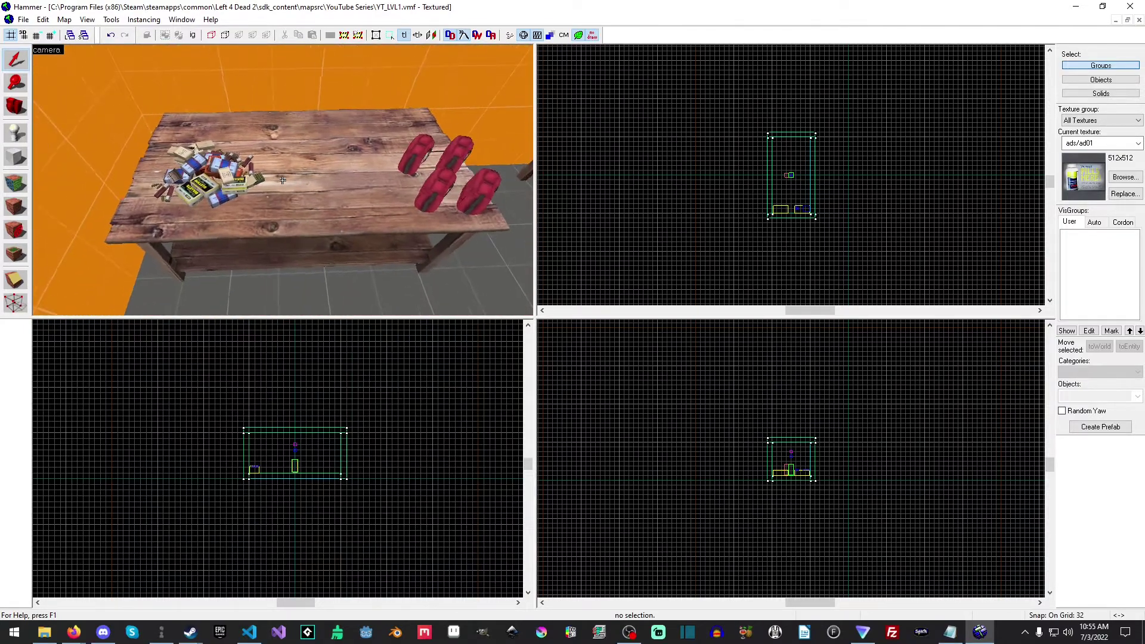
key("z")
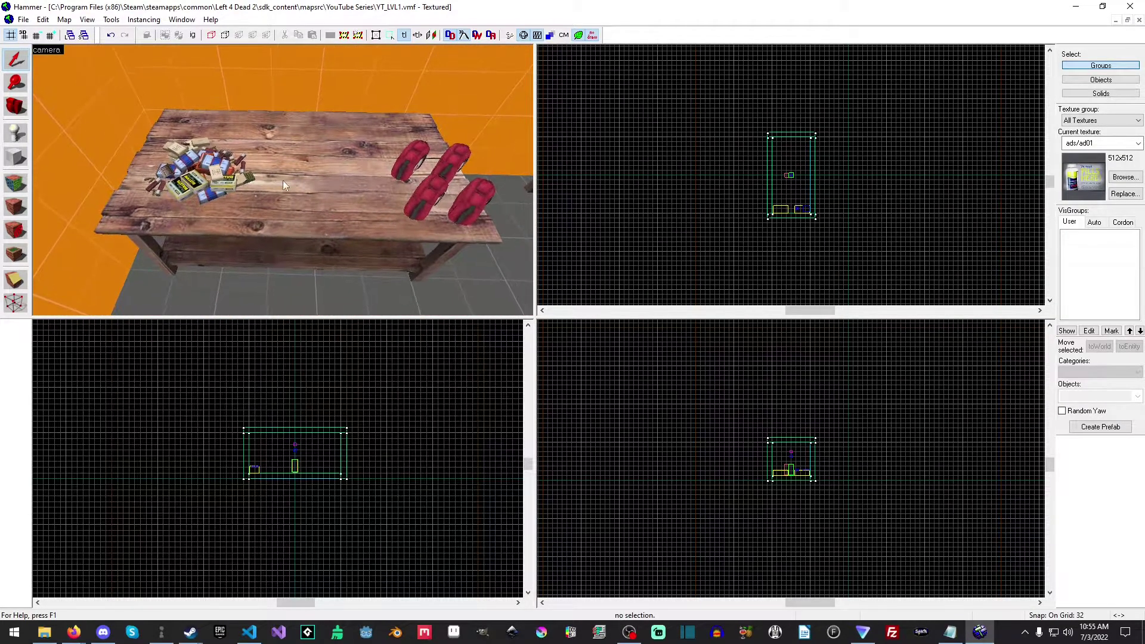
scroll(817, 214, "up", 8)
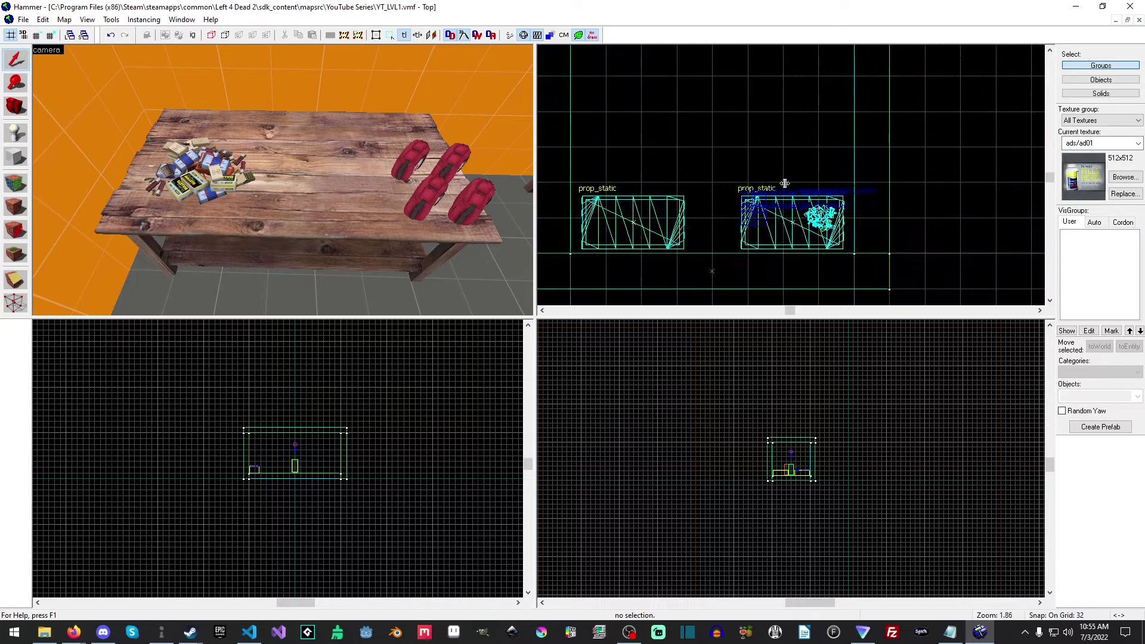
left_click_drag(793, 262, 793, 146)
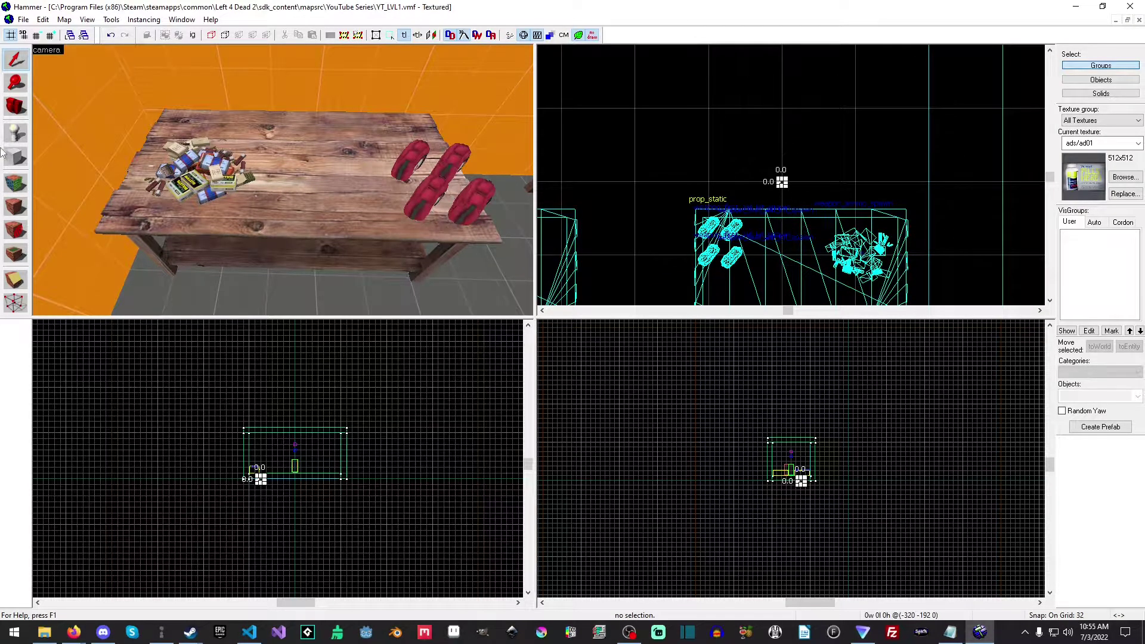
left_click(24, 134)
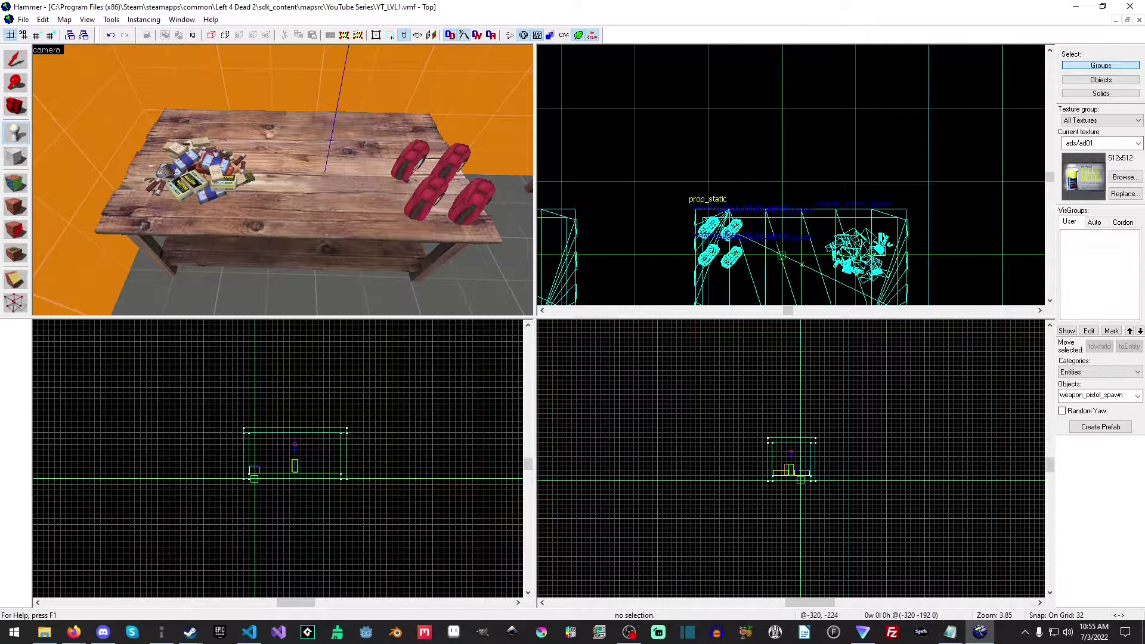
scroll(502, 478, "up", 5)
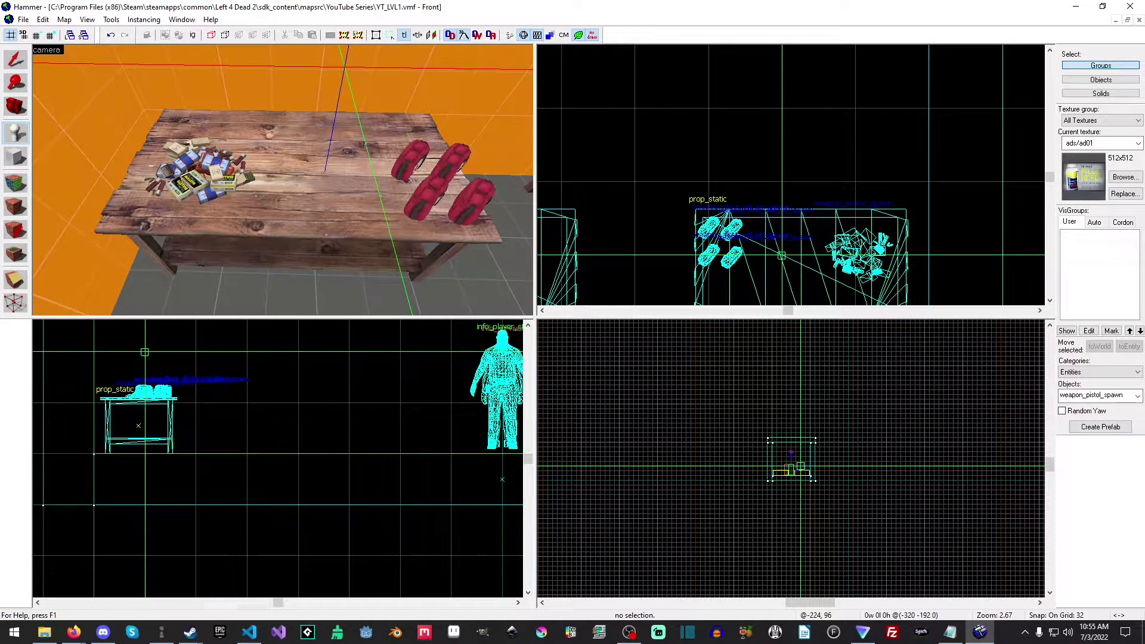
left_click(337, 63)
Select the pistol spawn, reduce the grid snap to 1, and lower the pistol onto the tabletop.
key("shift+s")
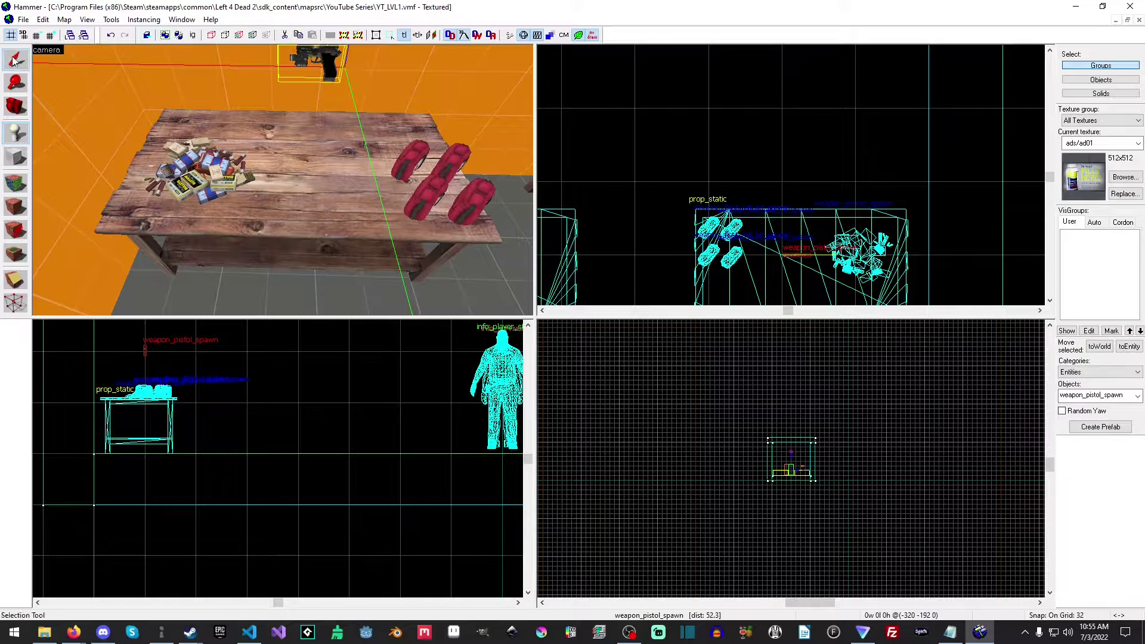
scroll(796, 477, "up", 4)
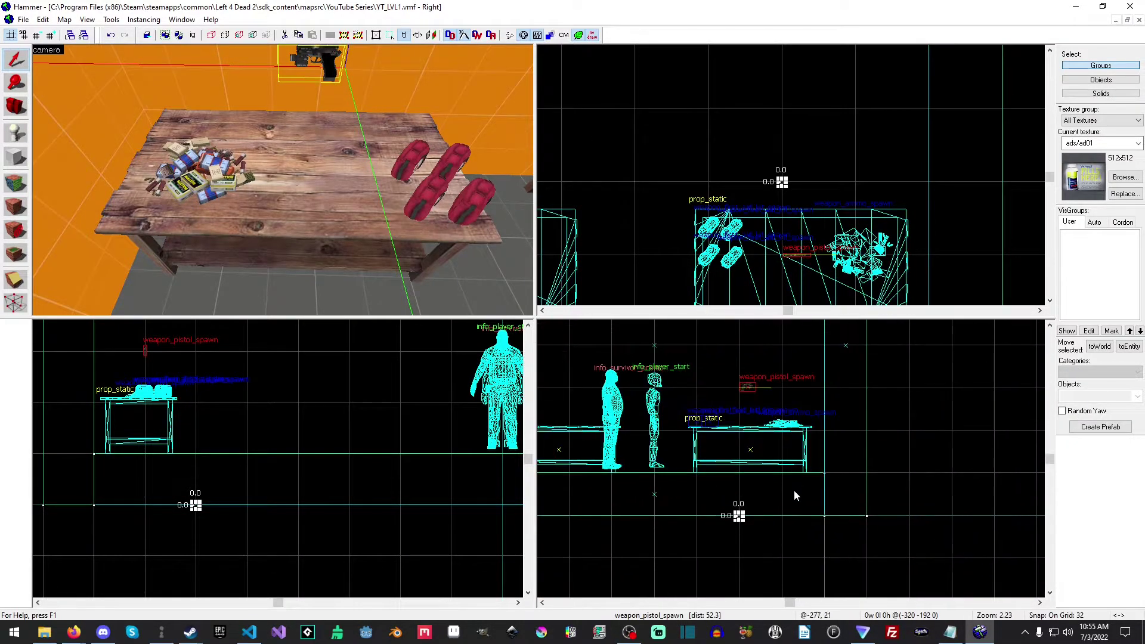
key("z")
key("a")
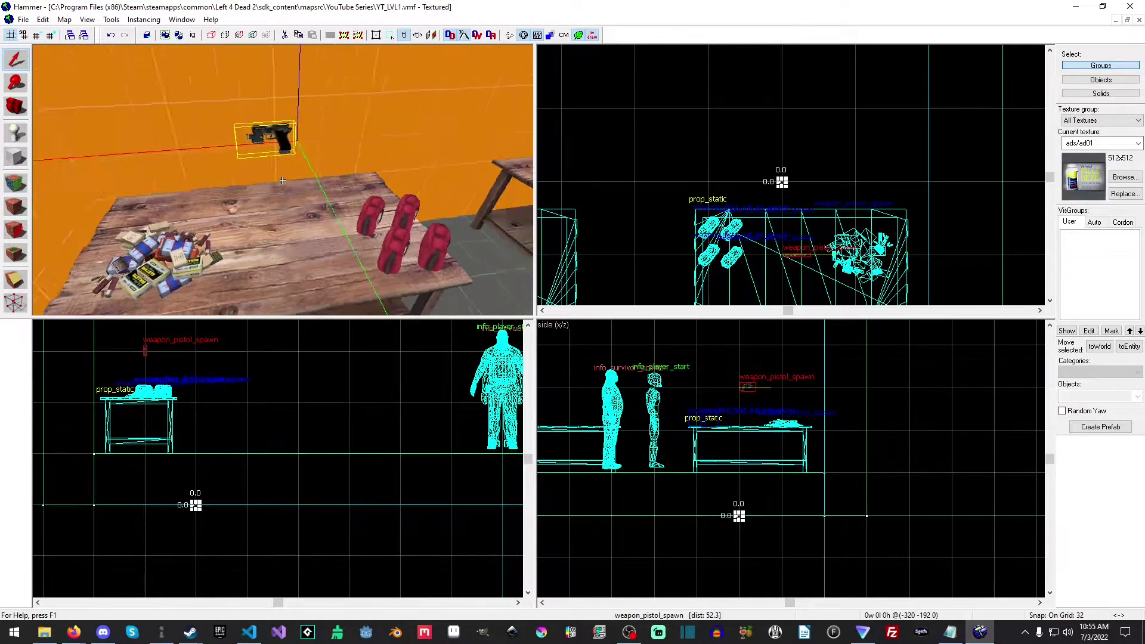
key("d")
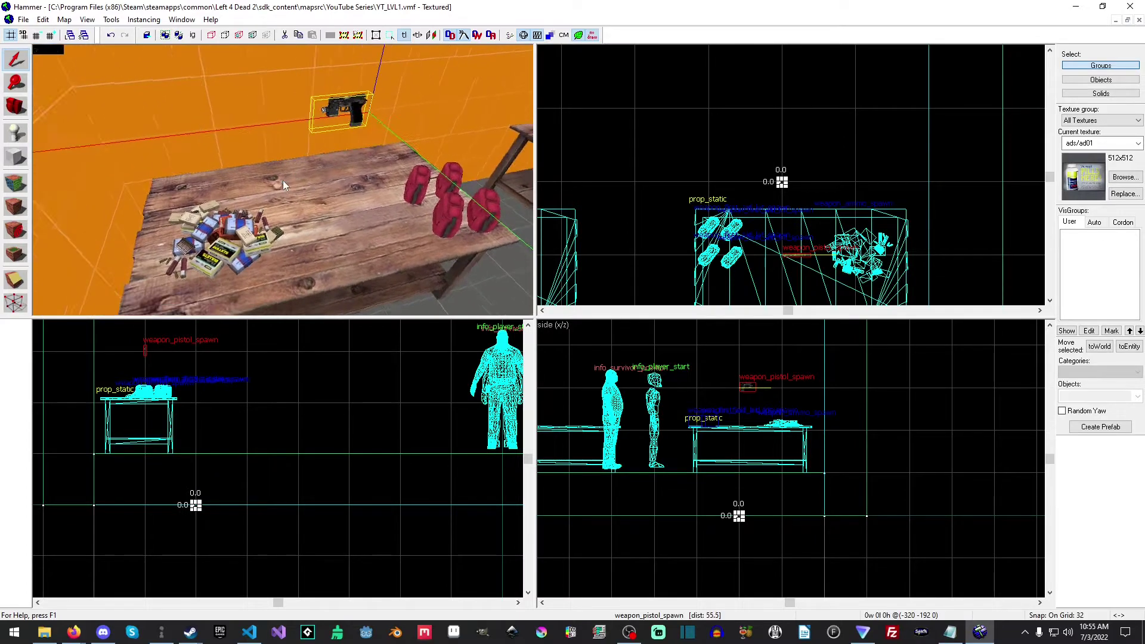
key("z")
left_click(358, 166)
left_click(357, 135)
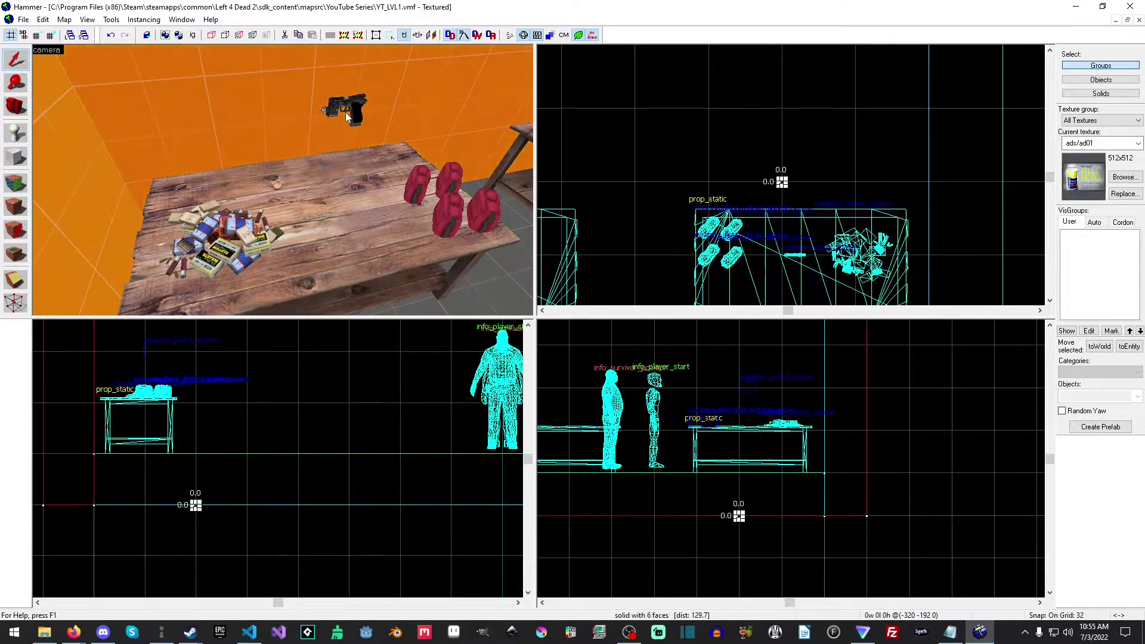
left_click(351, 98)
left_click(389, 517)
left_click(351, 98)
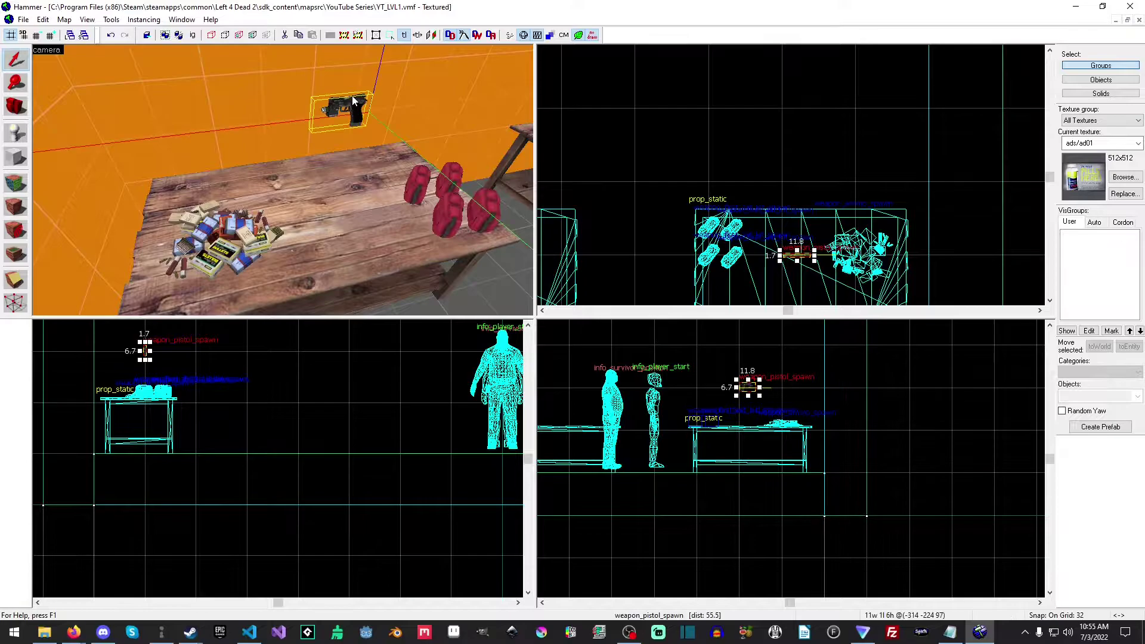
scroll(755, 389, "up", 9)
left_click_drag(712, 376, 701, 490)
key("bracketleft")
key("bracketleft")
key("bracketleft")
key("bracketleft")
key("bracketleft")
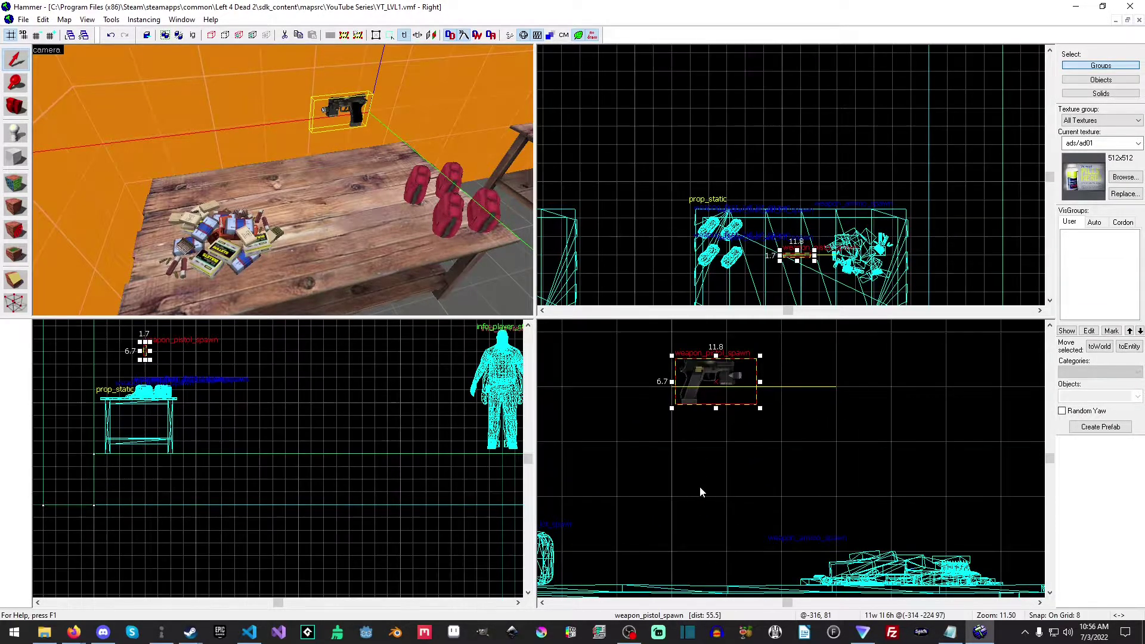
left_click_drag(703, 367, 709, 546)
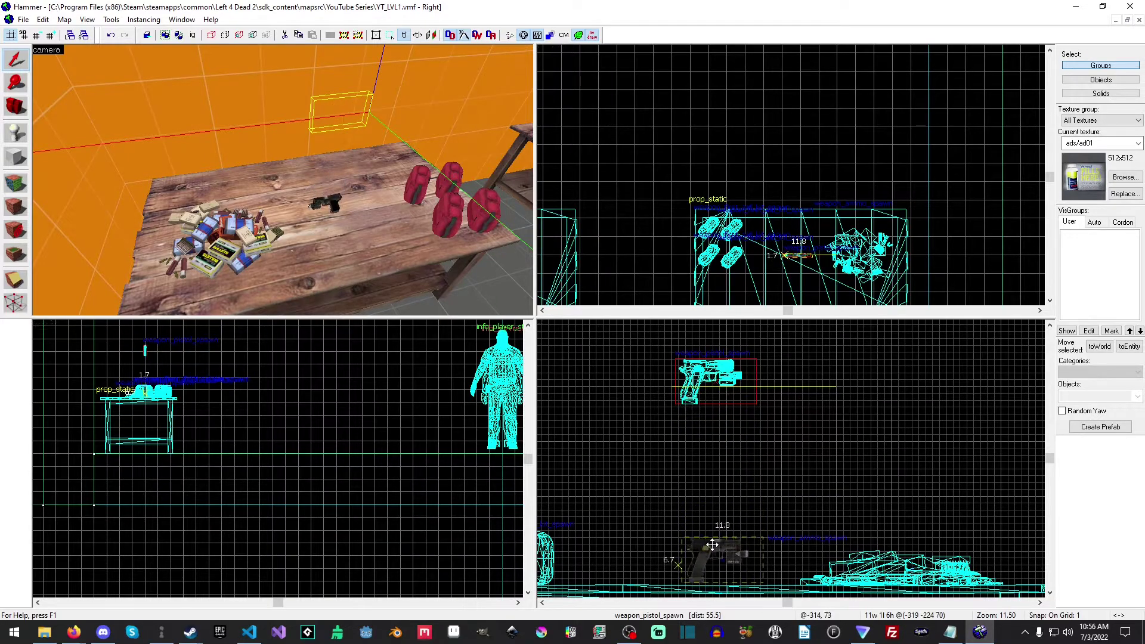
Rotate the pistol spawn onto its side and set its Pitch Yaw Roll to 0 0 90.
scroll(794, 264, "up", 3)
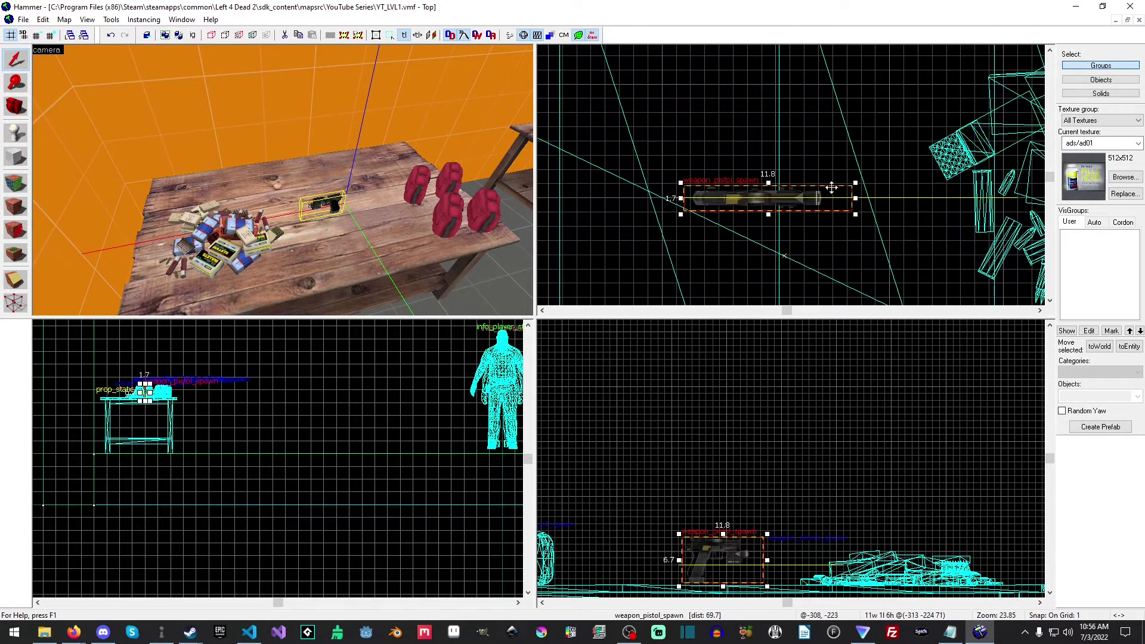
scroll(139, 404, "up", 10)
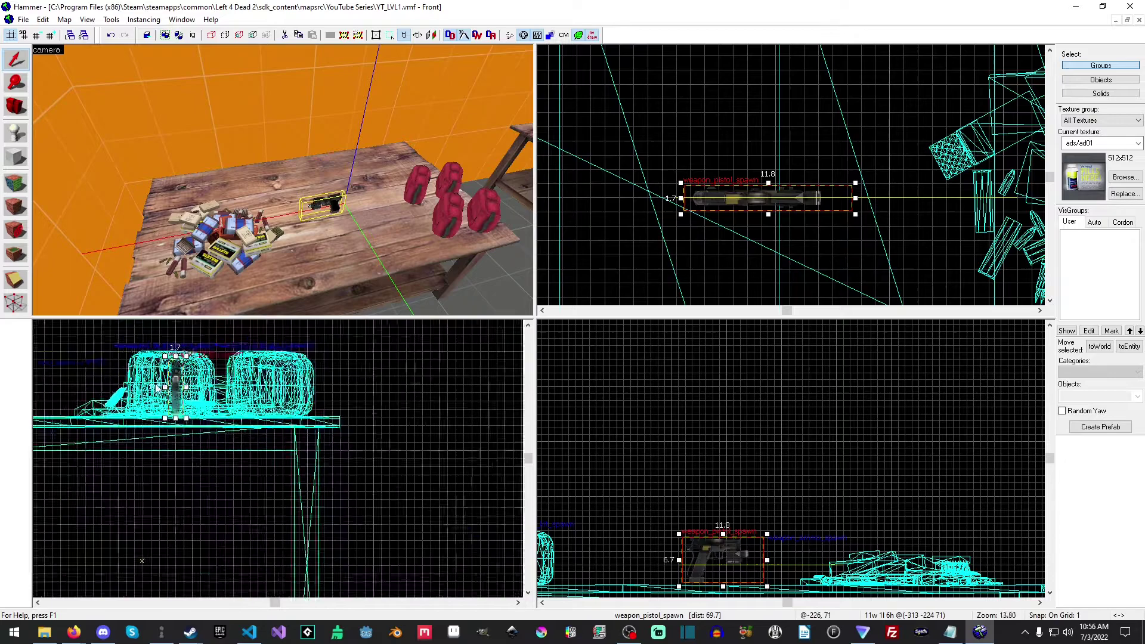
left_click_drag(199, 346, 227, 398)
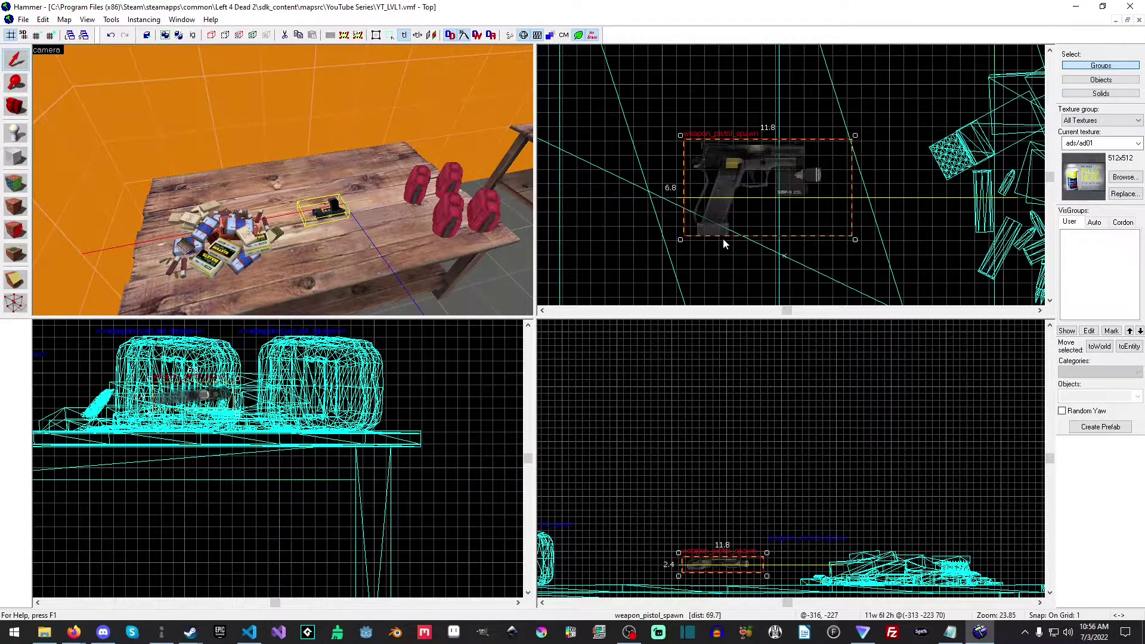
right_click(733, 188)
left_click(770, 443)
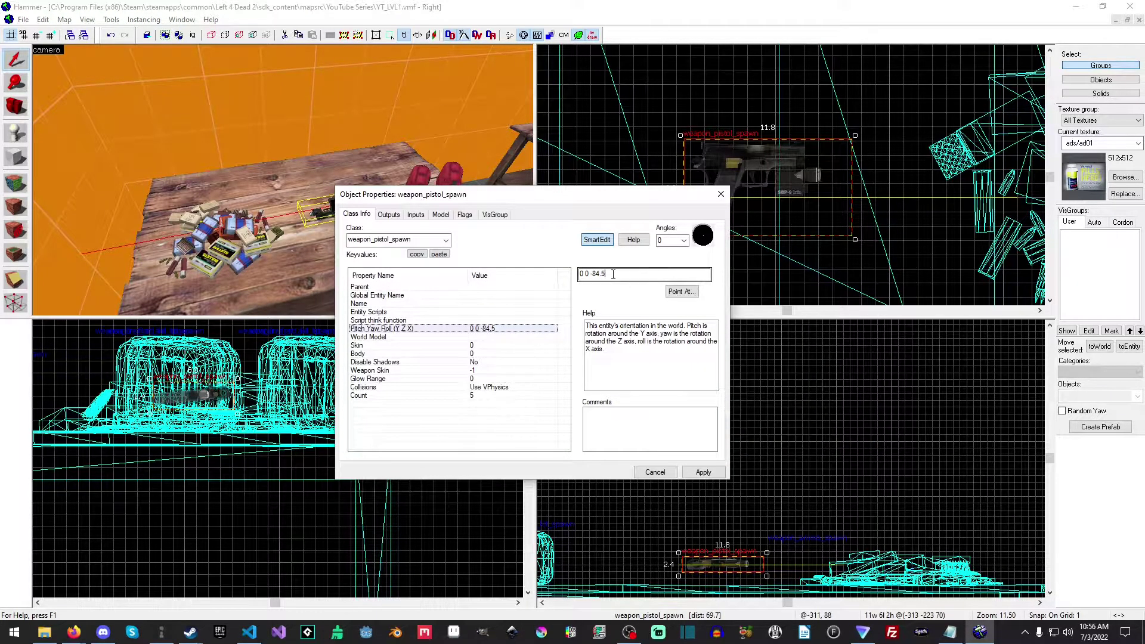
left_click_drag(613, 274, 594, 274)
key("BackSpace")
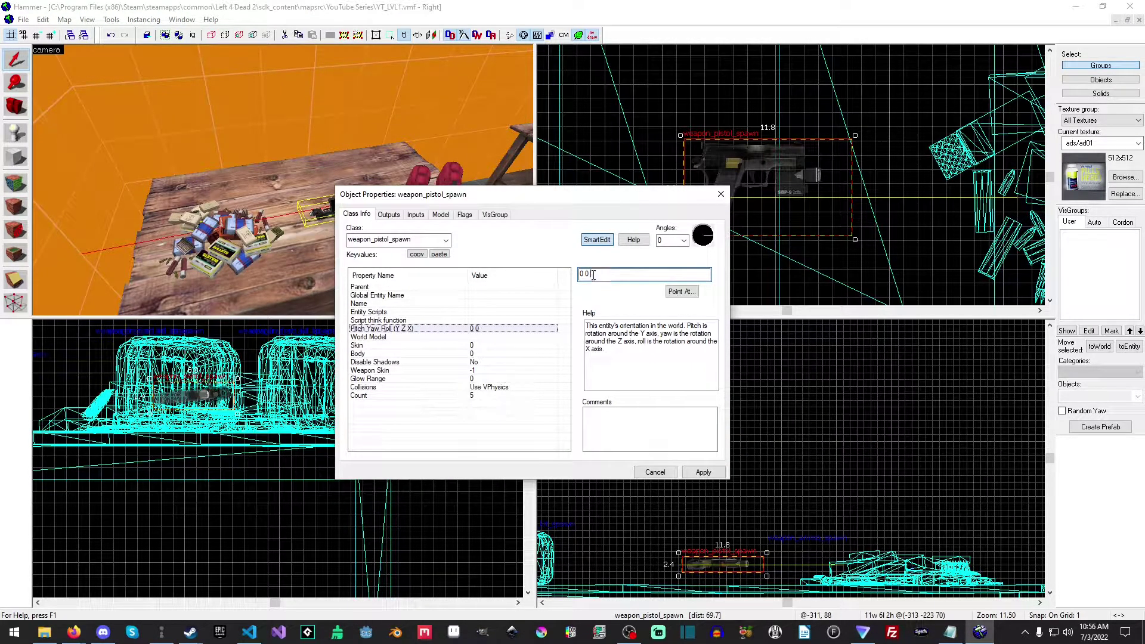
type("90")
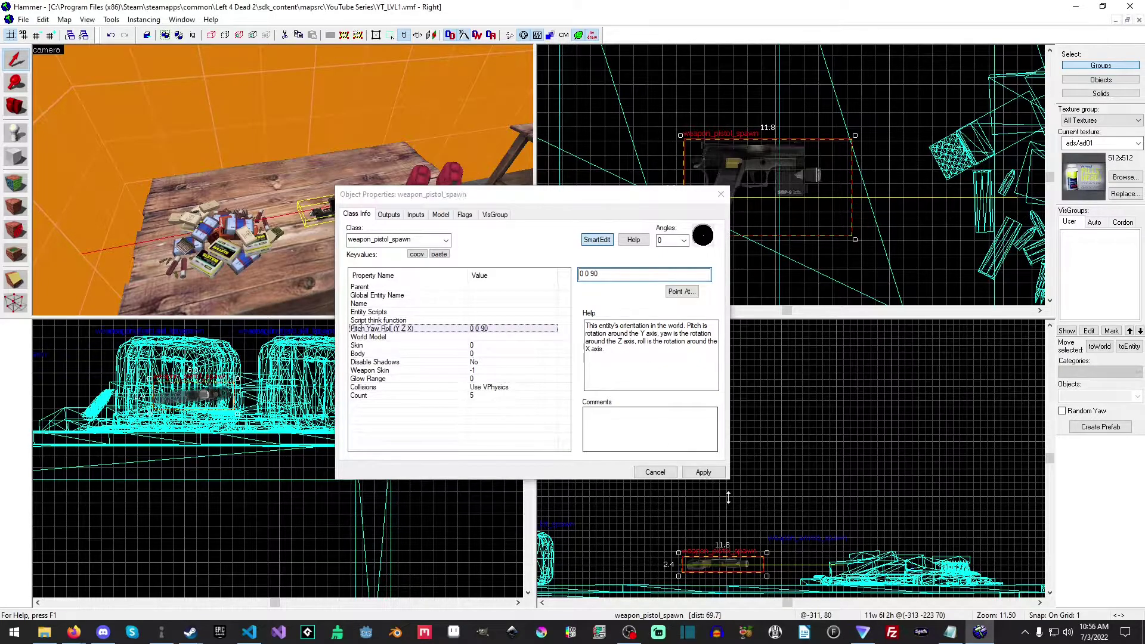
left_click(708, 475)
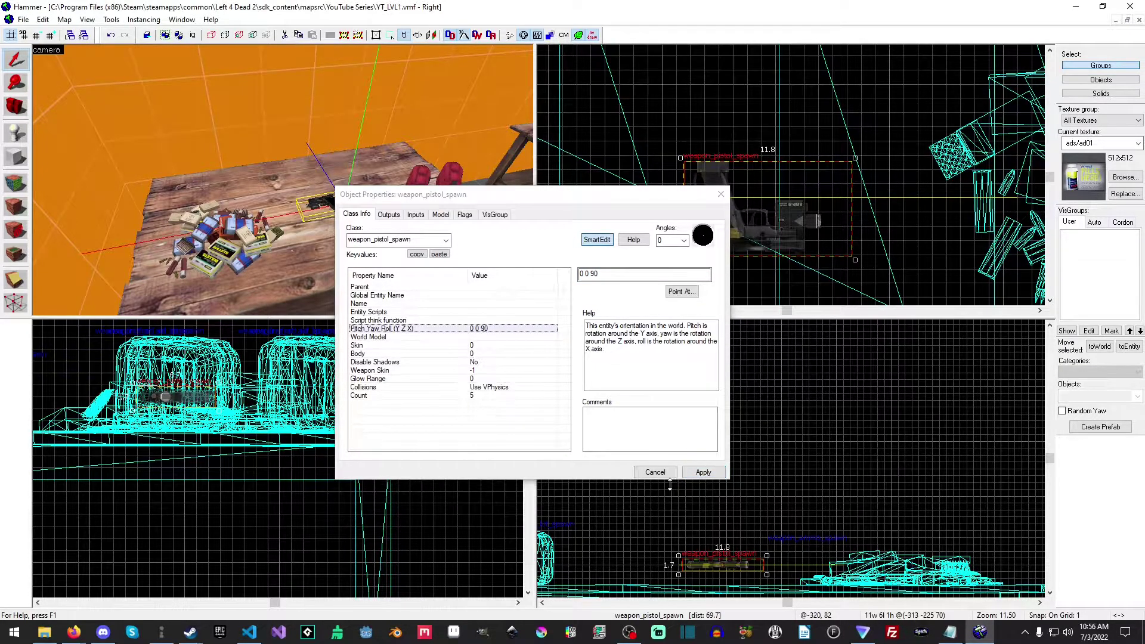
Set the pistol spawn's Count to 10, apply it, and close the object properties.
left_click(360, 395)
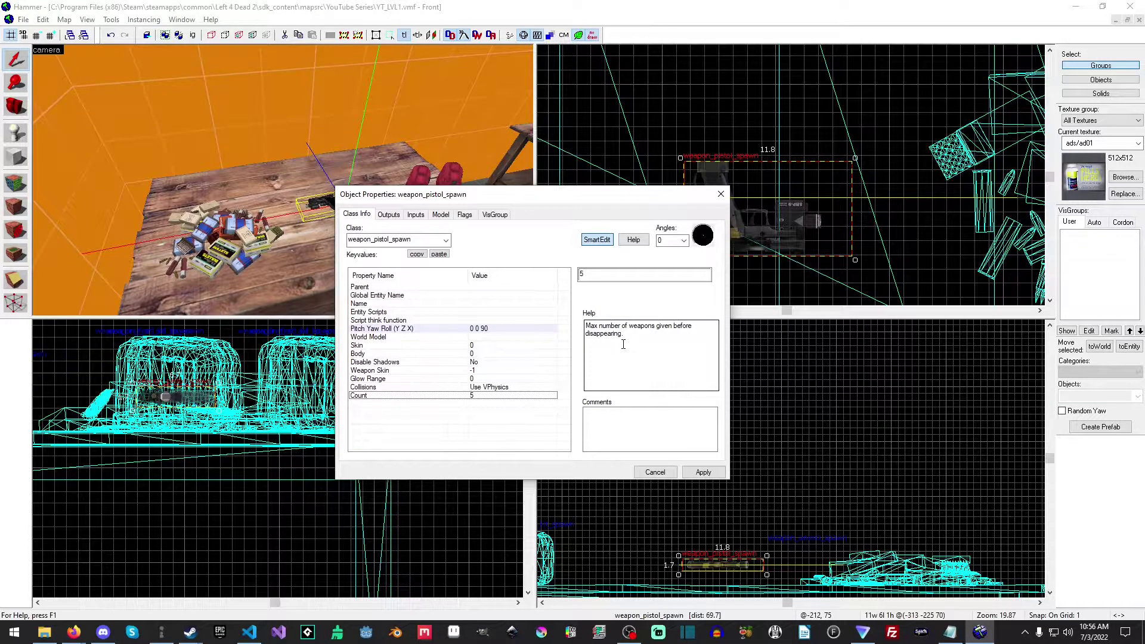
left_click(559, 396)
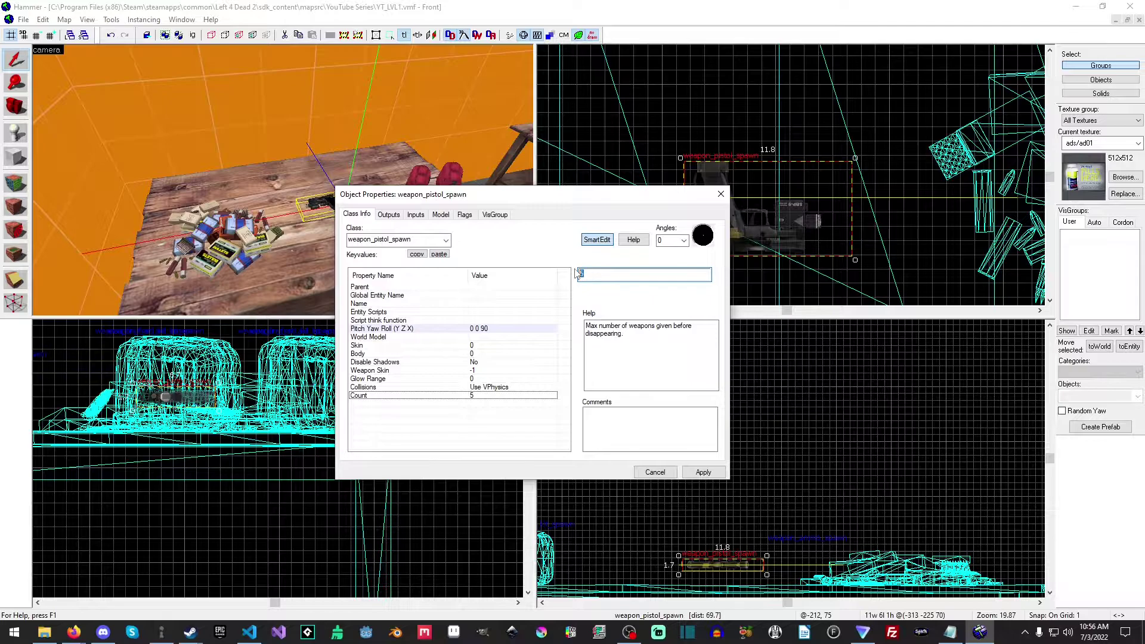
type("010")
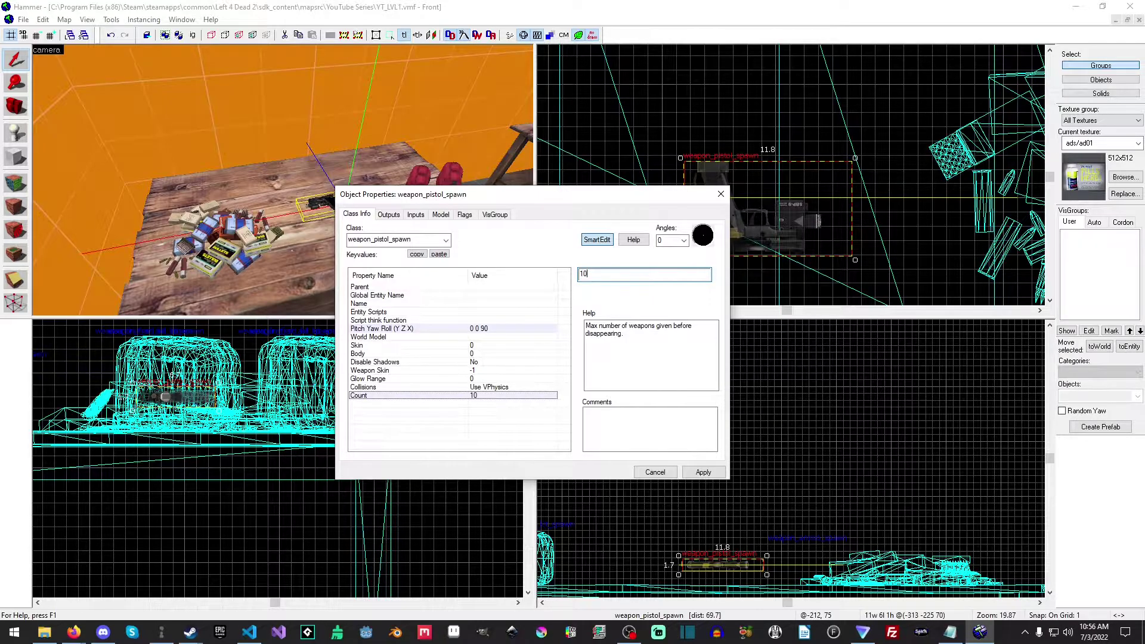
left_click(701, 472)
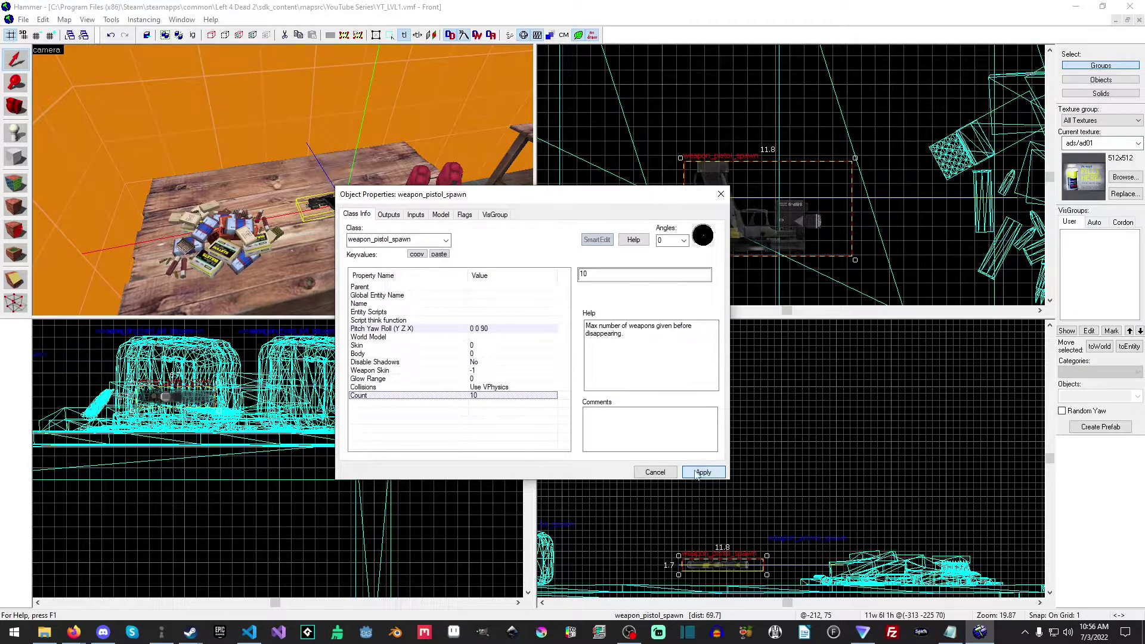
left_click(654, 472)
Move the pistol spawn closer to the first aid kits and turn it to a yaw of about 26 degrees.
scroll(829, 135, "down", 2)
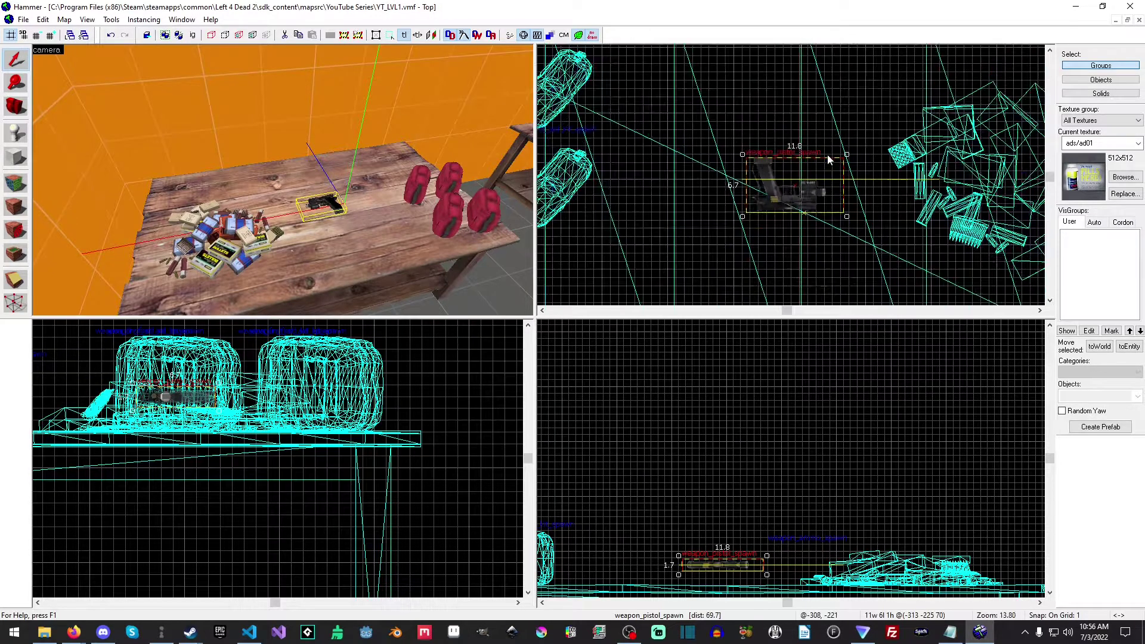
left_click_drag(809, 176, 719, 59)
Examine the Weapon Skin setting in the pistol spawn's properties, close them without changes, and deselect the pistol.
right_click(725, 114)
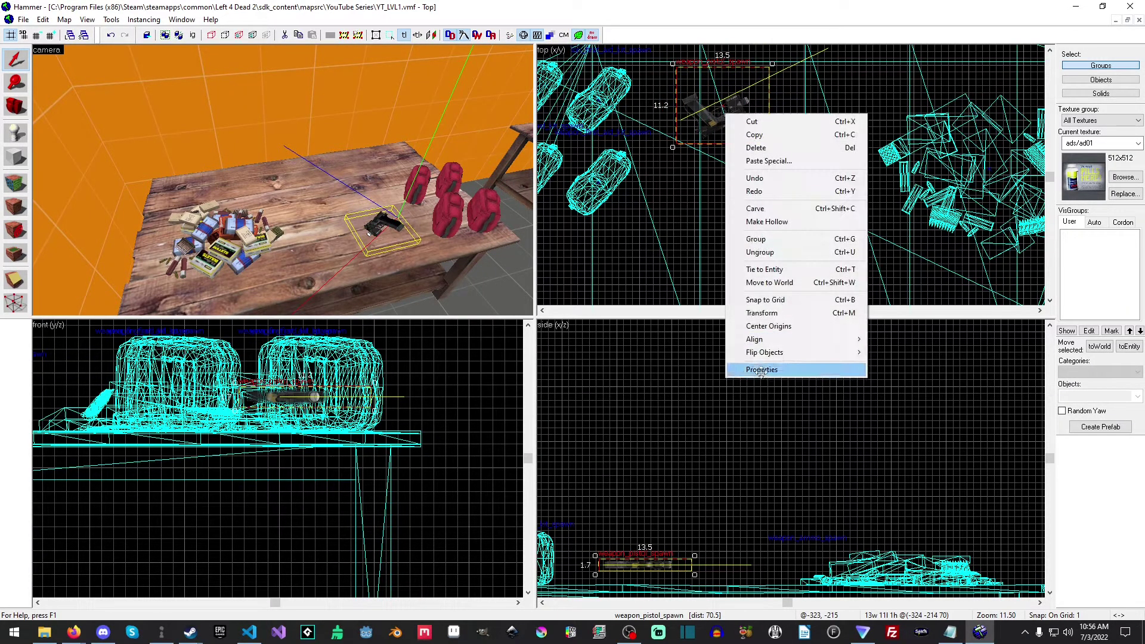
left_click(761, 370)
left_click(438, 371)
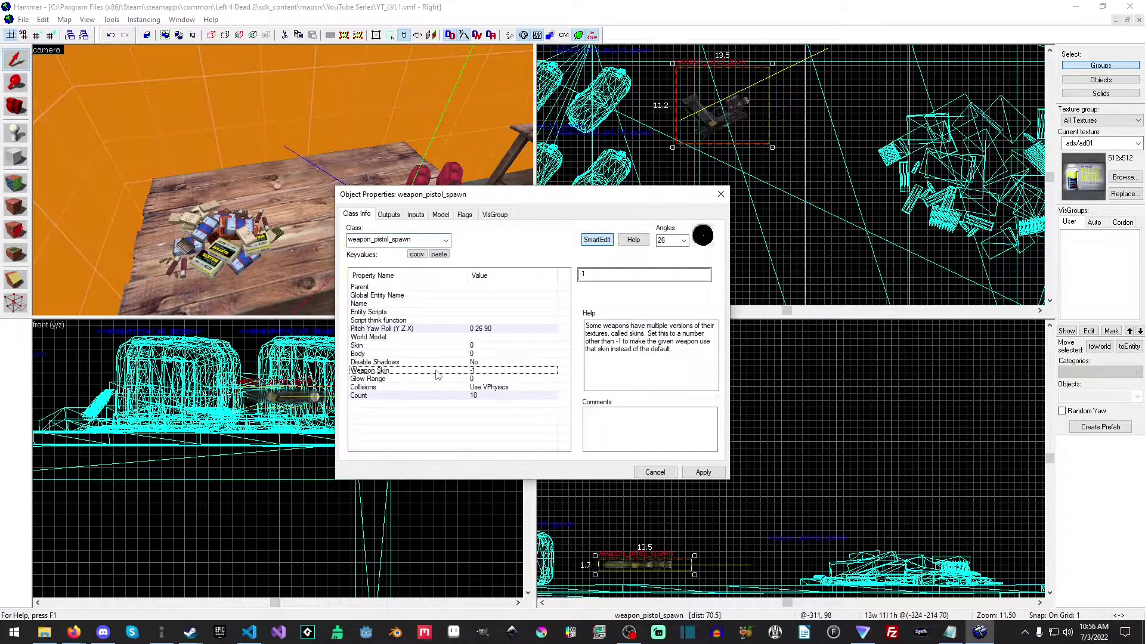
left_click(603, 277)
left_click(658, 472)
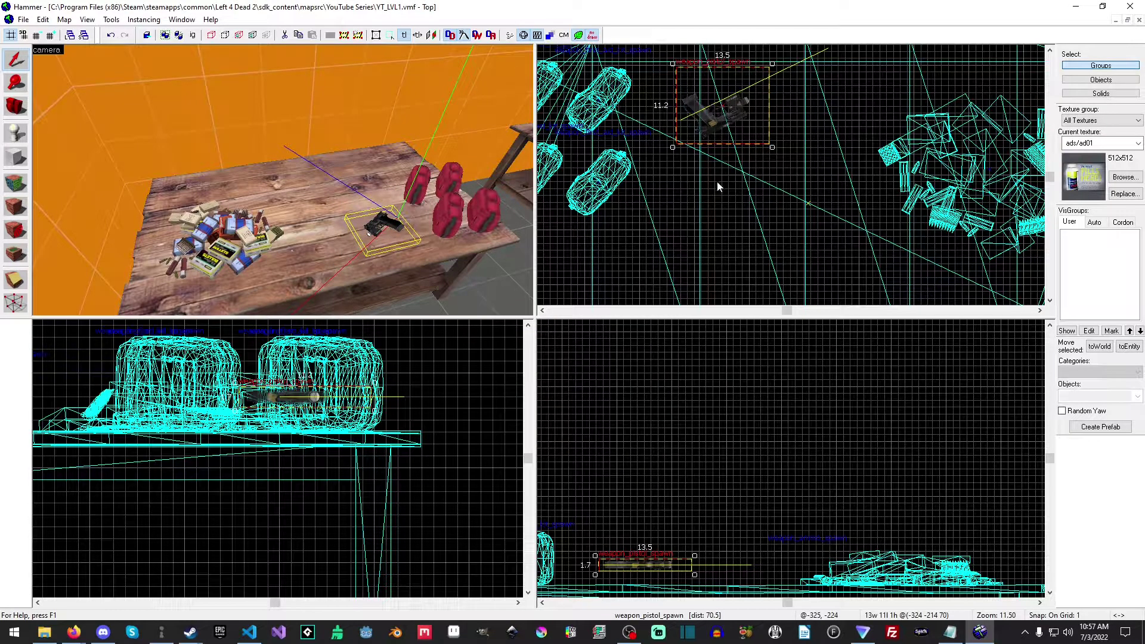
left_click(726, 197)
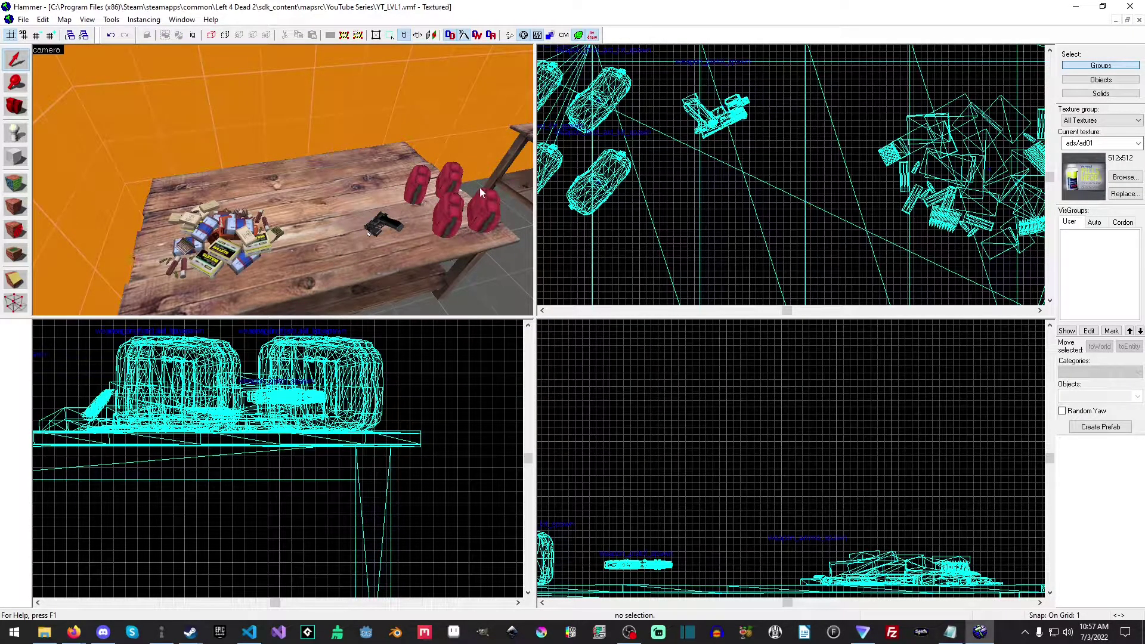
Place a weapon_smg_silenced_spawn entity over the supply table, between the pistol and the ammo pile.
left_click(430, 186)
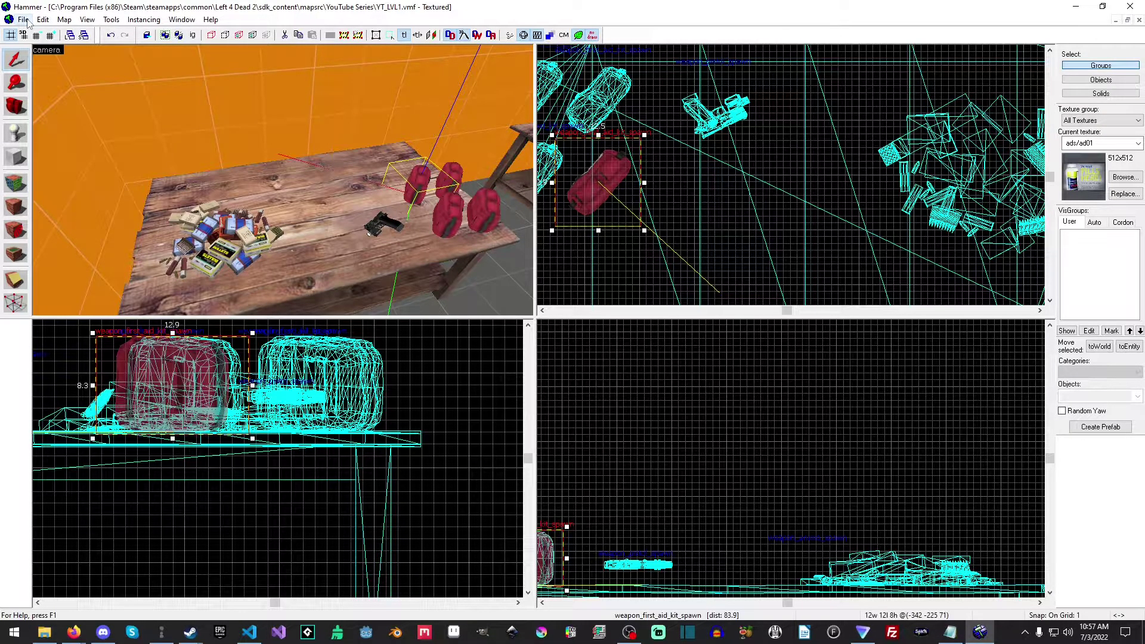
left_click(16, 132)
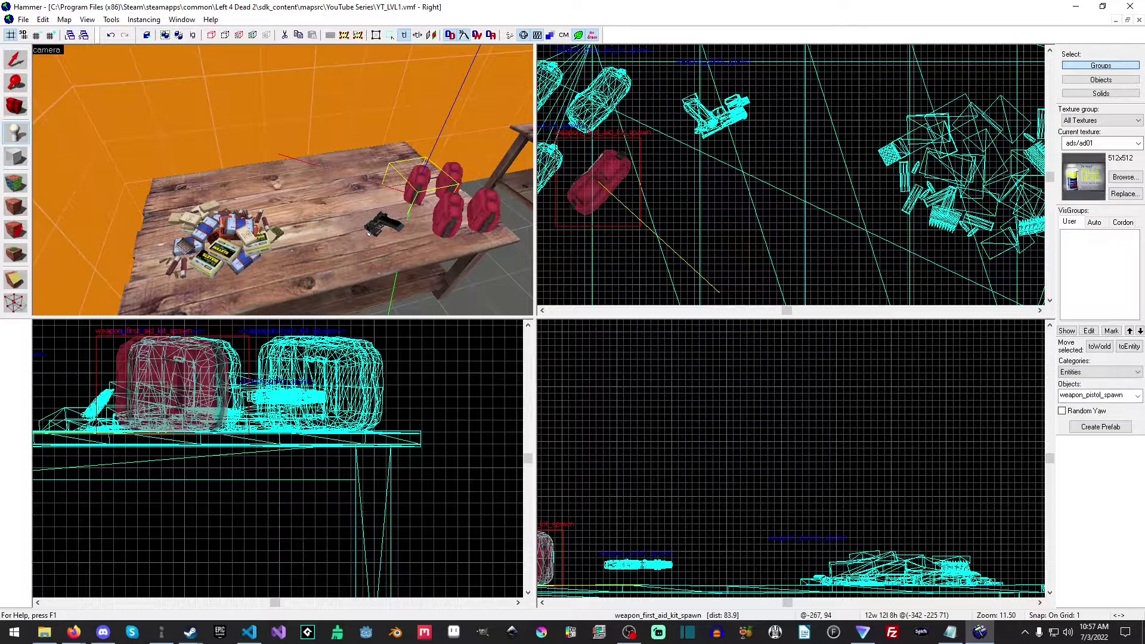
left_click(1137, 396)
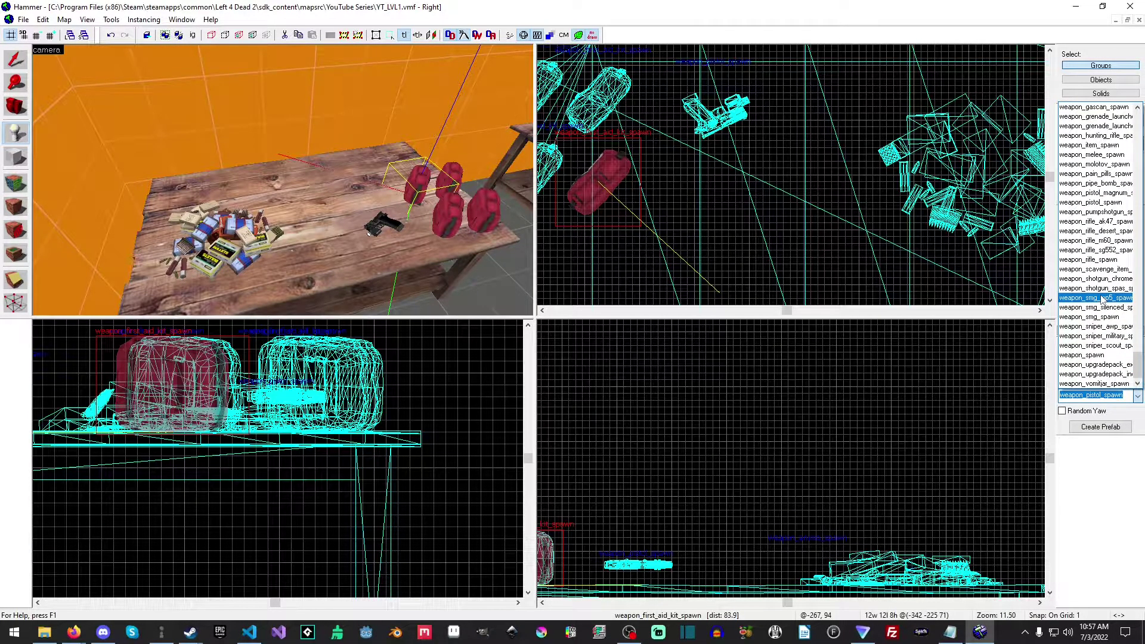
scroll(1102, 298, "up", 4)
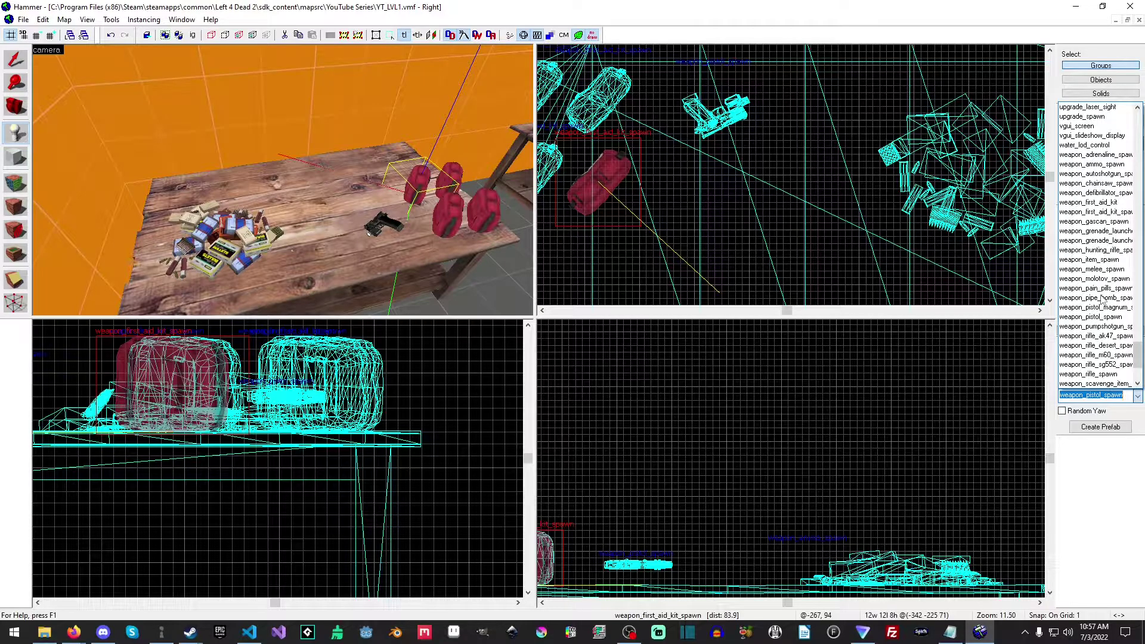
scroll(1103, 298, "down", 3)
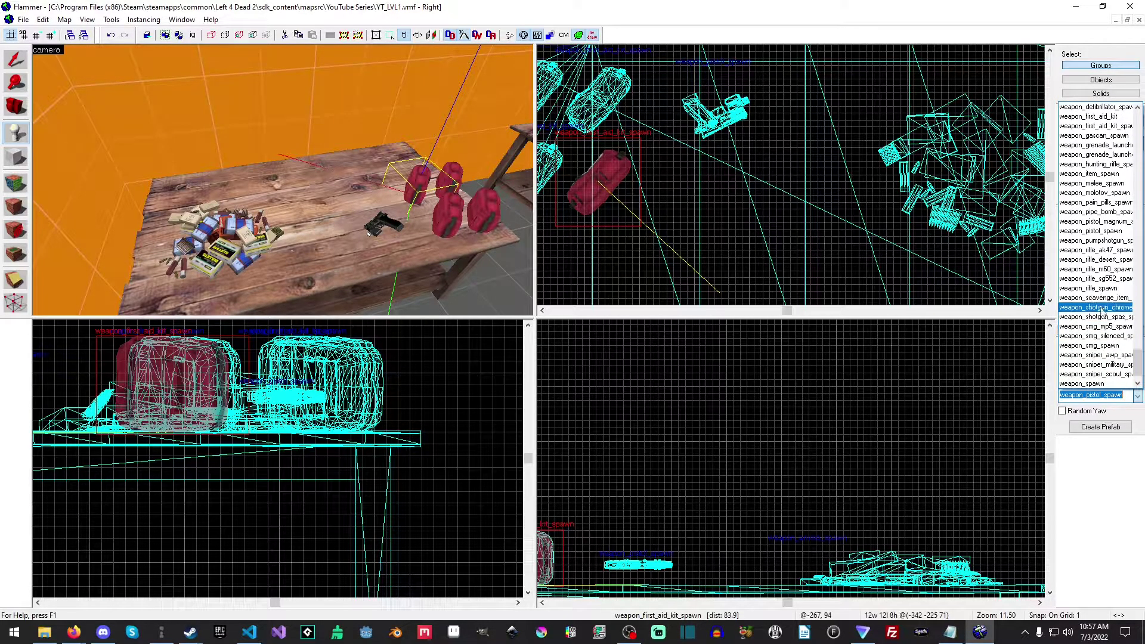
left_click(1092, 337)
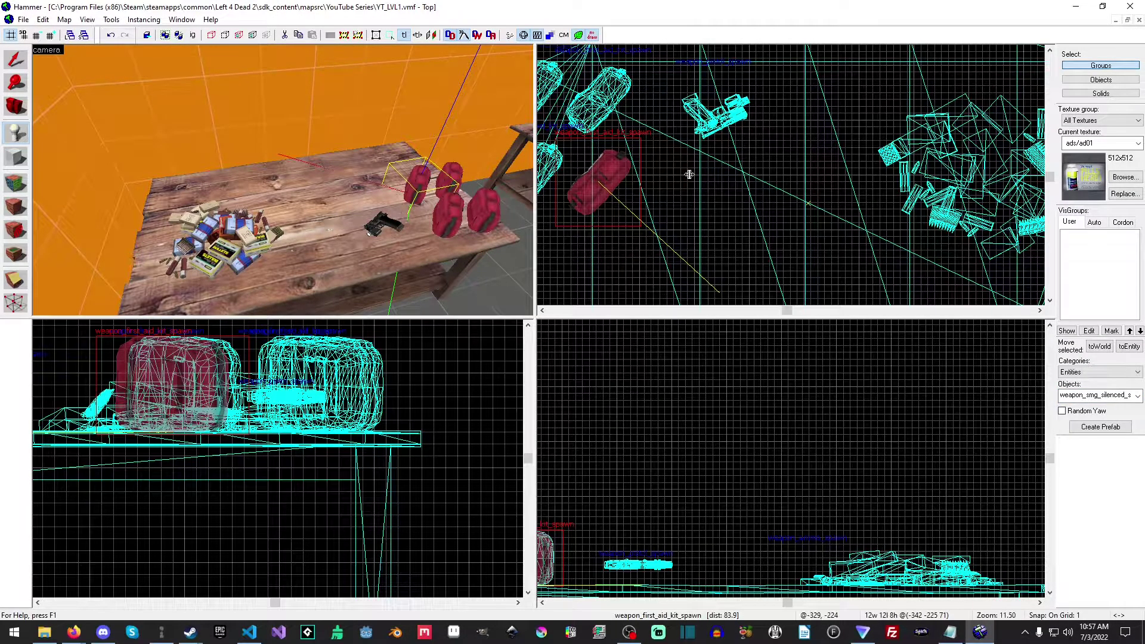
left_click_drag(694, 175, 768, 178)
key("Return")
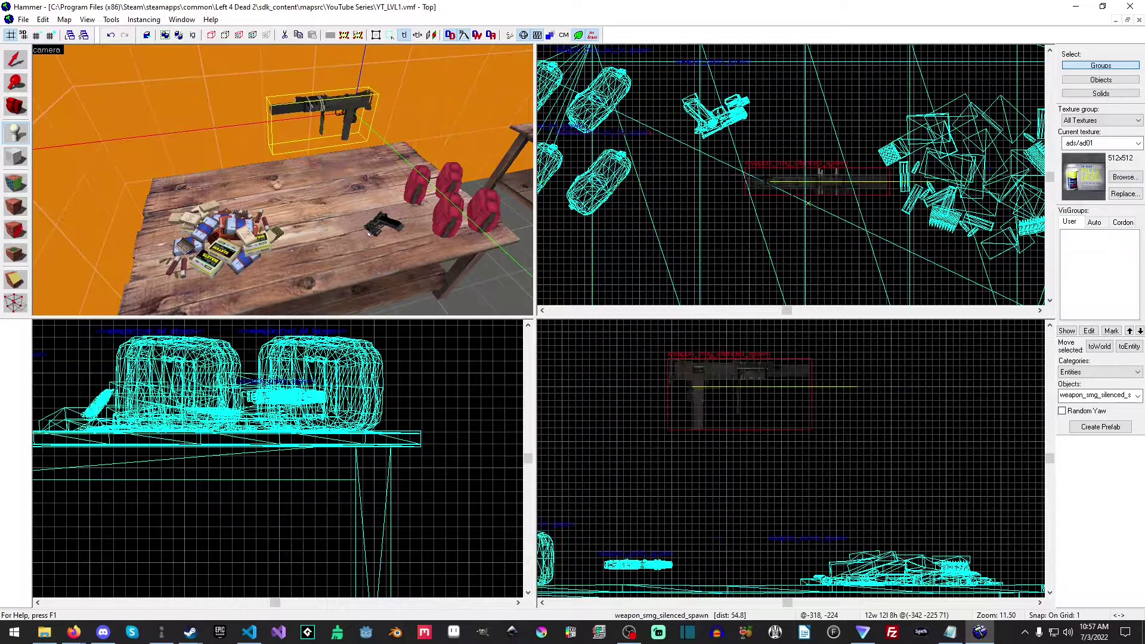
left_click(23, 56)
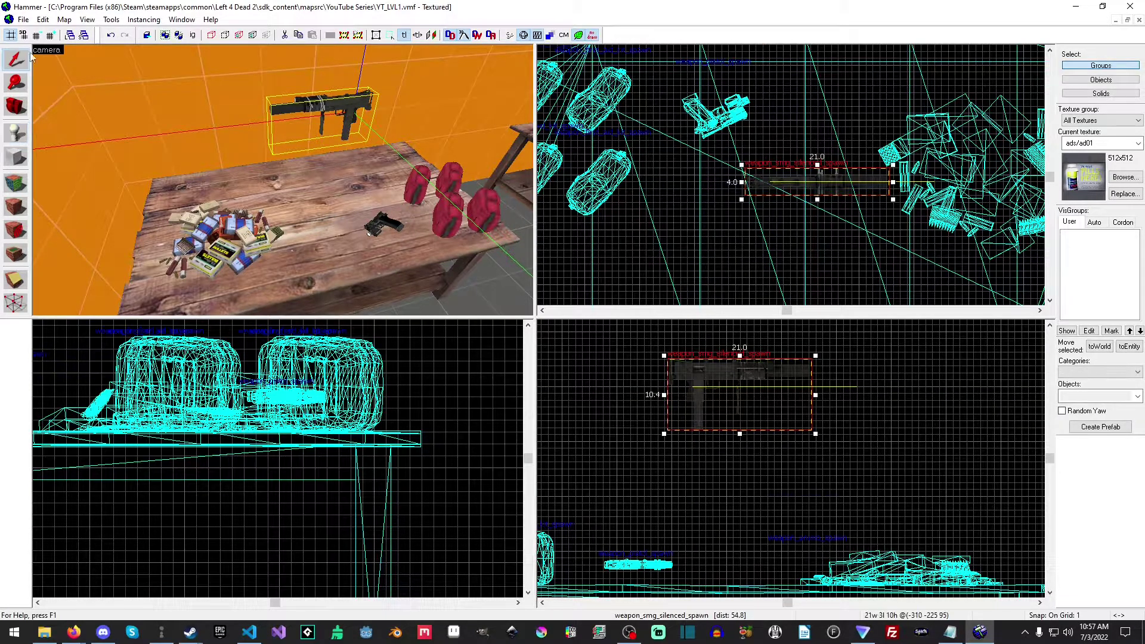
Try to set the silenced SMG spawn's Pitch Yaw Roll to 0 0 90.
double_click(332, 111)
left_click(494, 328)
left_click(607, 275)
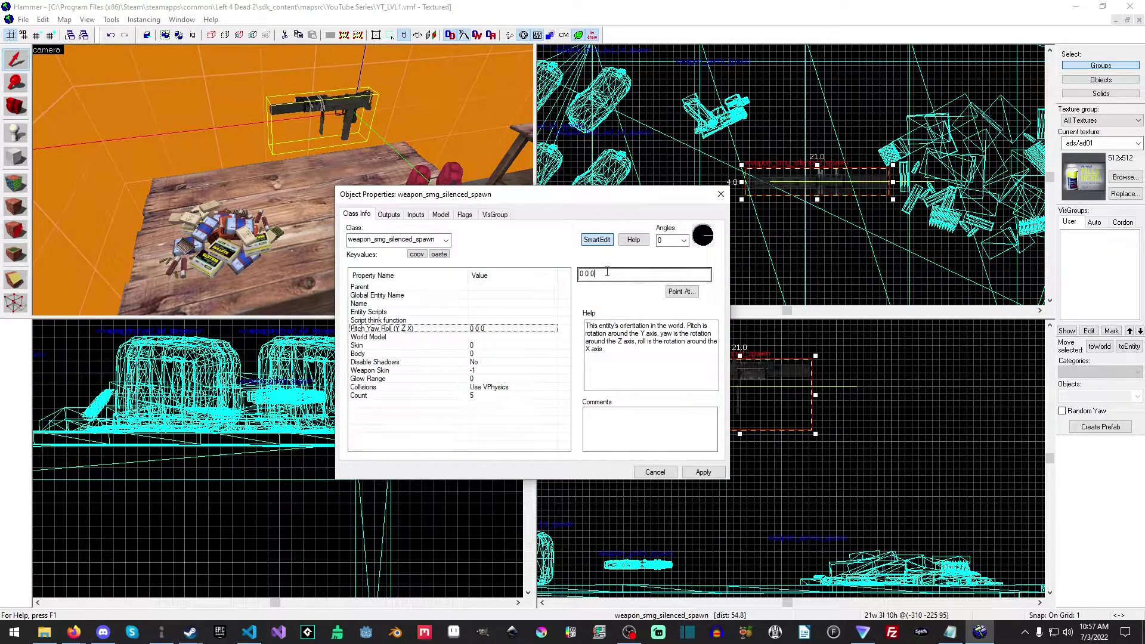
key("BackSpace")
type("9")
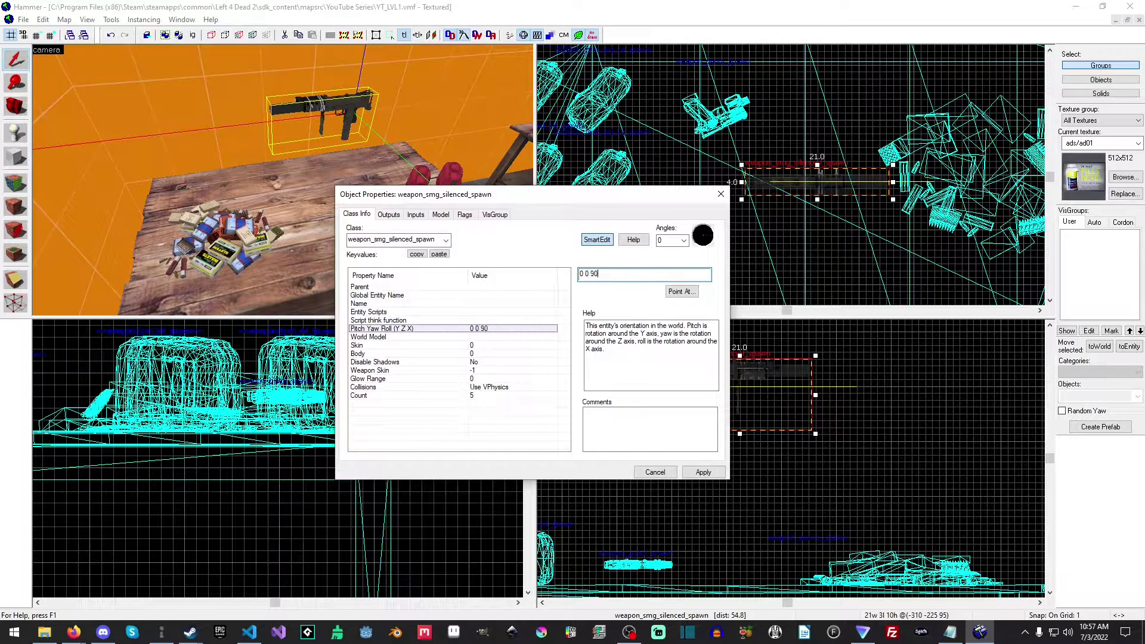
type("0")
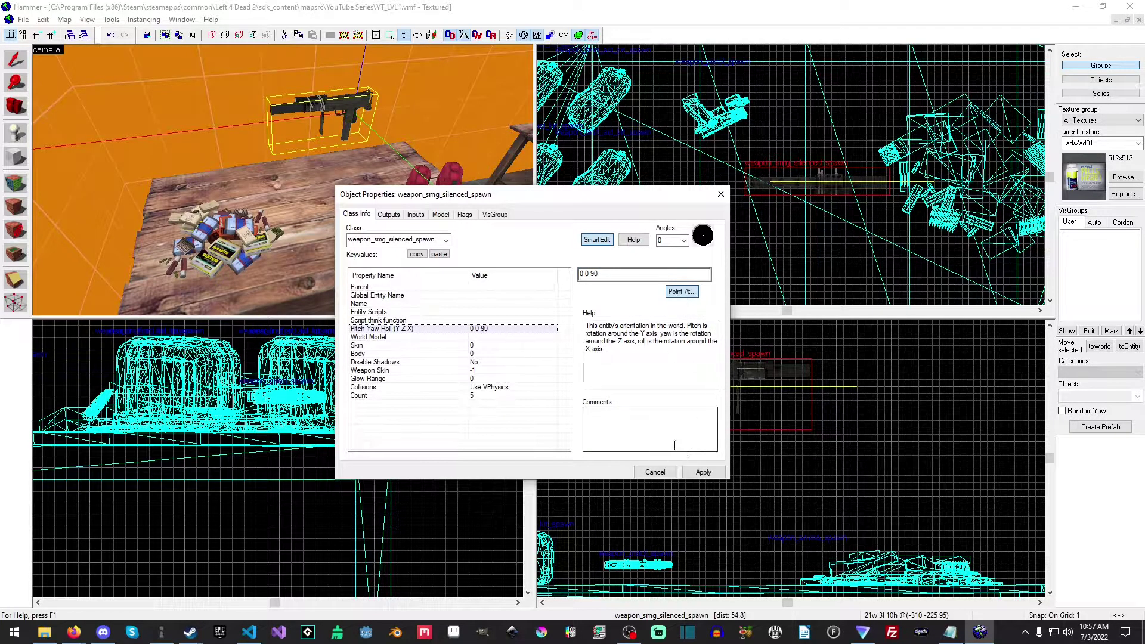
key("Return")
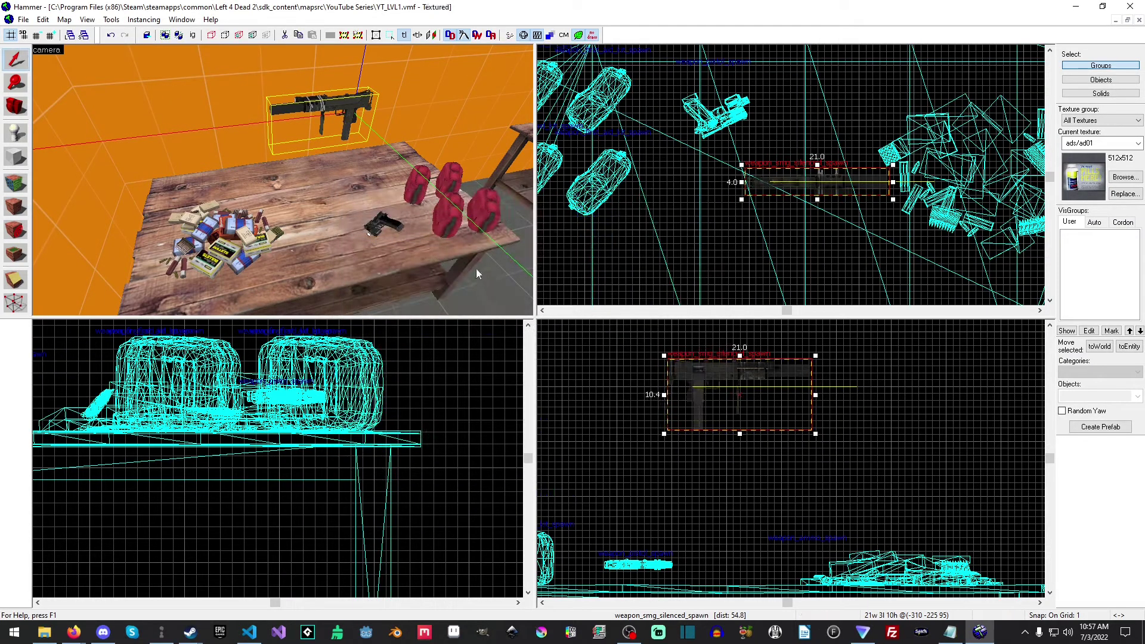
Reopen the silenced SMG spawn's properties, apply a Pitch Yaw Roll of 0 0 90, and close the properties.
double_click(353, 118)
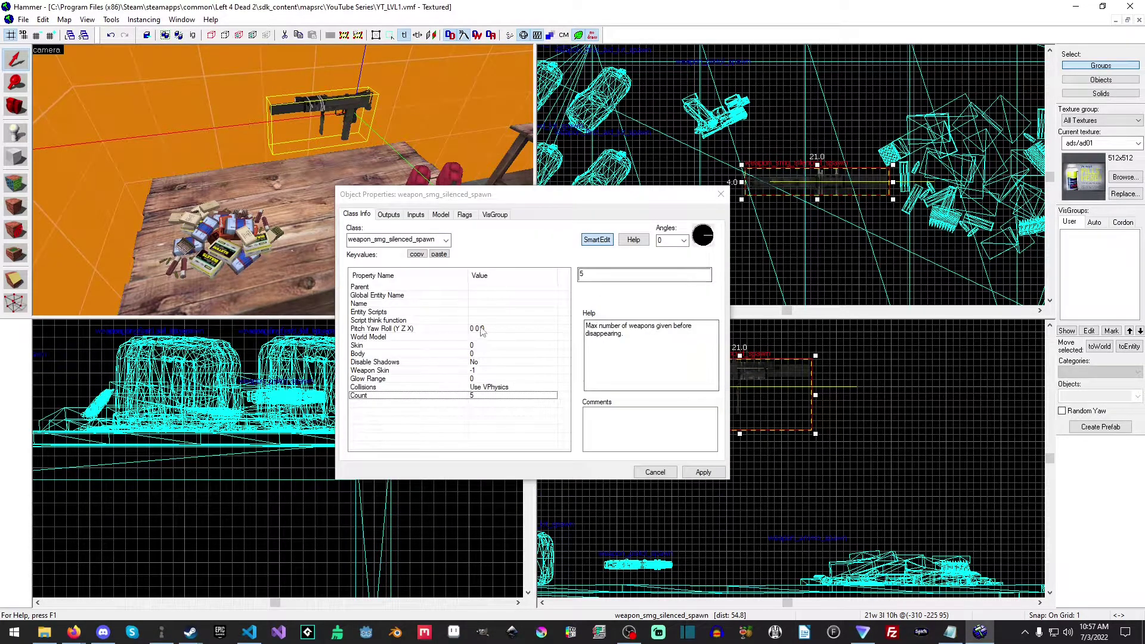
left_click(623, 278)
key("BackSpace")
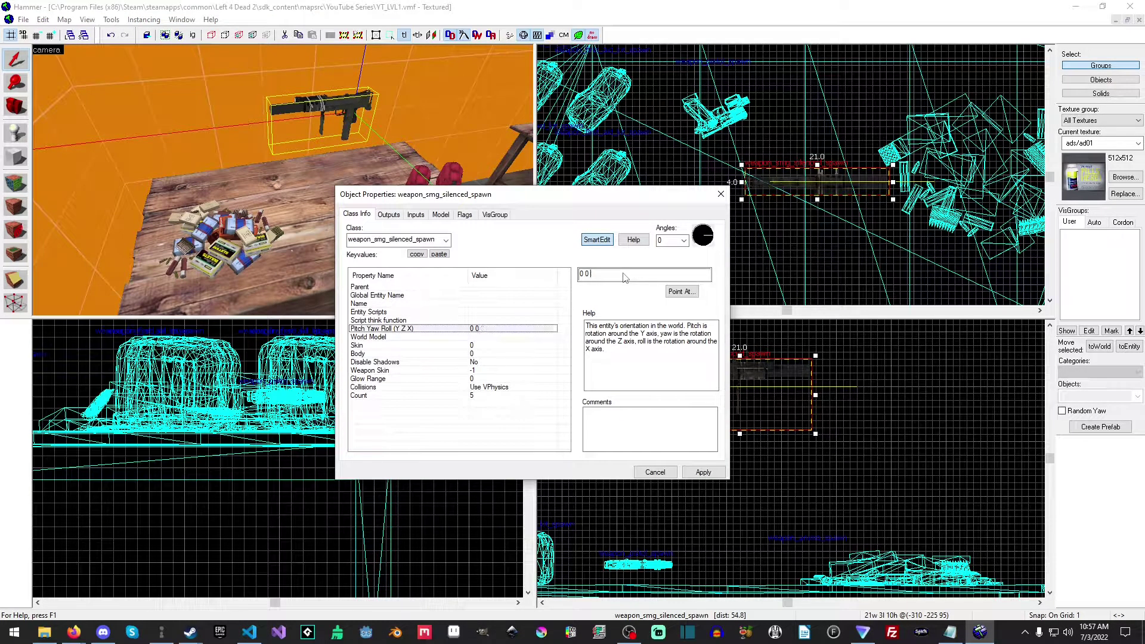
type("90")
left_click(701, 472)
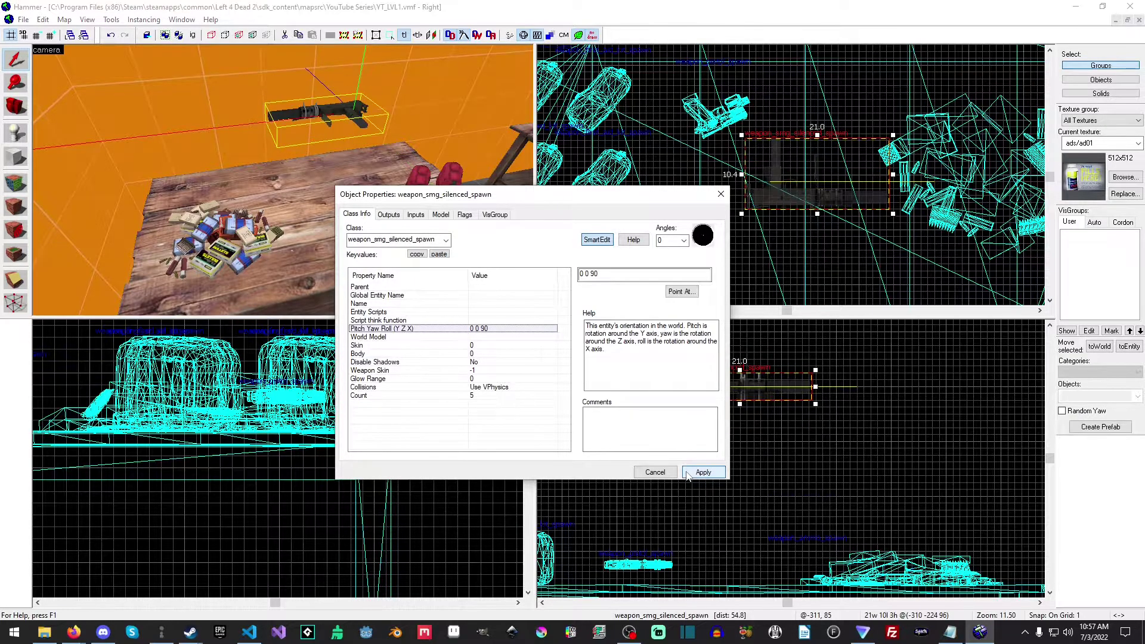
left_click(654, 472)
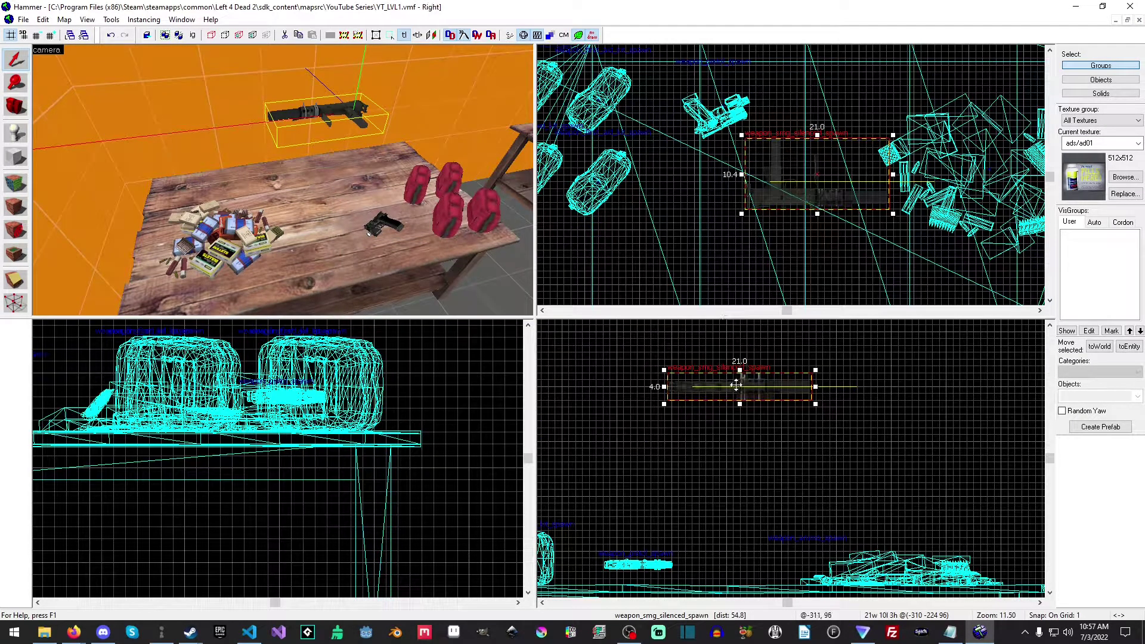
Lower the silenced SMG spawn onto the tabletop, and lower the pistol spawn to match, slightly closer to the first aid kits.
left_click_drag(744, 362, 758, 555)
left_click(641, 562)
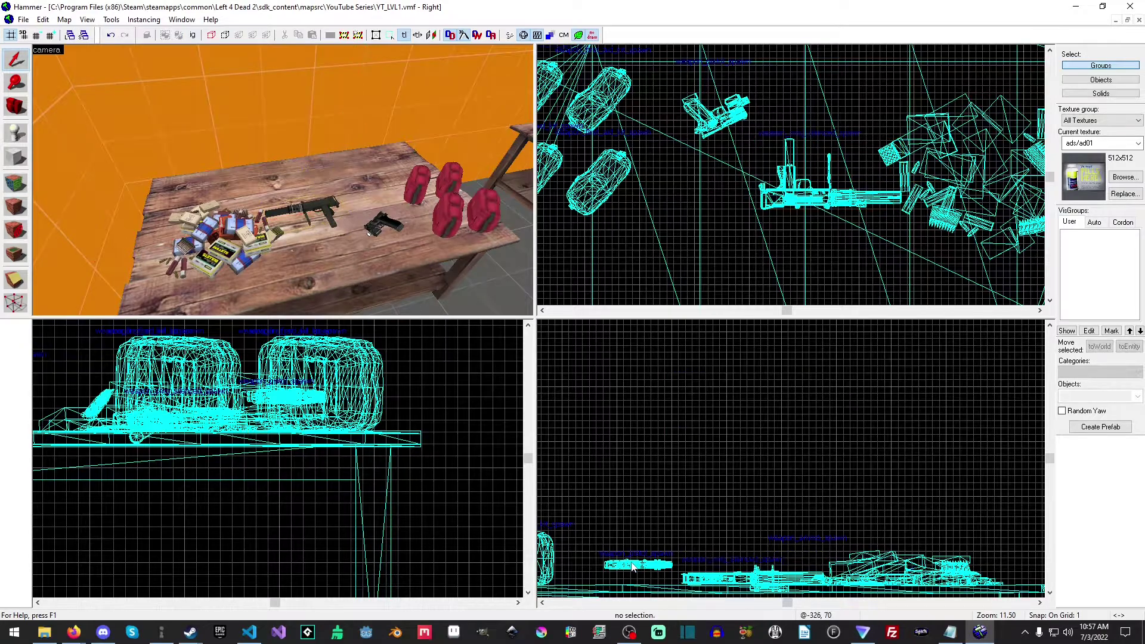
left_click(379, 217)
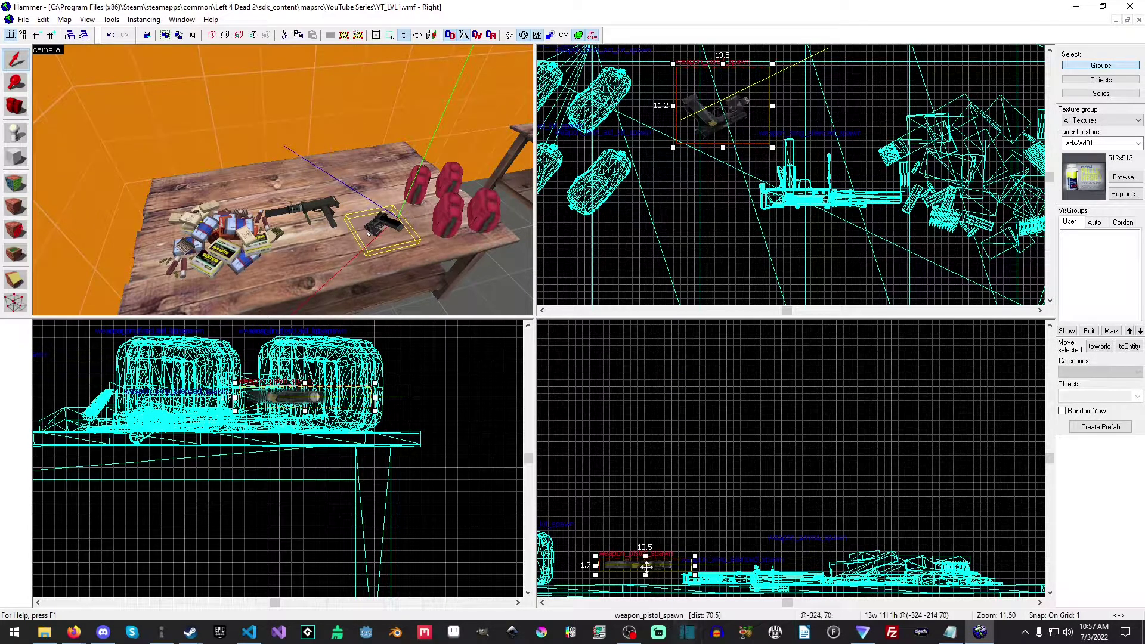
left_click_drag(644, 565, 632, 578)
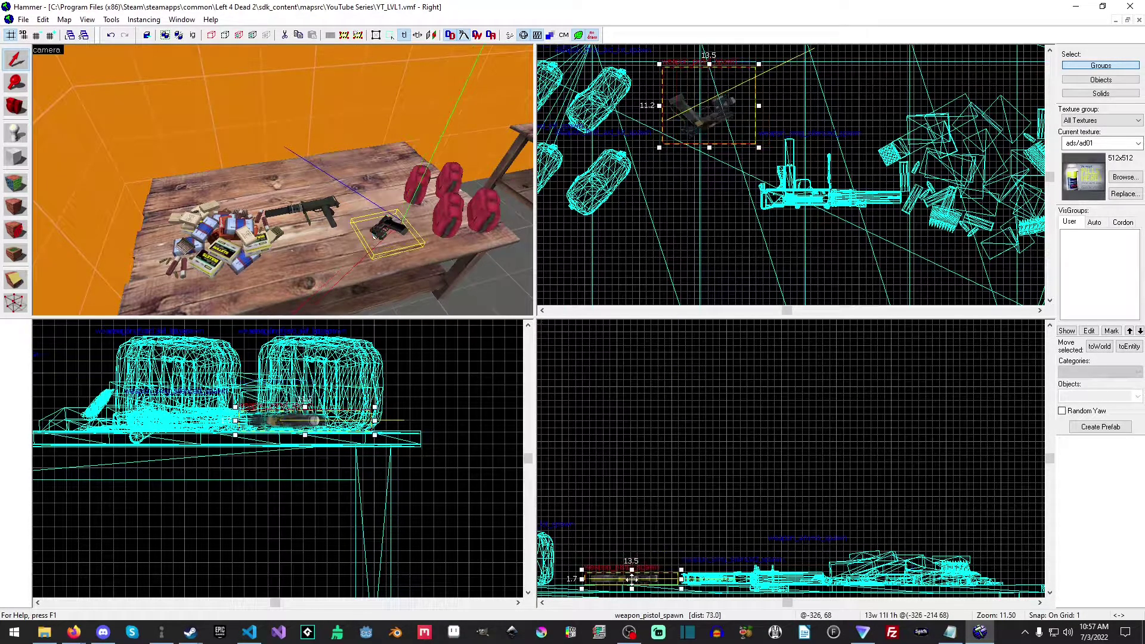
Shift the silenced SMG spawn away from the ammo pile toward the pistol and rotate it to lie diagonally on the table.
left_click(329, 233)
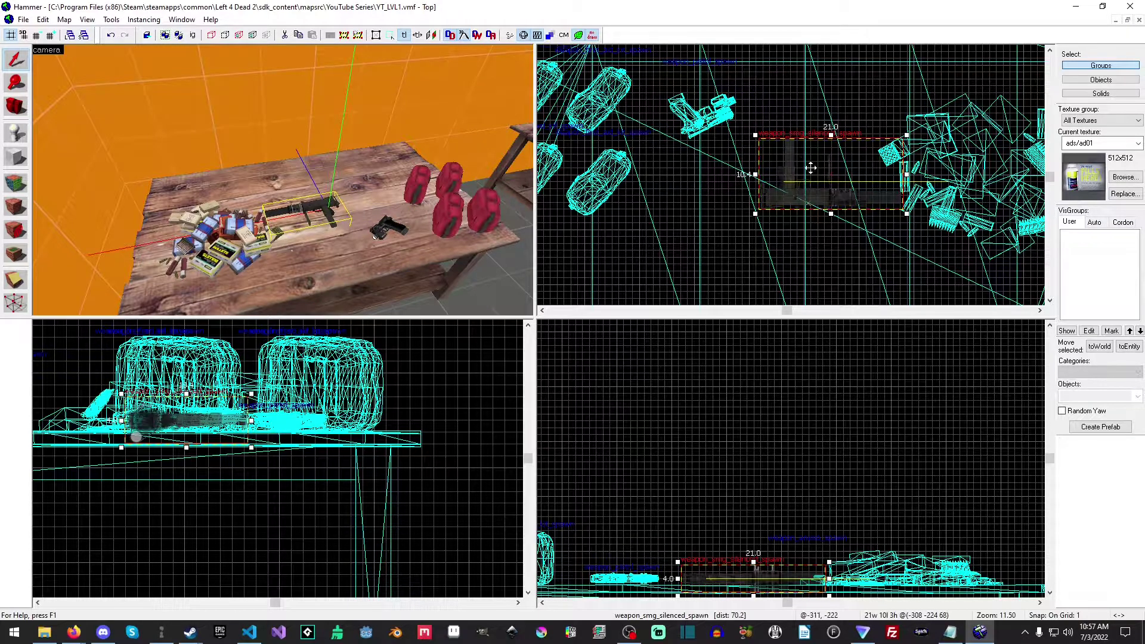
left_click_drag(808, 177, 790, 183)
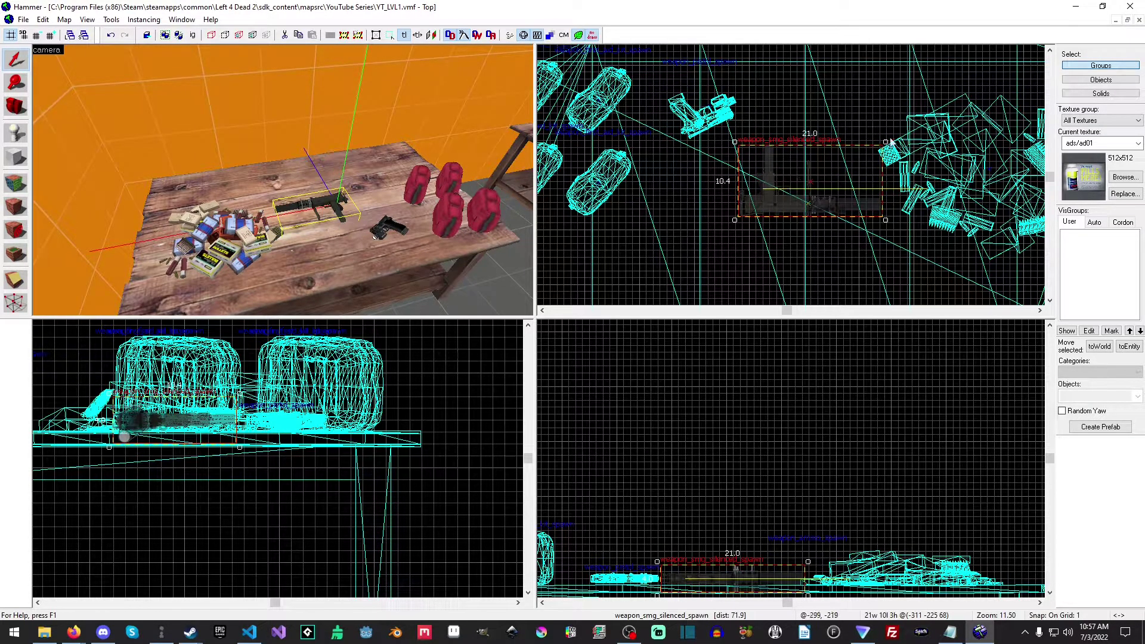
left_click_drag(886, 143, 823, 123)
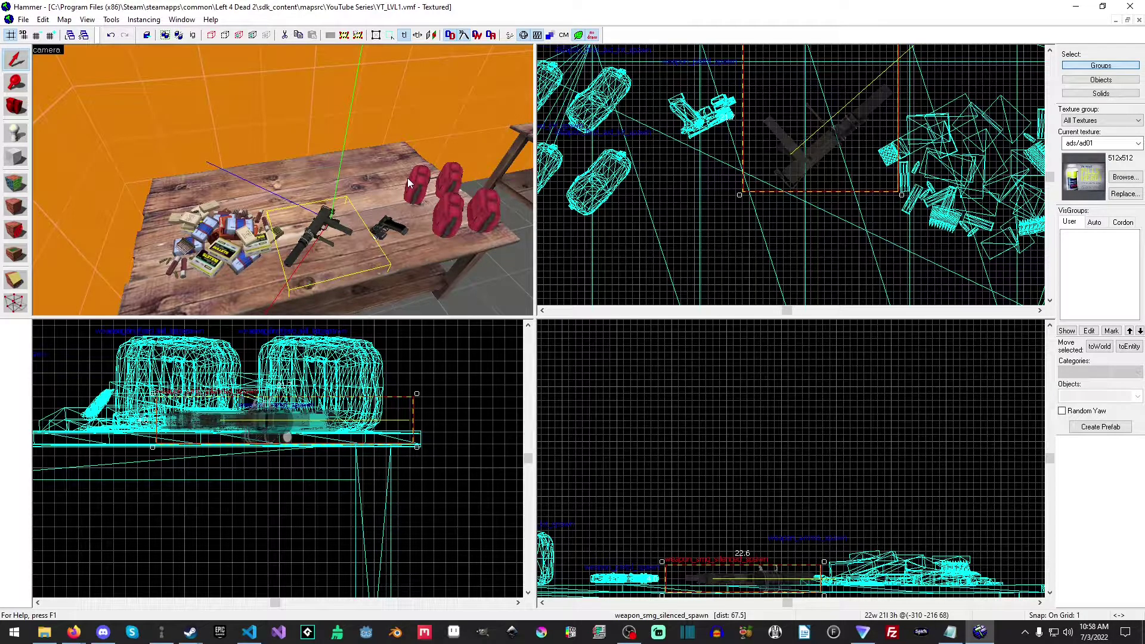
Place a weapon_item_spawn entity above the empty neighbouring table, near its end facing the supply table, and switch to selecting it.
key("z")
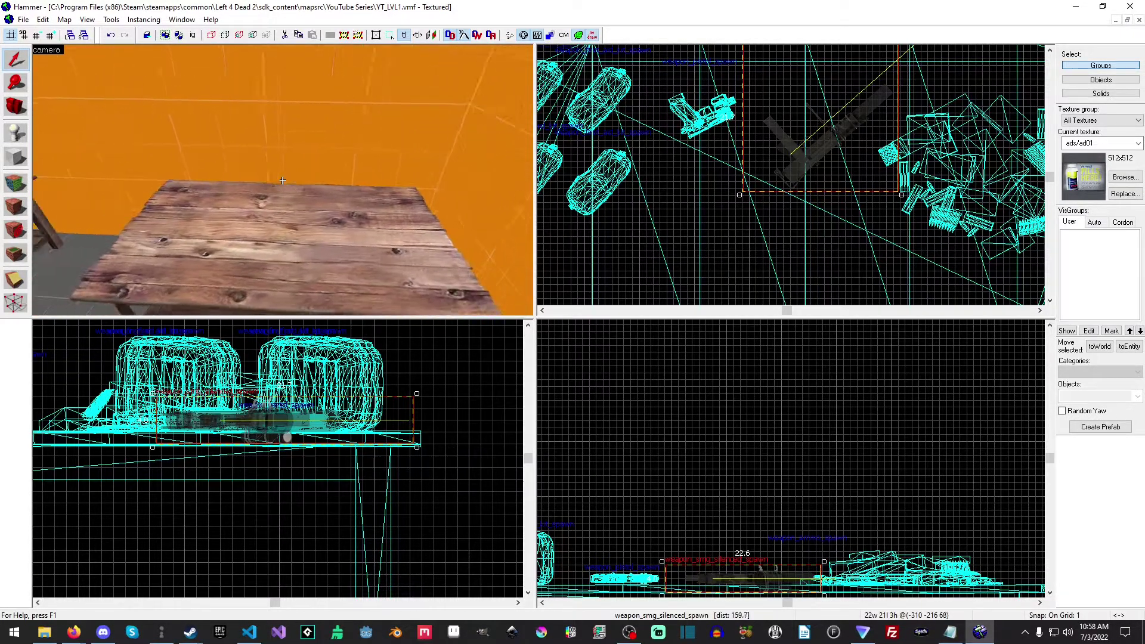
key("s")
key("w")
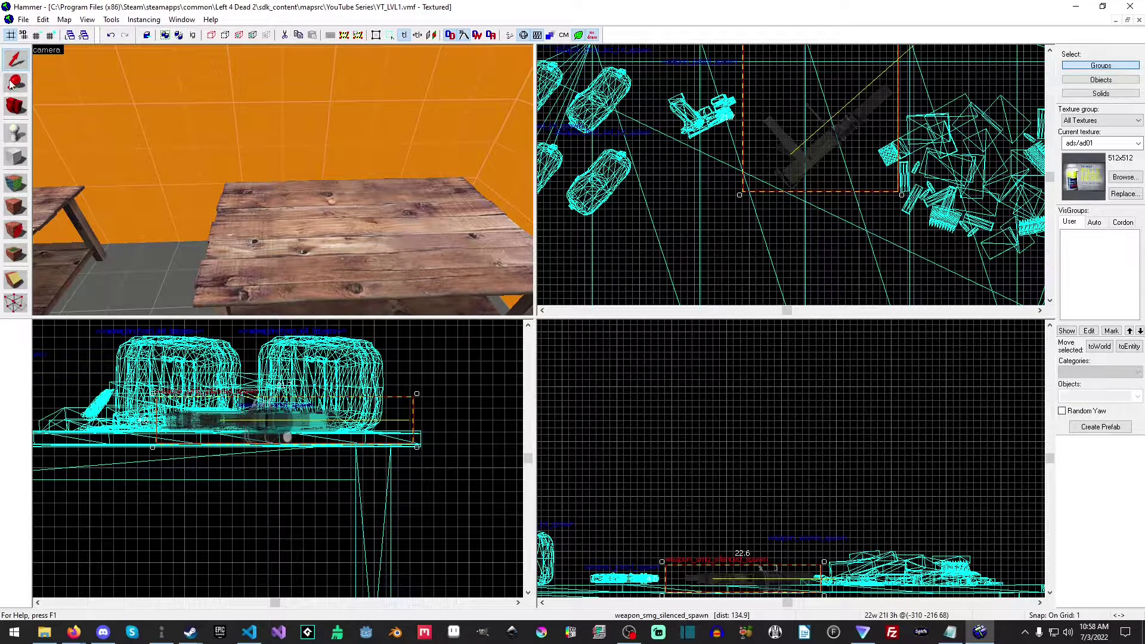
left_click(16, 132)
left_click(1121, 396)
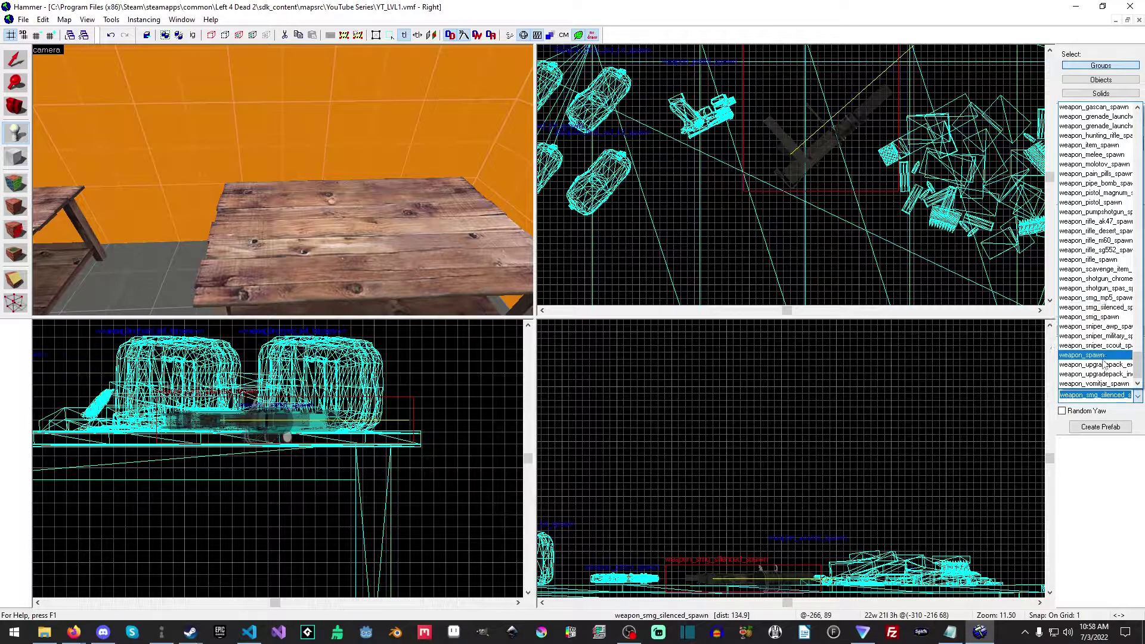
scroll(1102, 363, "up", 1)
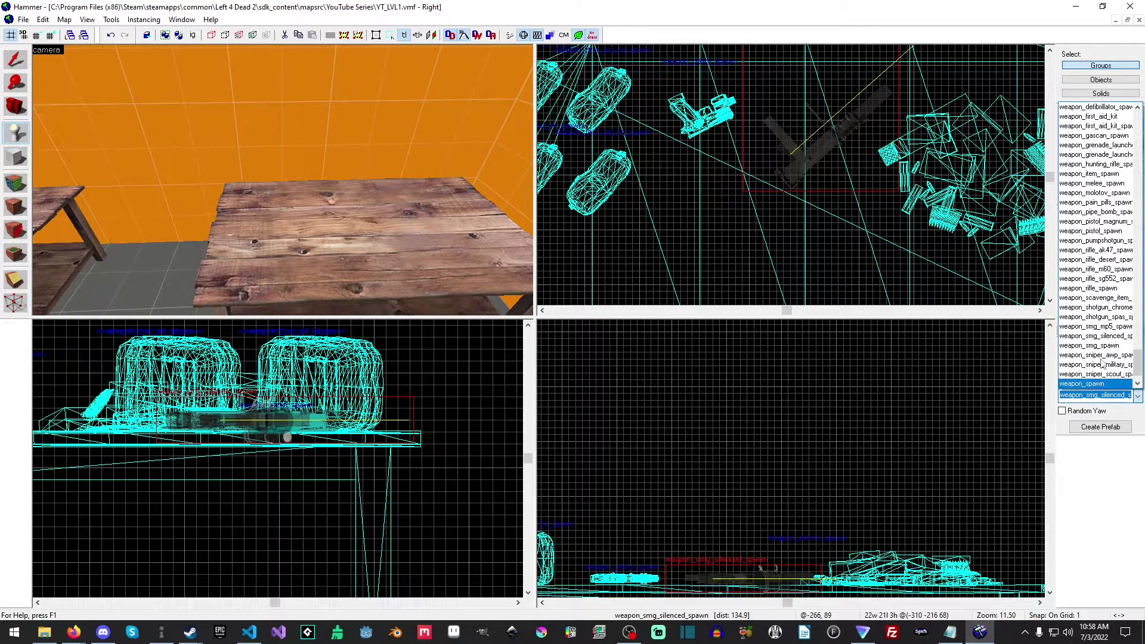
left_click(1092, 174)
scroll(1006, 211, "down", 5)
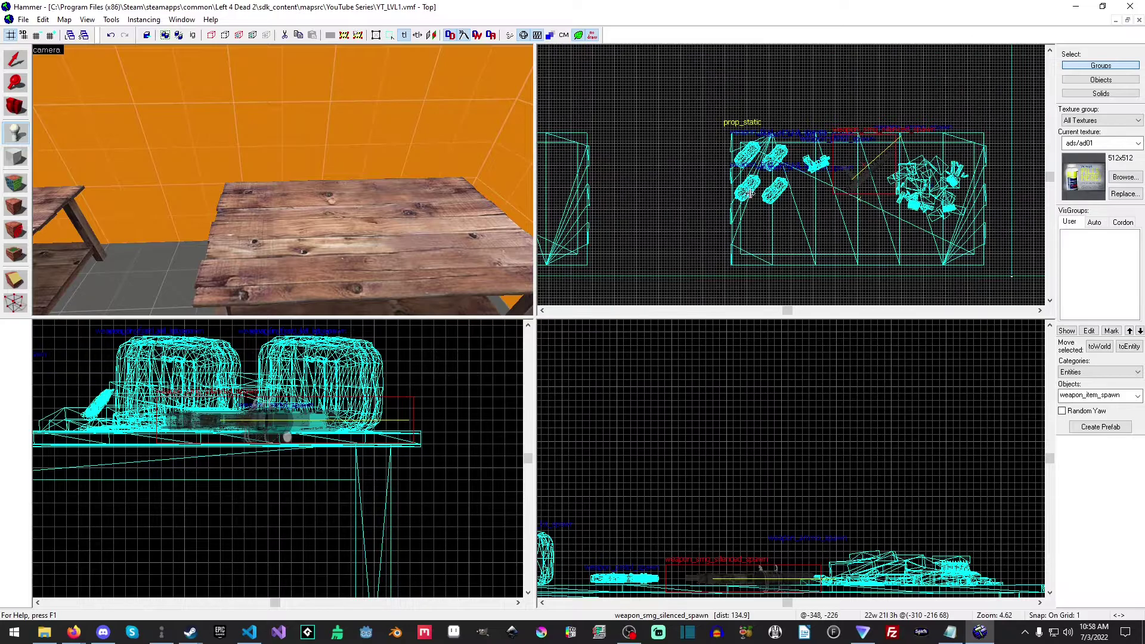
middle_click_drag(1006, 211, 808, 214)
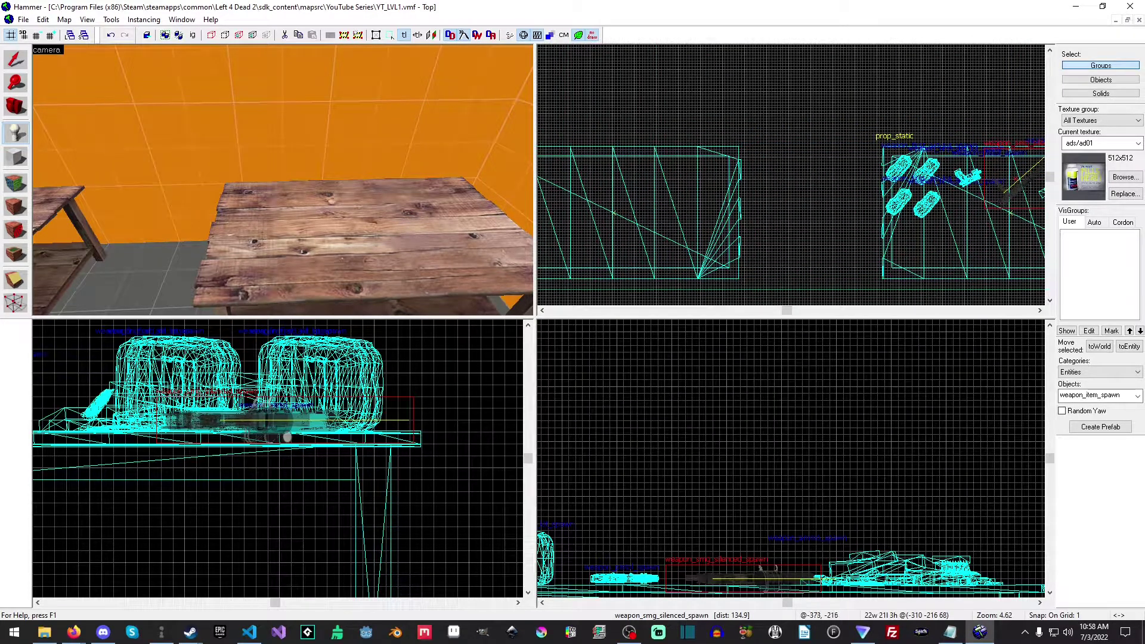
mouse_move(732, 193)
middle_mouse_down()
mouse_move(940, 159)
mouse_move(756, 252)
mouse_move(757, 216)
middle_mouse_up()
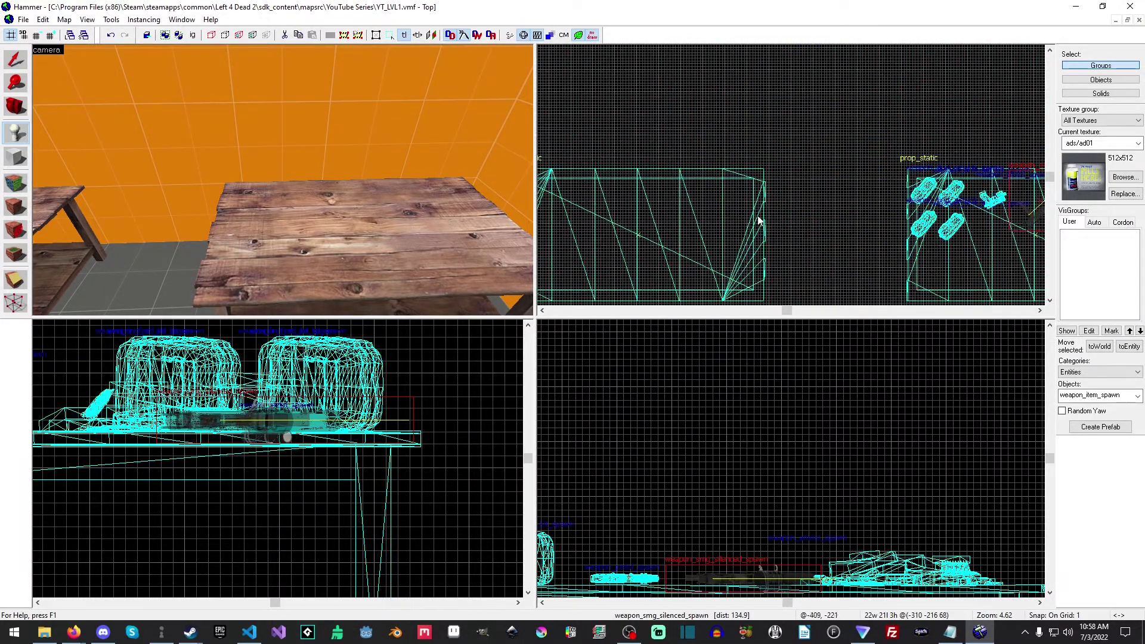
left_click(724, 208)
key("Return")
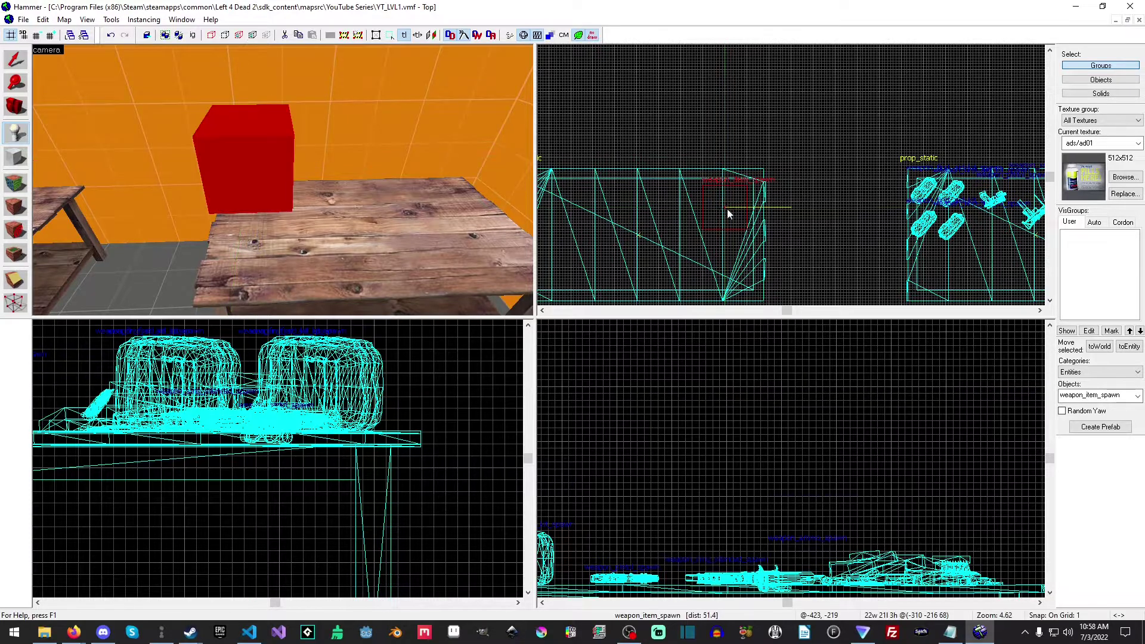
left_click(15, 64)
scroll(731, 206, "up", 5)
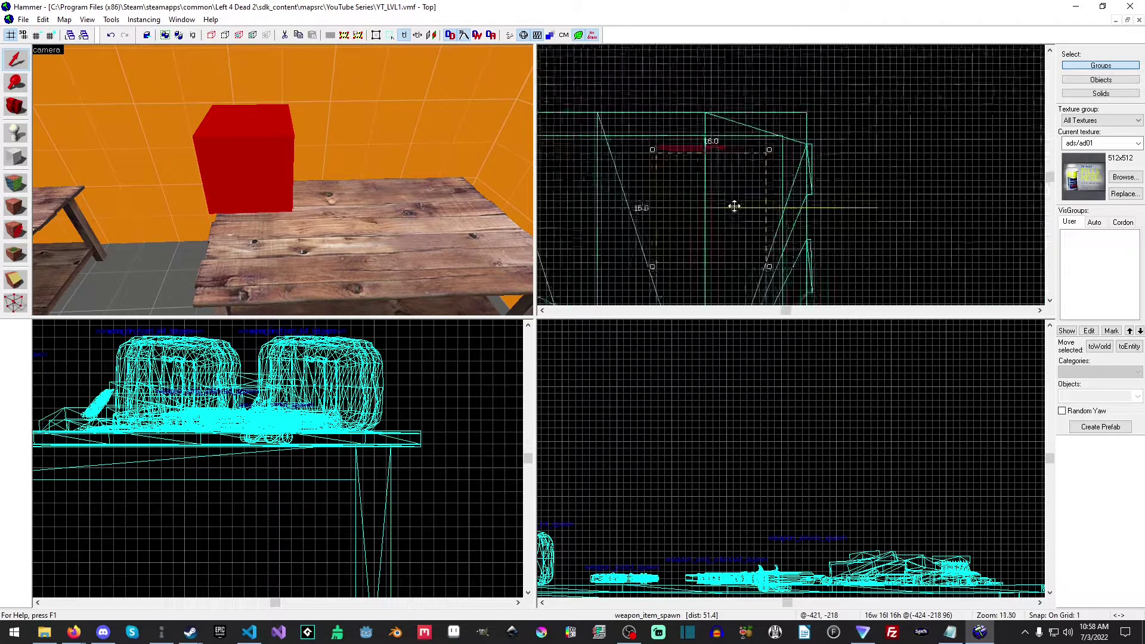
Move the weapon_item_spawn inward from the table's end and lower it until it rests on the tabletop.
left_click(717, 196)
scroll(889, 459, "down", 6)
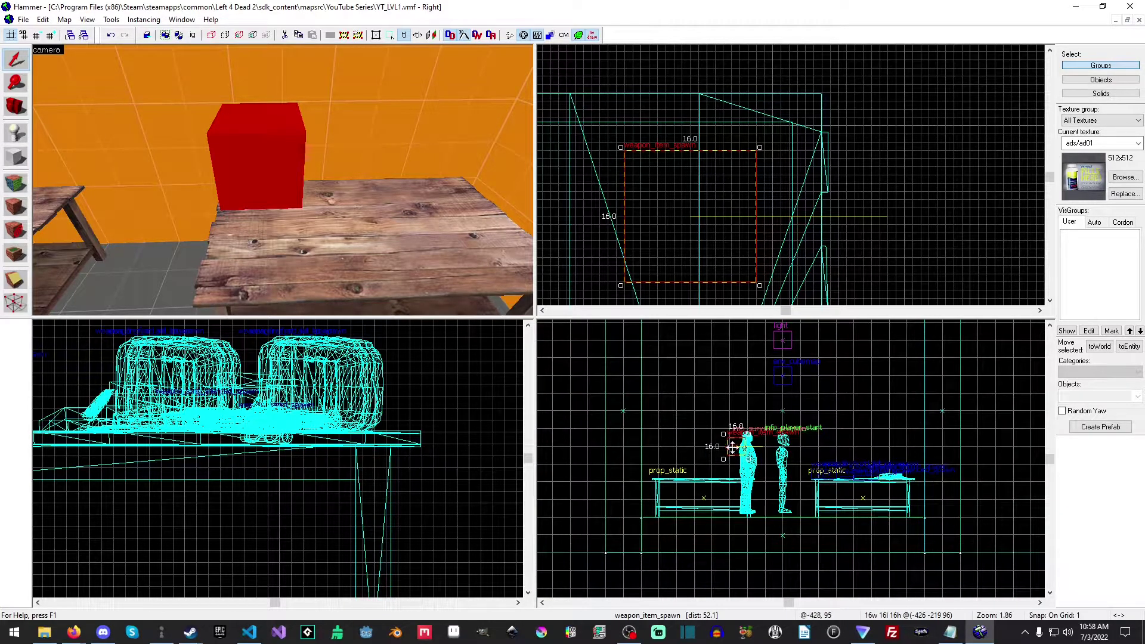
left_click_drag(735, 447, 721, 468)
scroll(722, 469, "up", 5)
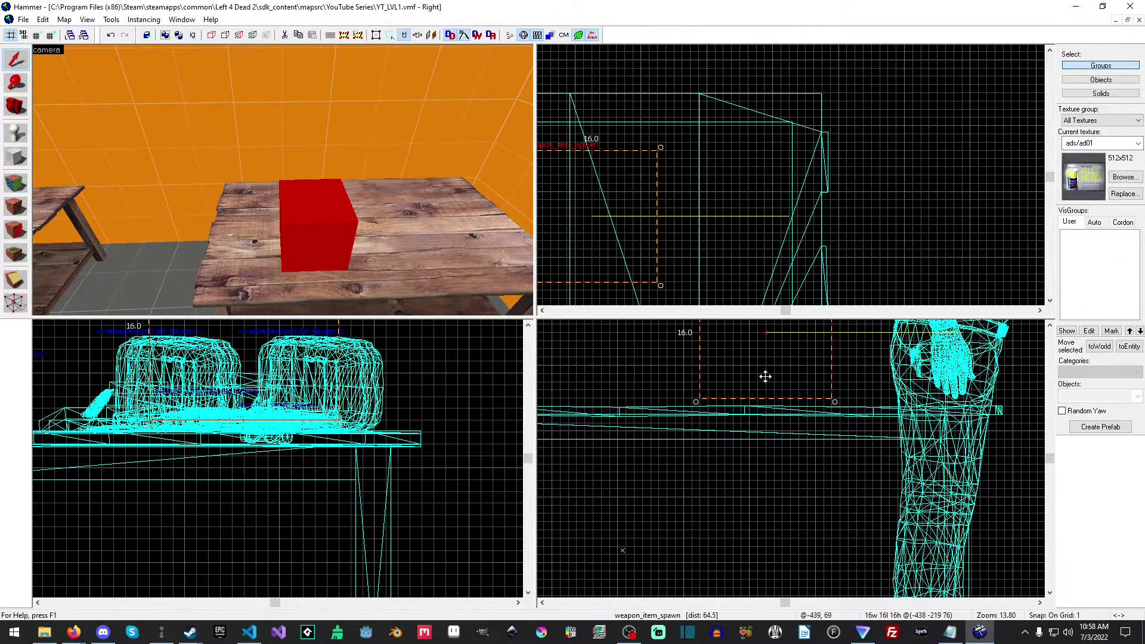
left_click(760, 376)
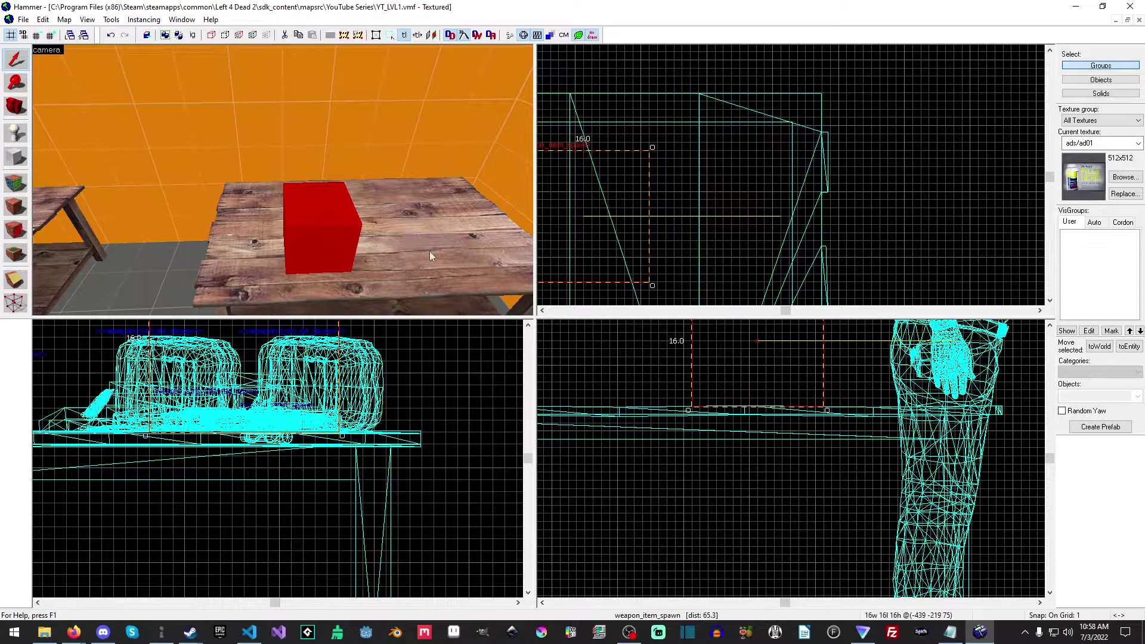
Open the item spawn's properties and examine its item entries, from Weapon Skin and Ammo pile through Oxygen Tank.
double_click(336, 237)
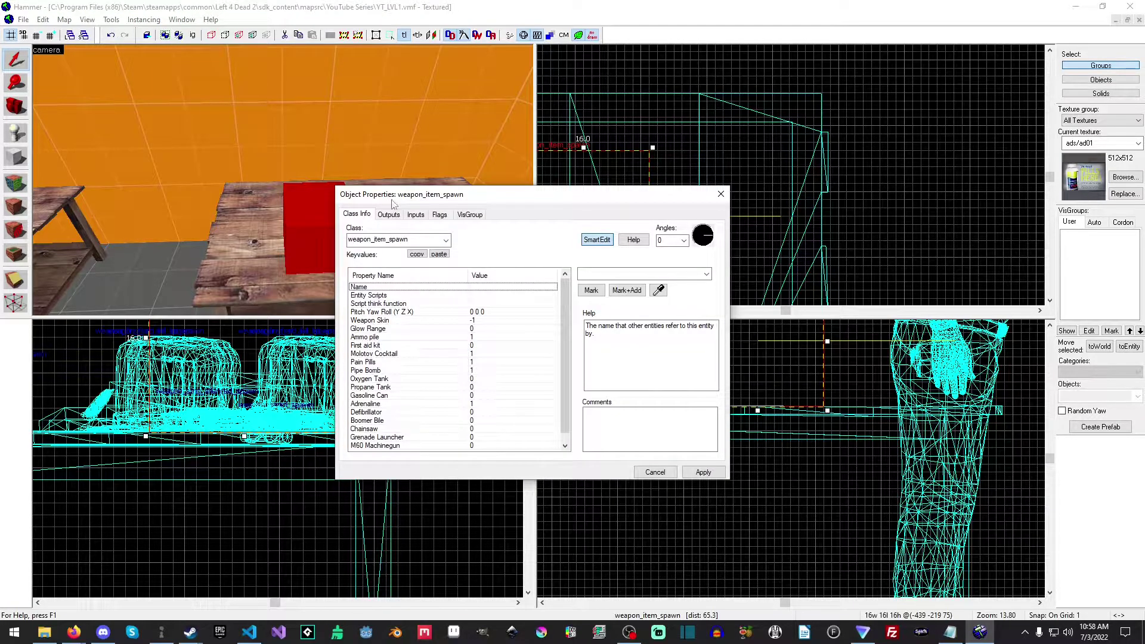
left_click_drag(516, 173, 521, 170)
scroll(581, 316, "down", 1)
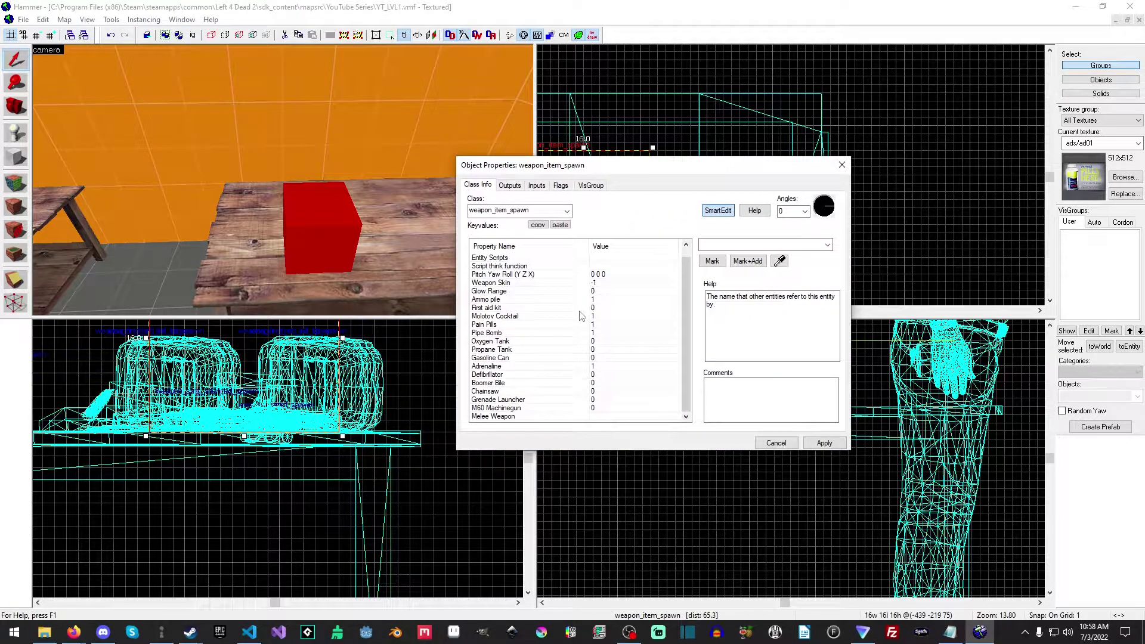
left_click(540, 285)
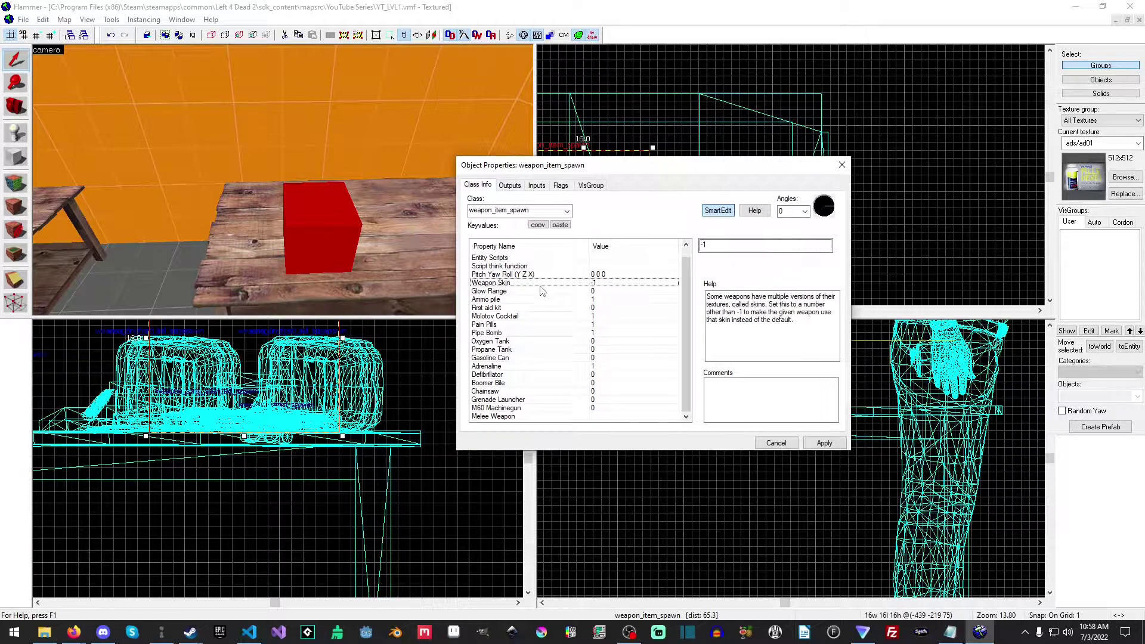
left_click(523, 299)
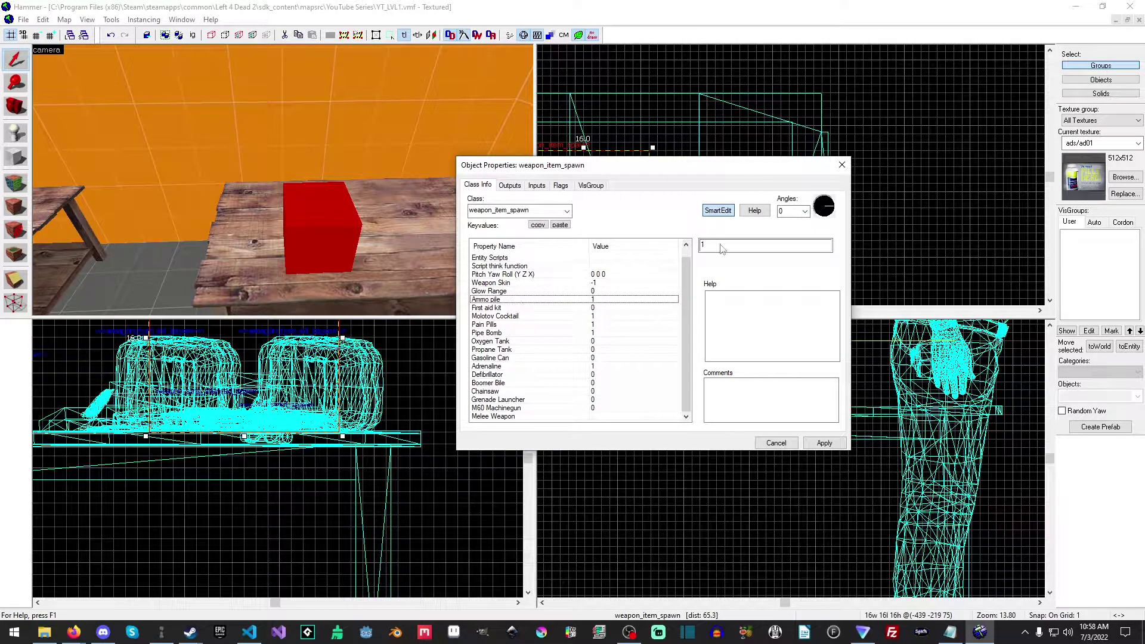
left_click(491, 308)
left_click(505, 317)
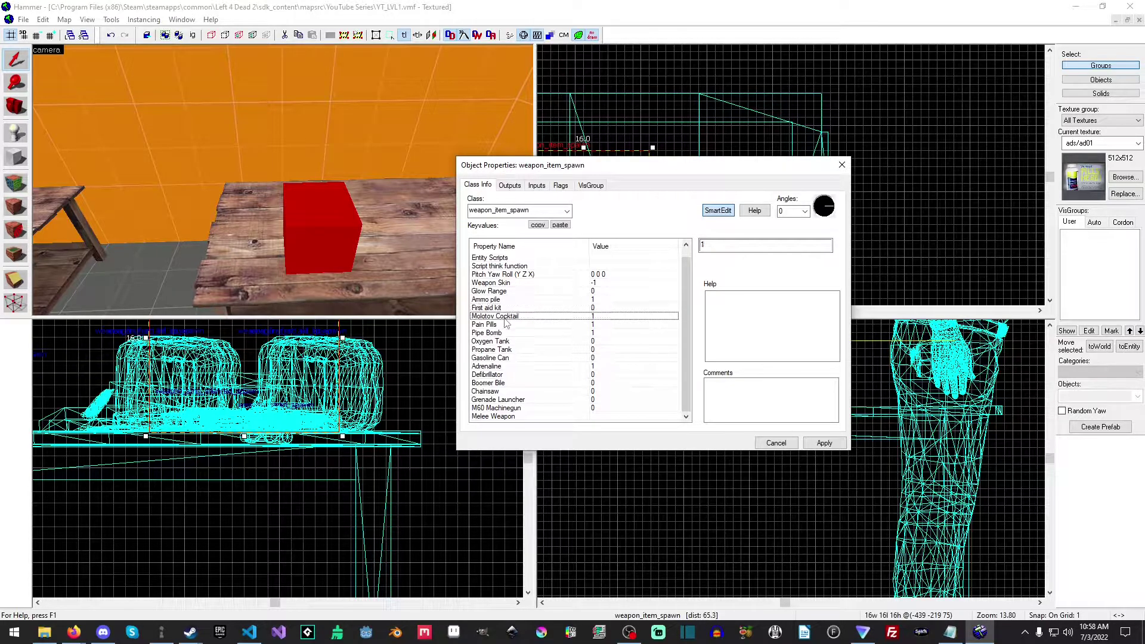
left_click(505, 325)
left_click(504, 333)
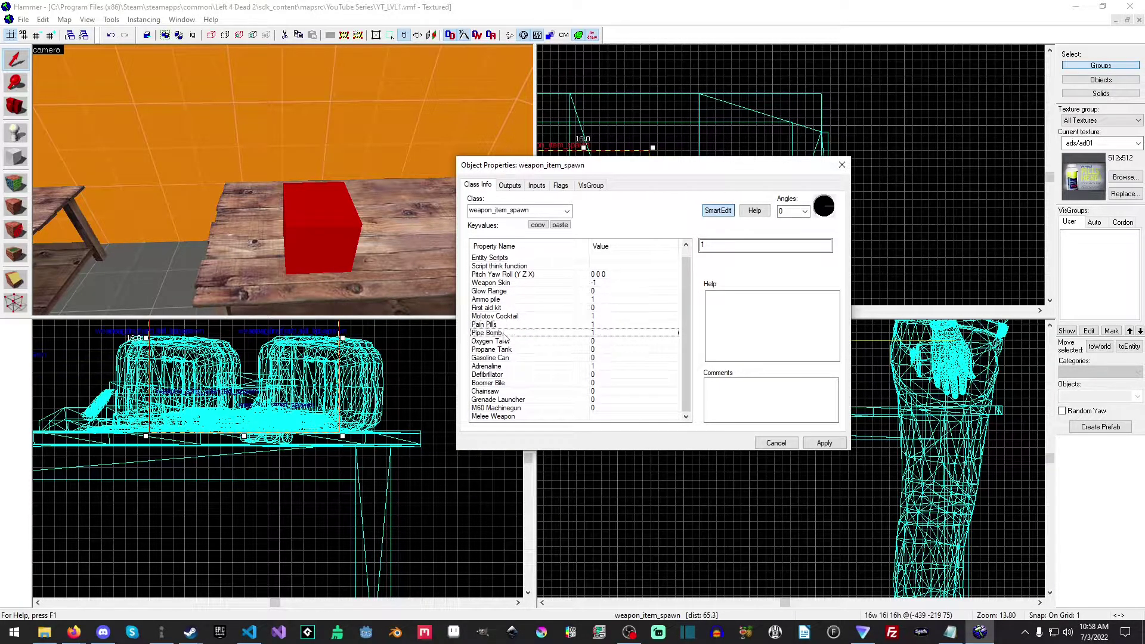
left_click(510, 343)
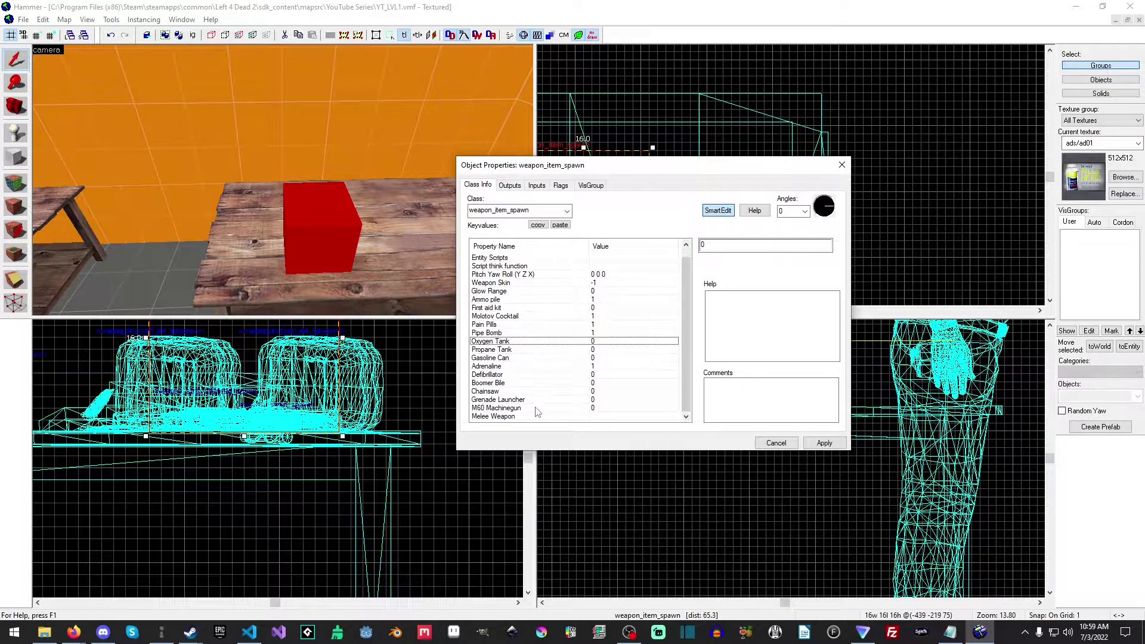
Set the item spawn's Melee Weapon to shovel,crowbar,fireaxe, apply it, and close the properties.
left_click(512, 417)
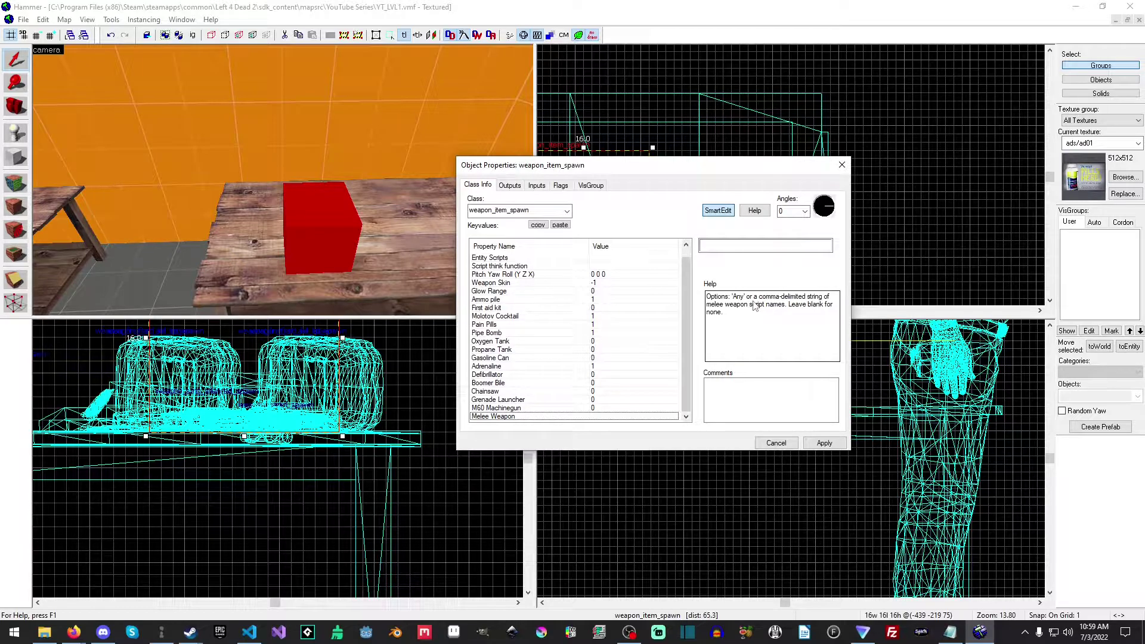
left_click(724, 246)
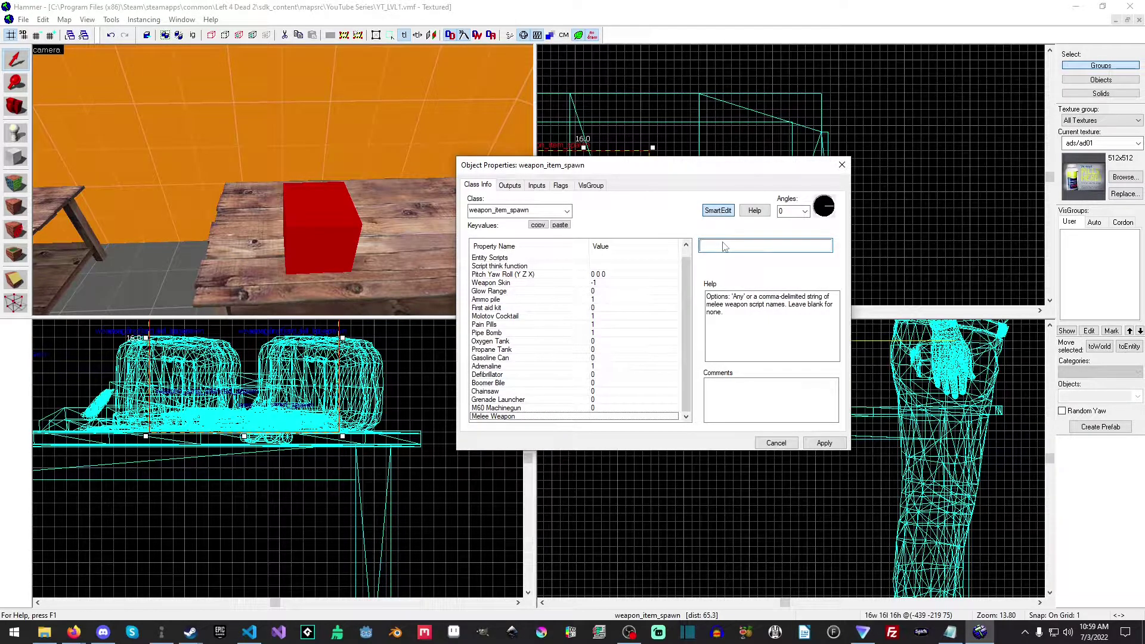
type("shovel,crowbar,fireaxe")
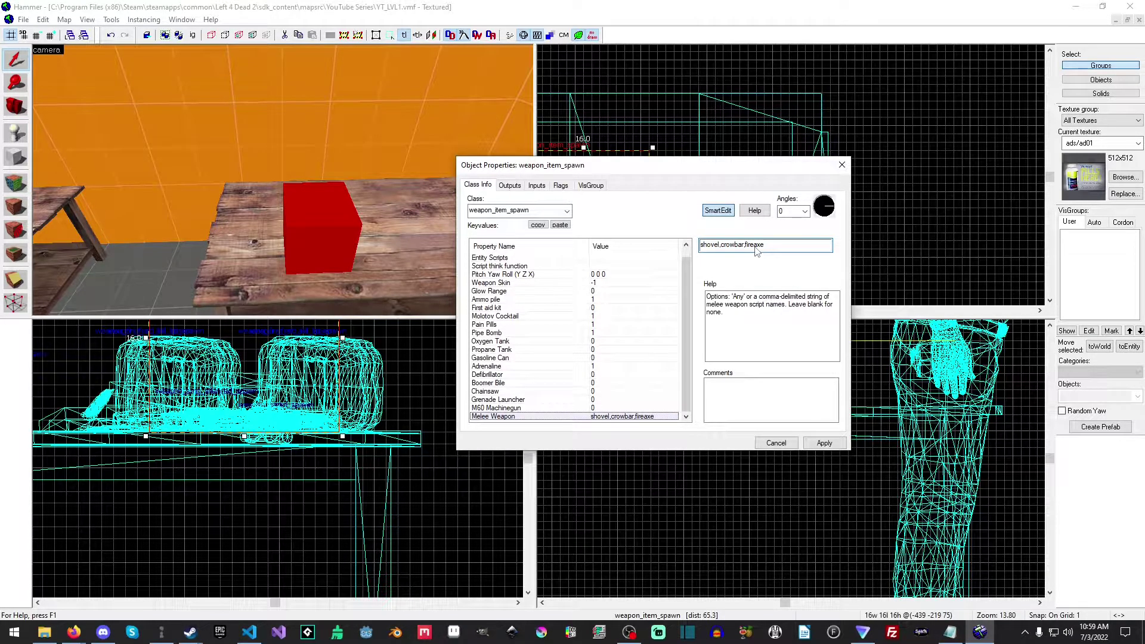
left_click(823, 444)
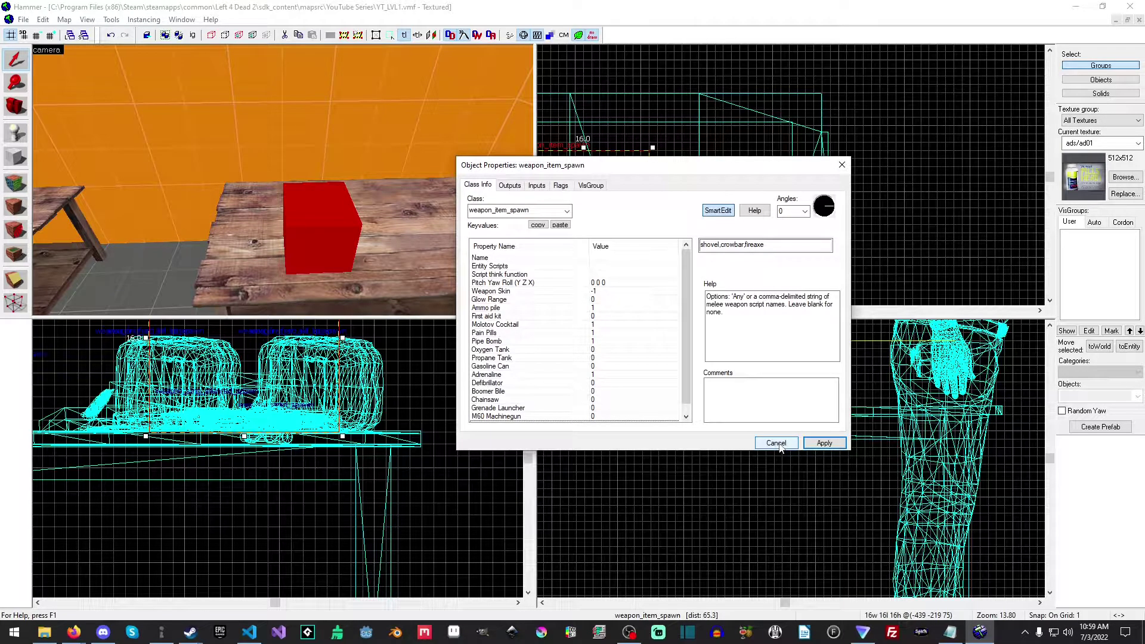
left_click(777, 443)
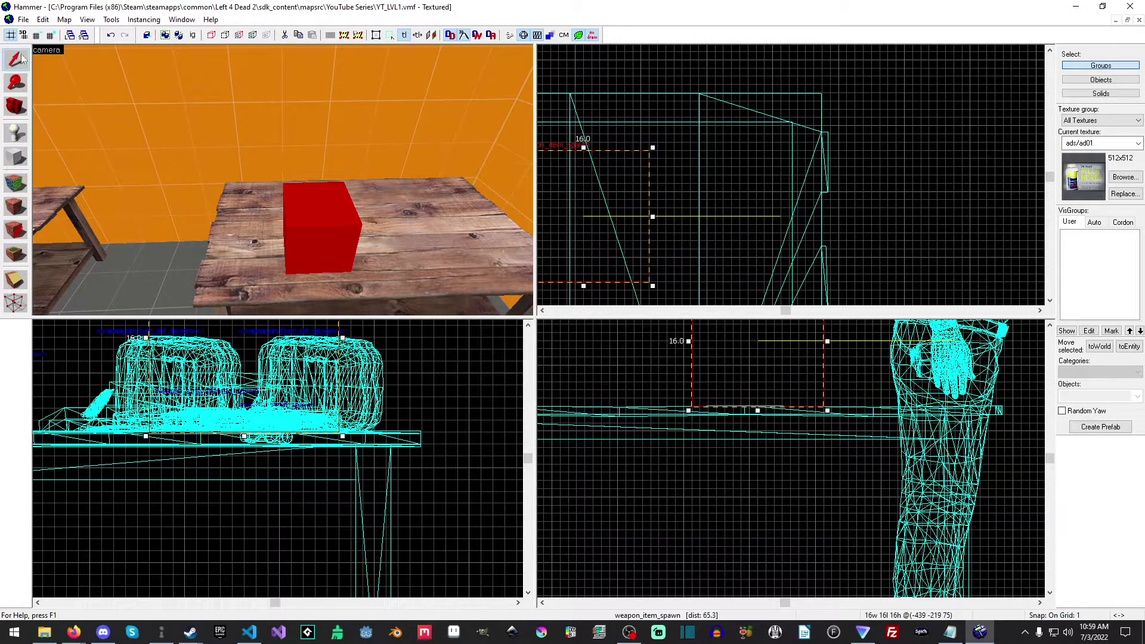
Place a weapon_spawn entity above the same table, beside the item spawn, and switch back to selecting.
left_click(16, 132)
left_click(622, 550)
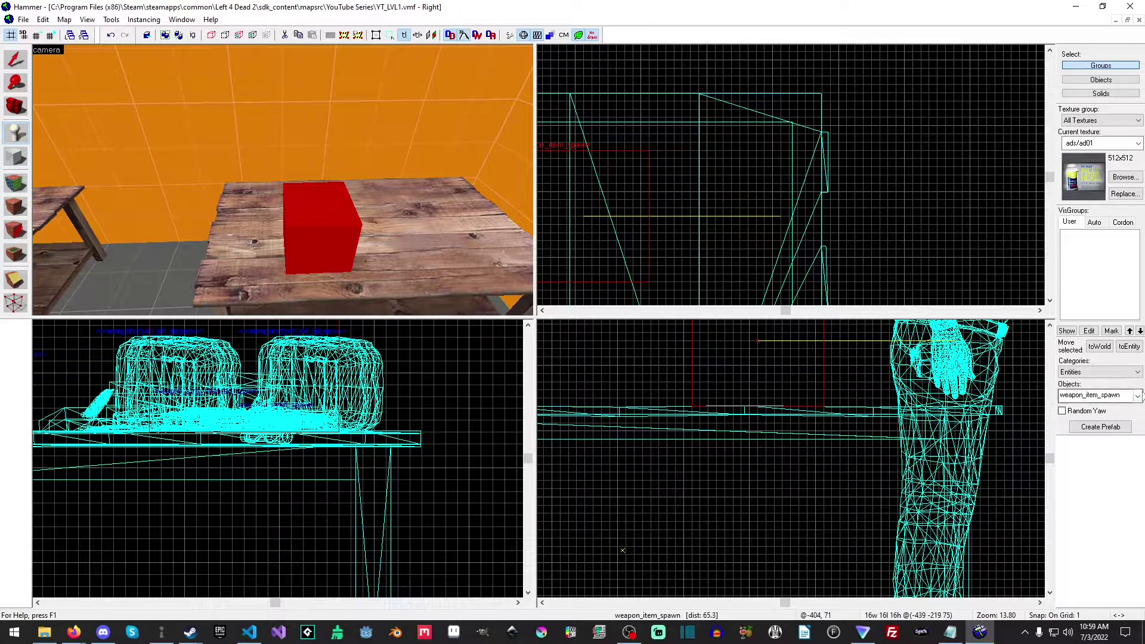
left_click(1139, 396)
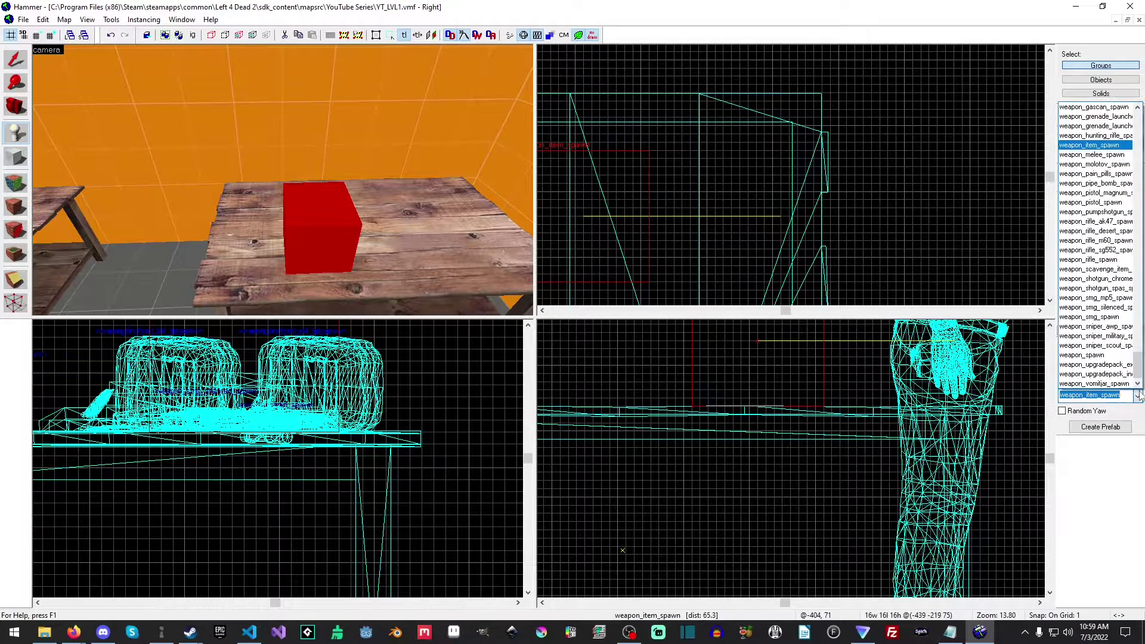
left_click(1106, 358)
mouse_move(734, 209)
left_mouse_down()
mouse_move(529, 198)
mouse_move(471, 215)
mouse_move(348, 218)
left_mouse_up()
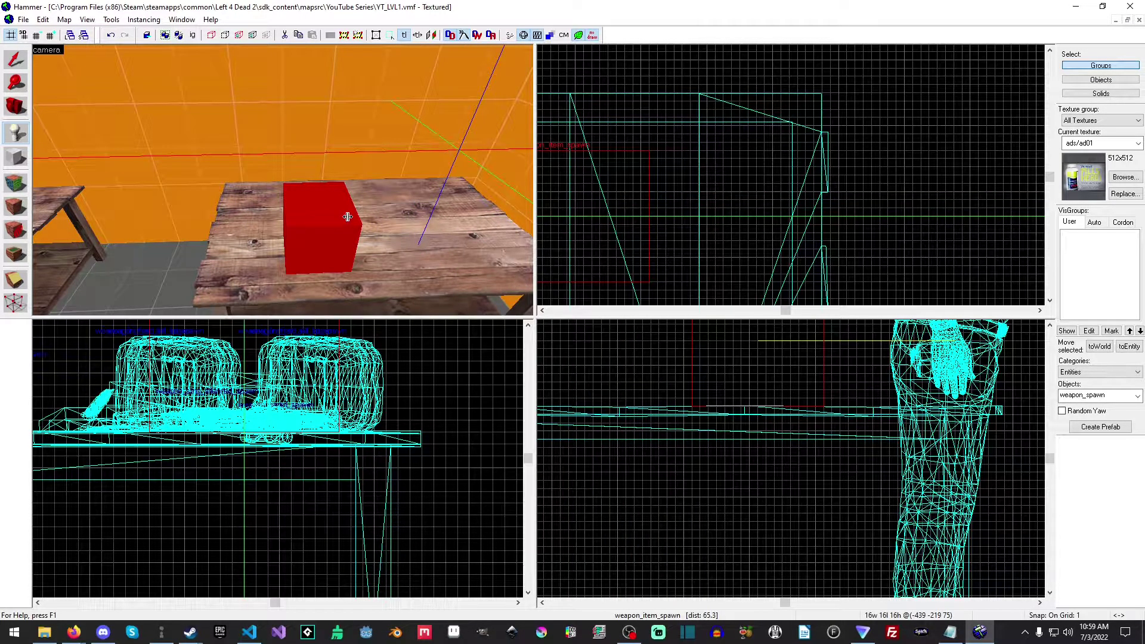
key("Return")
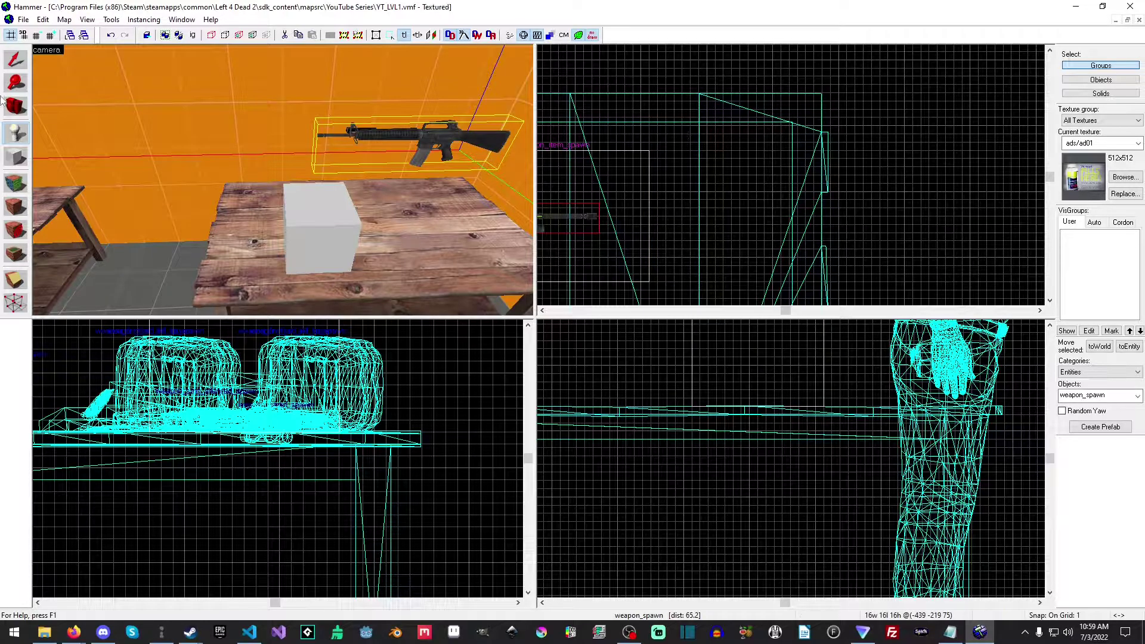
key("shift+s")
Open the weapon_spawn's properties, examine the weapon categories offered for Selection, and close them without changes.
scroll(789, 222, "down", 2)
scroll(788, 220, "down", 1)
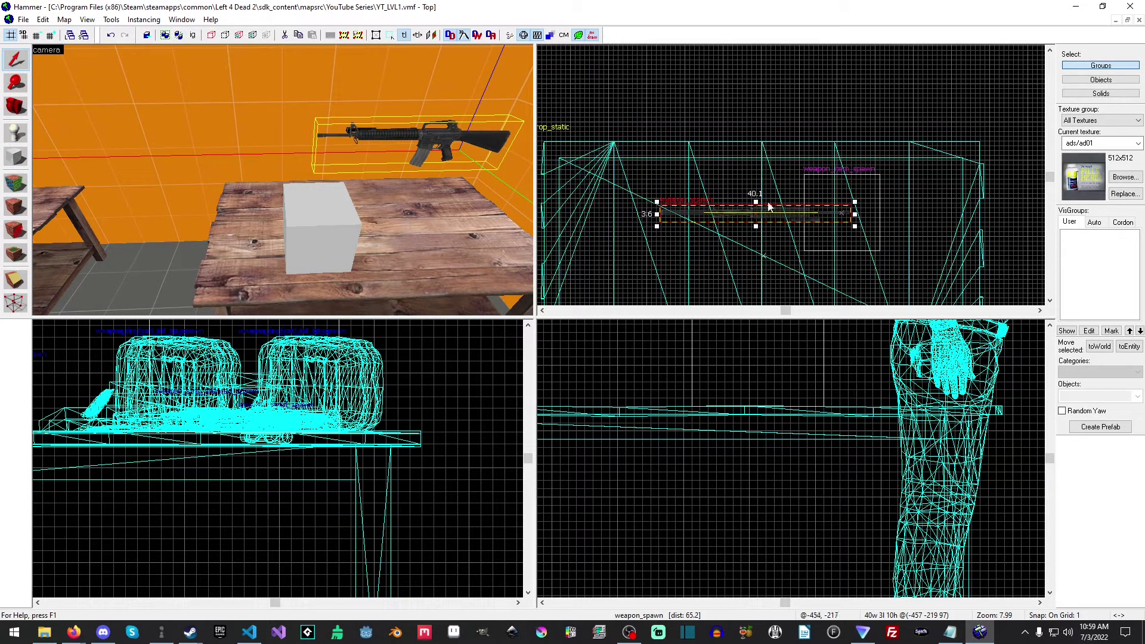
right_click(745, 208)
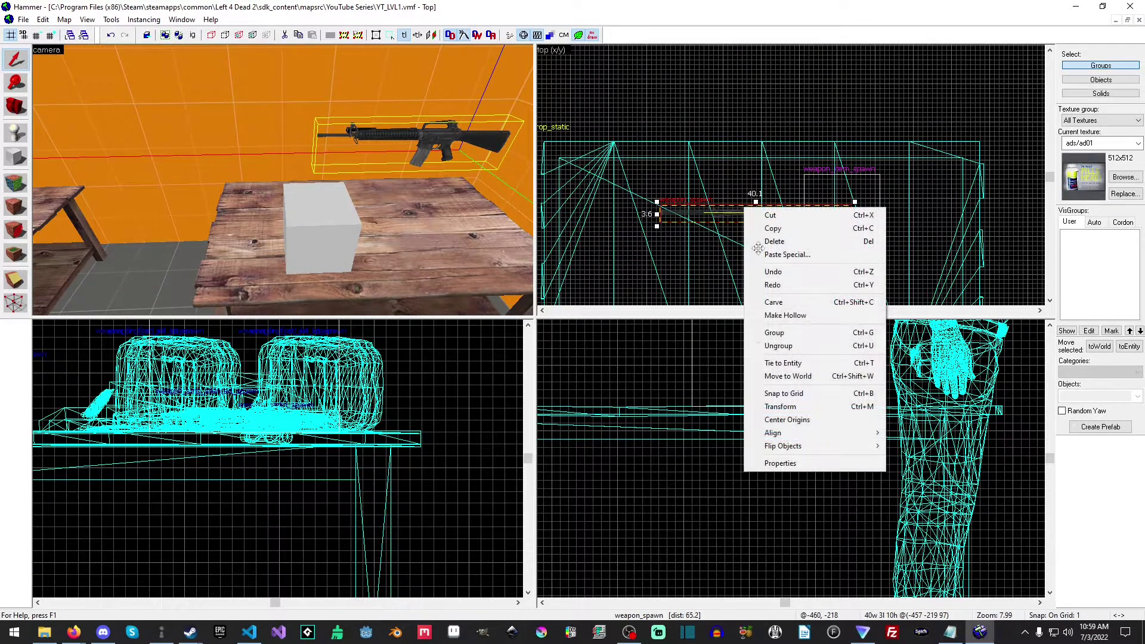
left_click(775, 464)
left_click(614, 374)
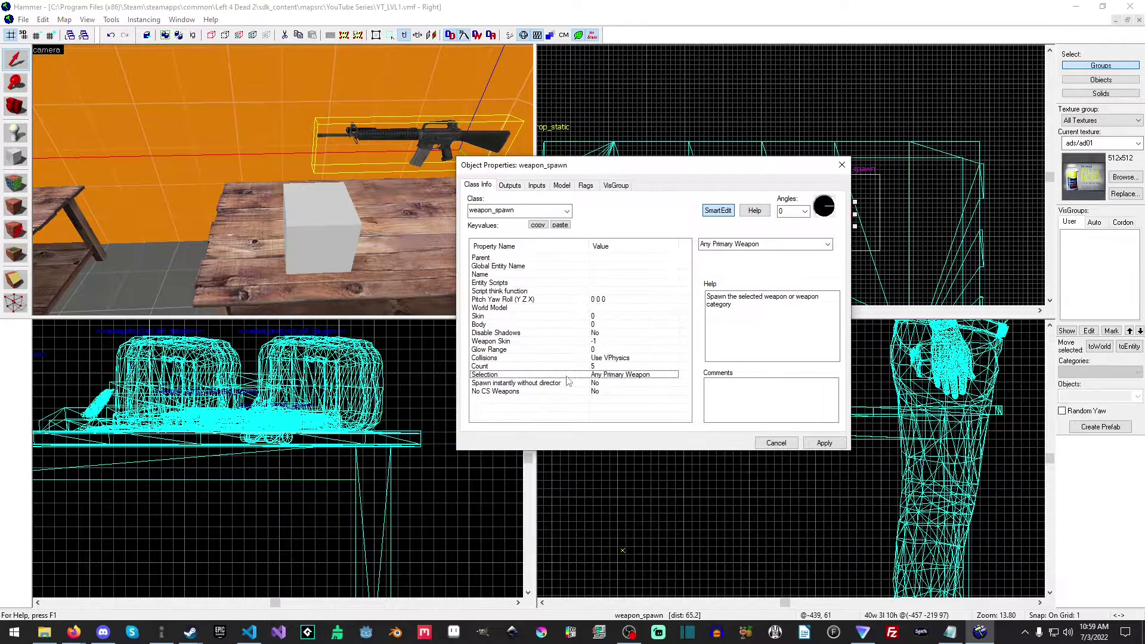
left_click(828, 245)
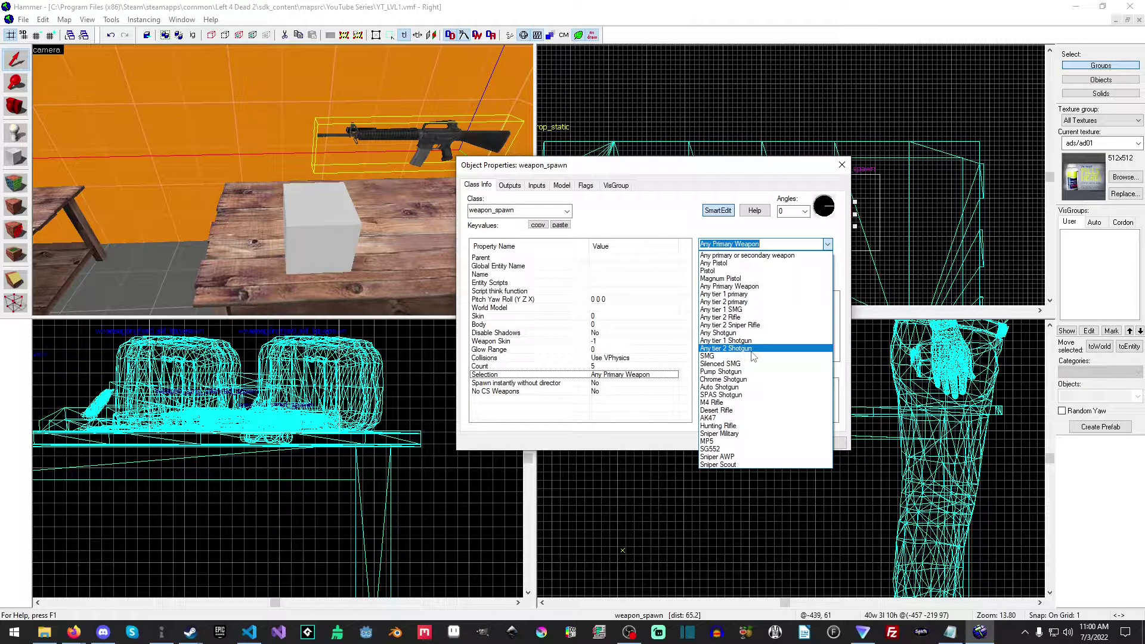
left_click(681, 166)
left_click_drag(680, 169, 724, 169)
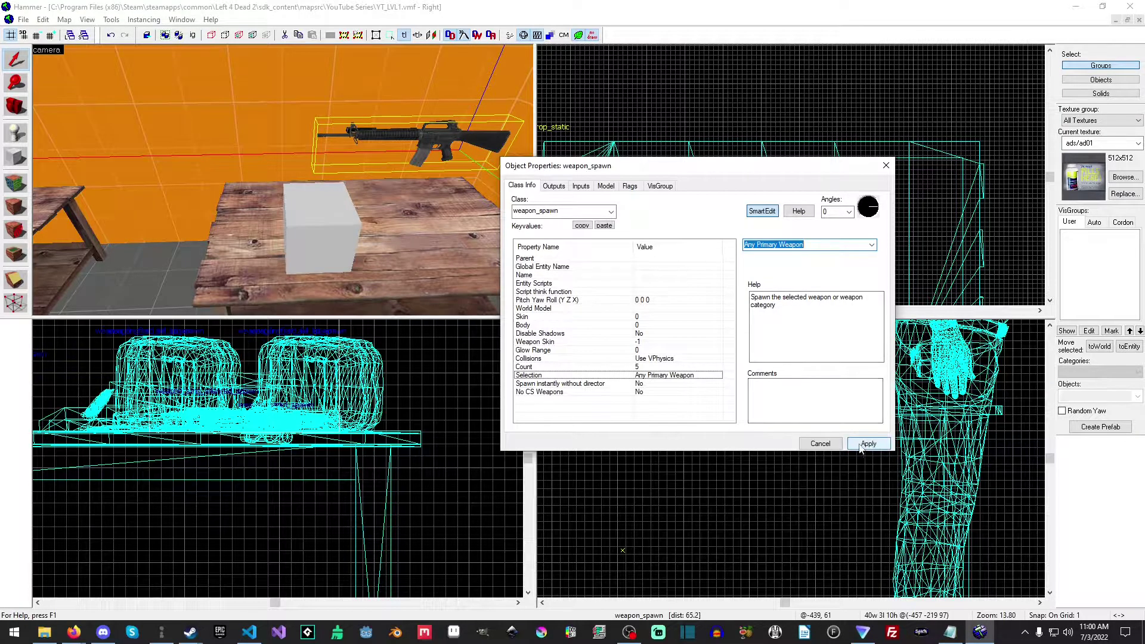
left_click(872, 250)
left_click(820, 445)
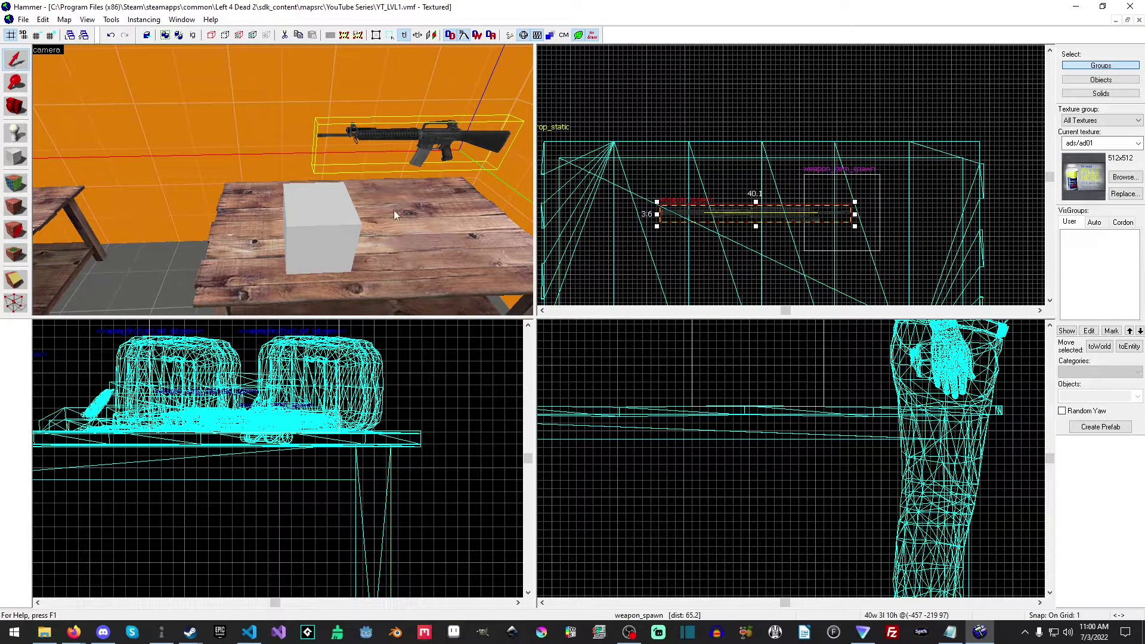
Reopen the weapon_spawn's properties, check its Count setting, and close them without changes.
double_click(423, 139)
left_click(650, 368)
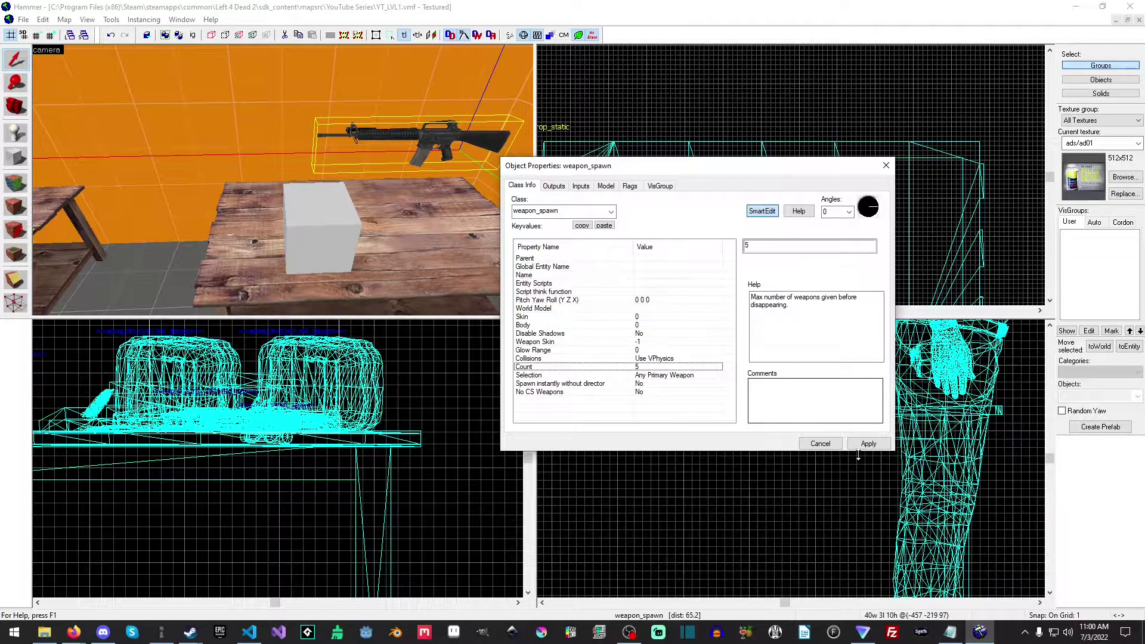
left_click(819, 443)
Clear the item spawn's Melee Weapon value, set its Ammo pile to 0, apply the changes, and close the properties.
double_click(300, 246)
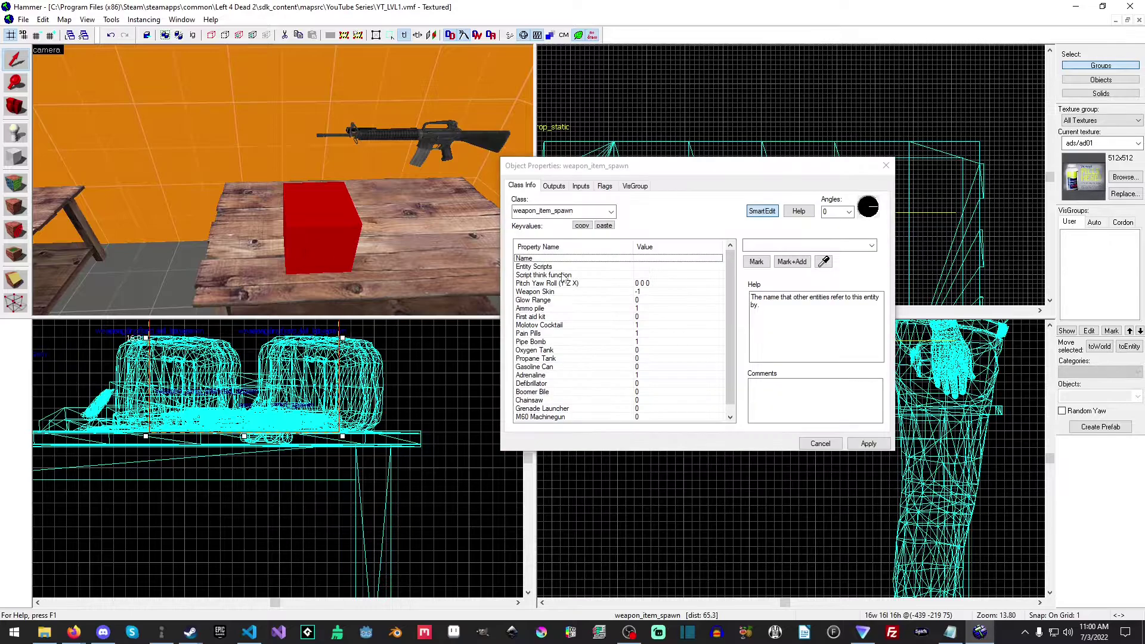
scroll(640, 322, "down", 1)
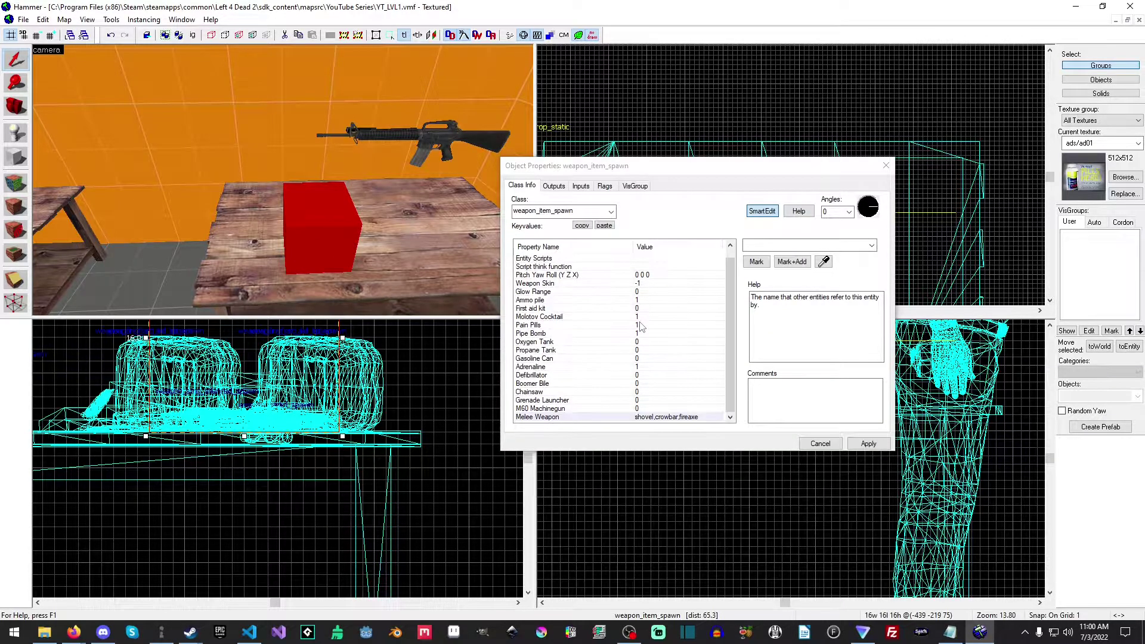
left_click(652, 418)
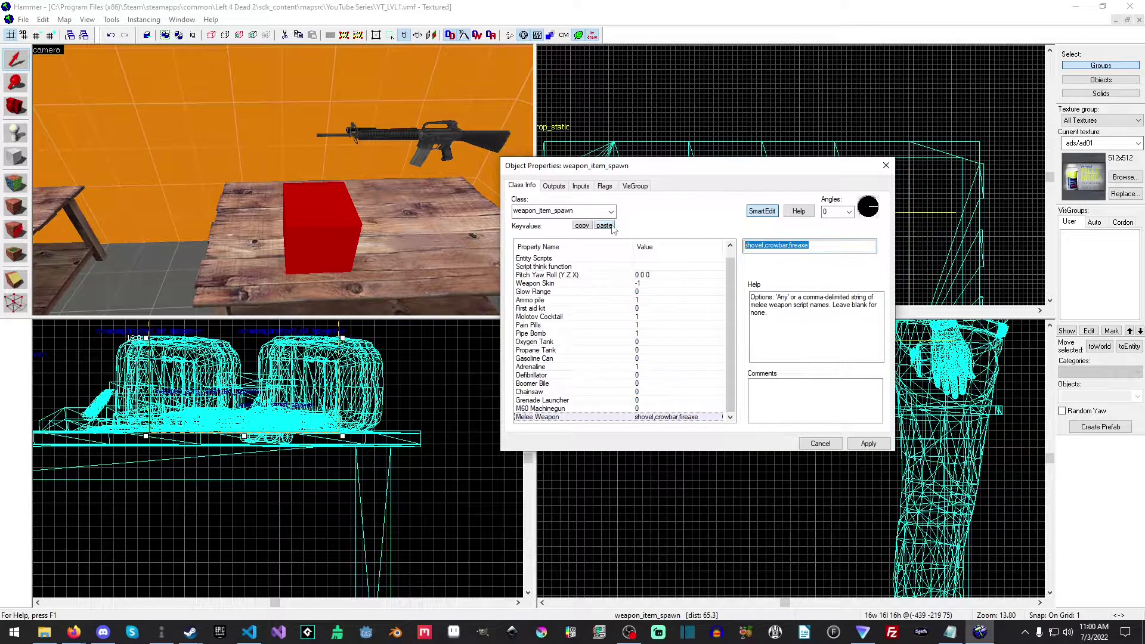
key("Delete")
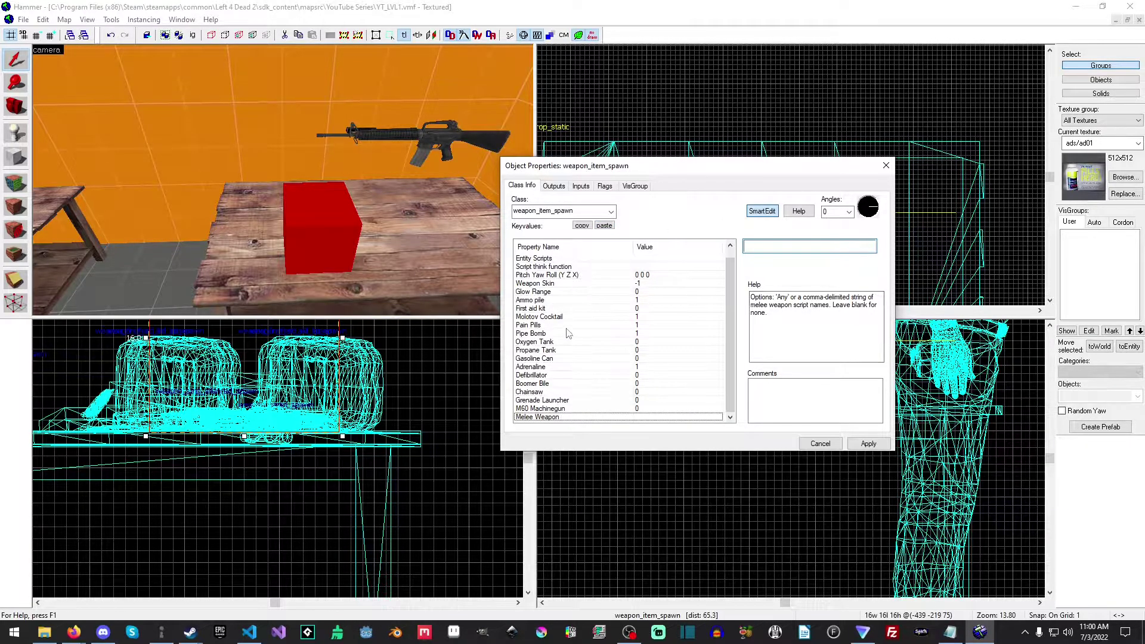
left_click(571, 308)
left_click(584, 301)
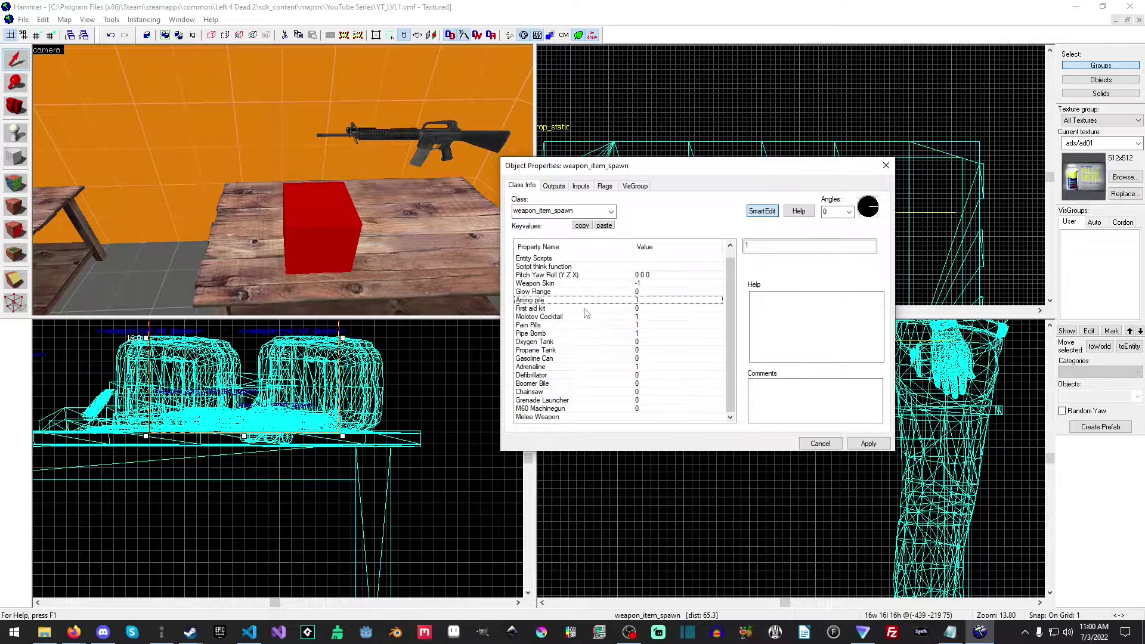
double_click(760, 250)
type("0")
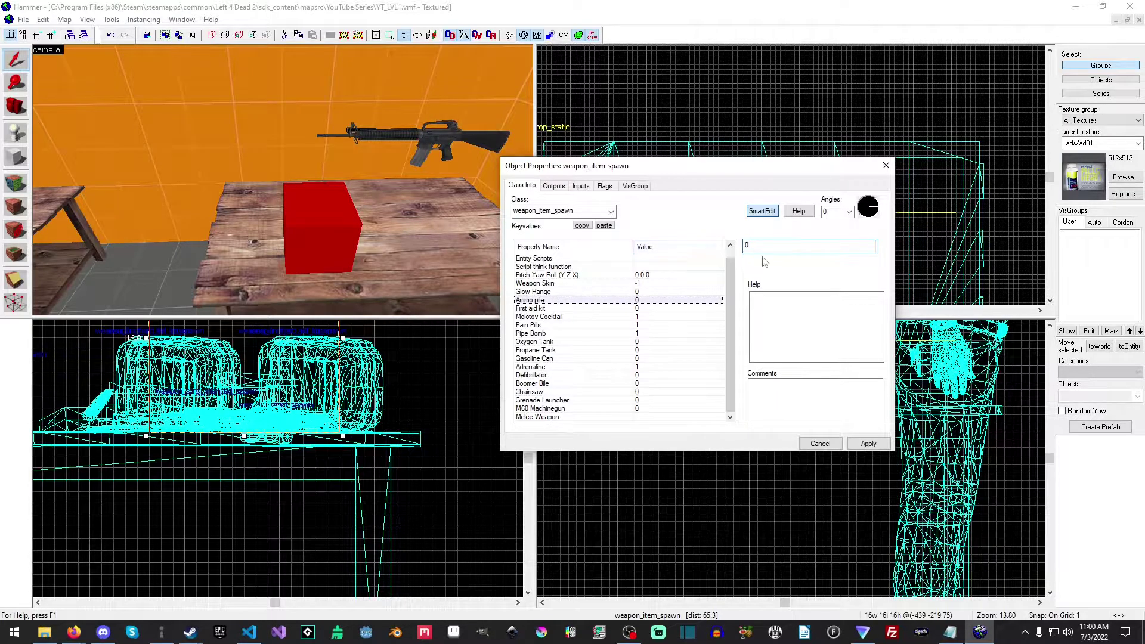
left_click(572, 326)
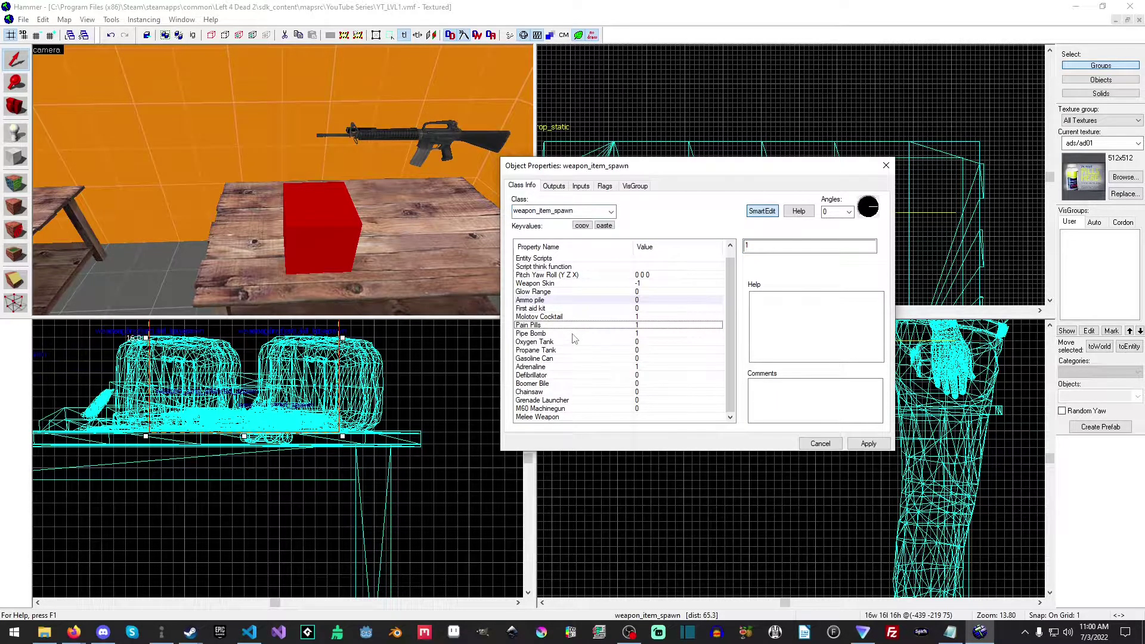
left_click(571, 334)
left_click(868, 444)
left_click(820, 444)
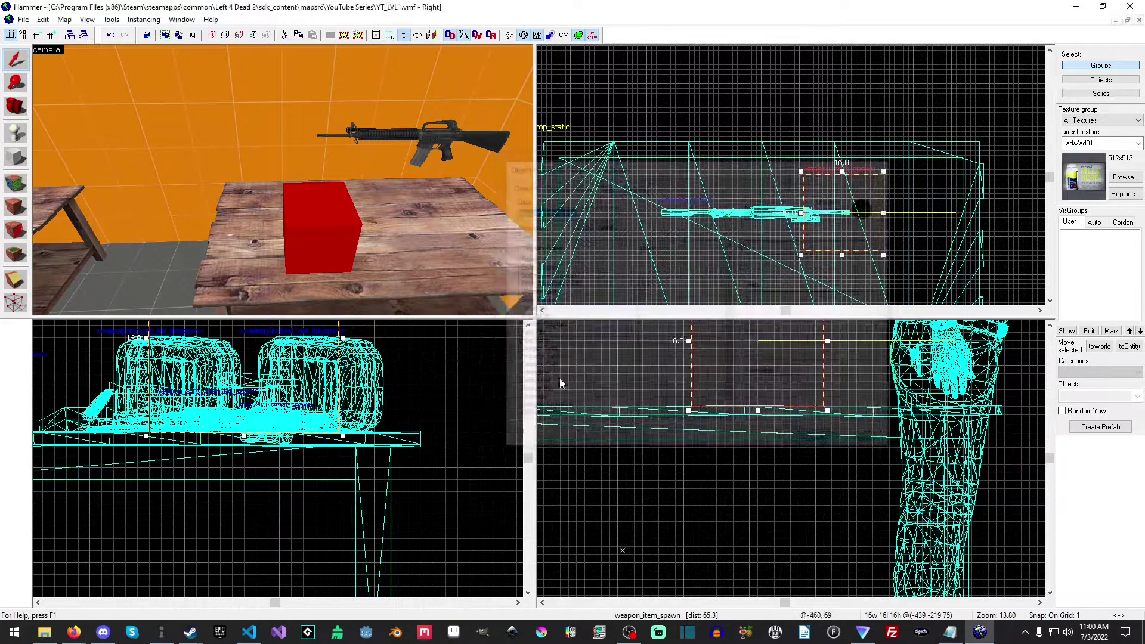
Move the item spawn clear of the rifle, and lay the weapon_spawn flat with Pitch Yaw Roll 0 0 90.
left_click_drag(856, 218, 899, 221)
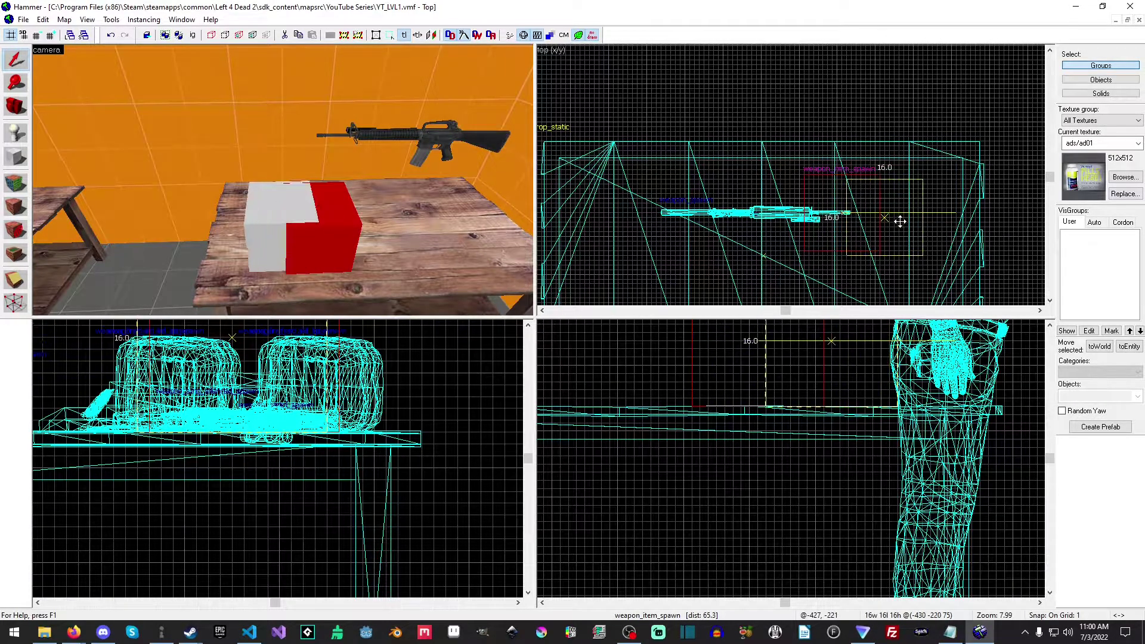
left_click(420, 143)
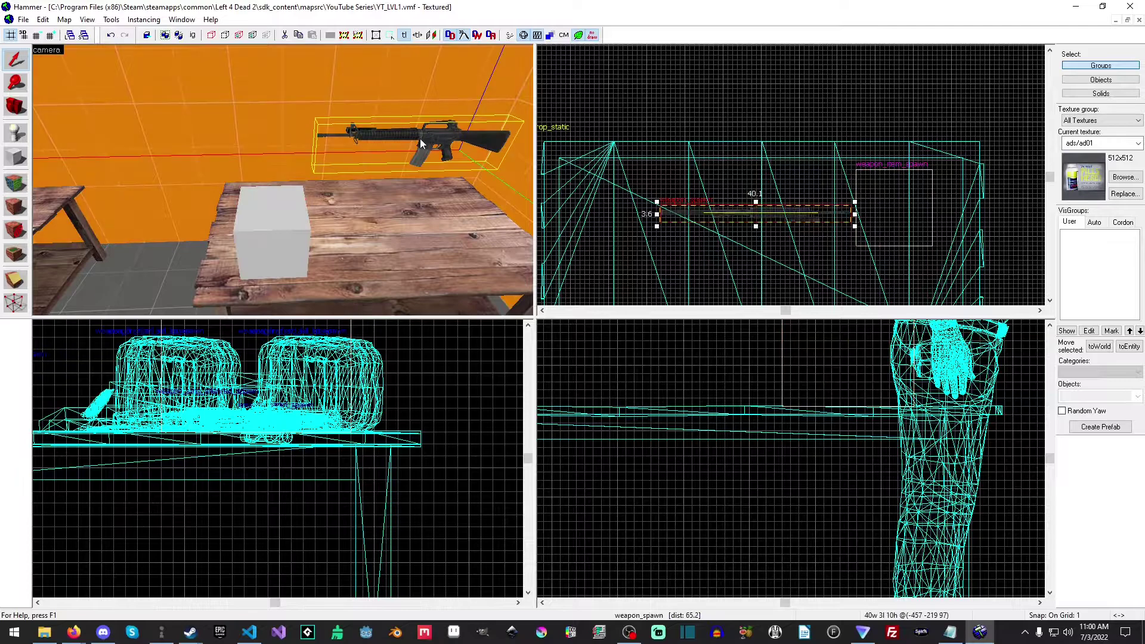
double_click(446, 150)
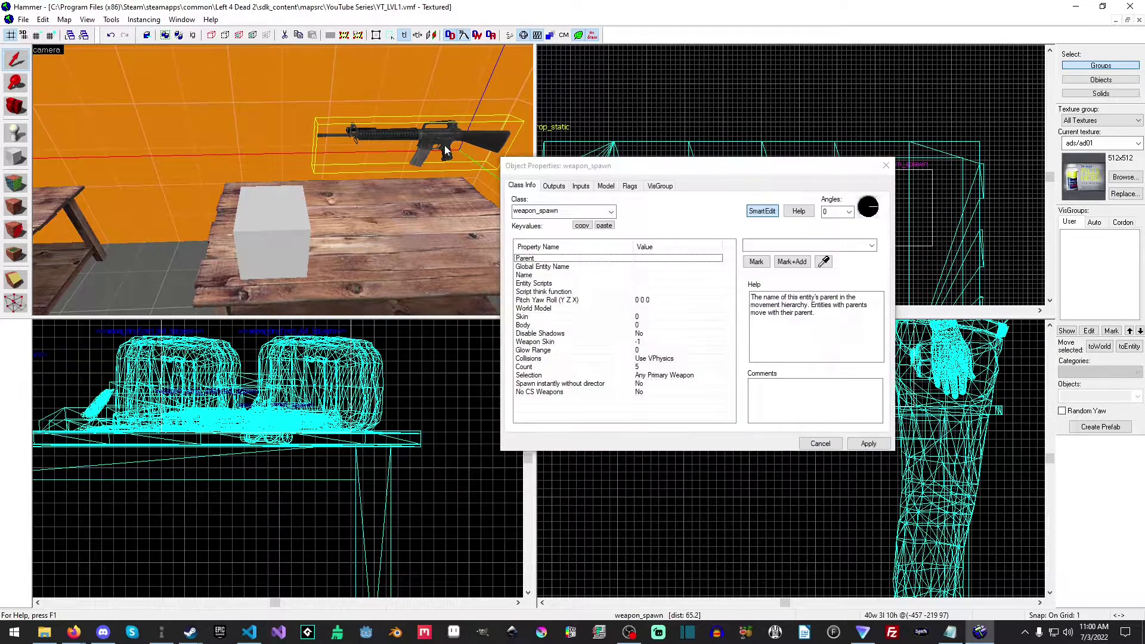
left_click(667, 300)
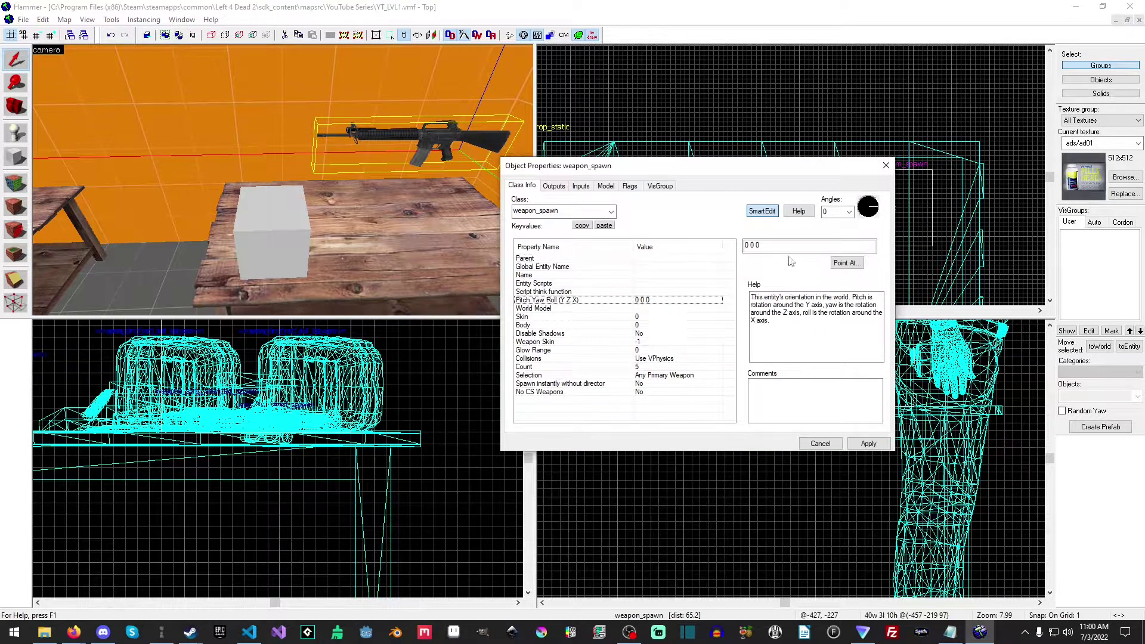
key("BackSpace")
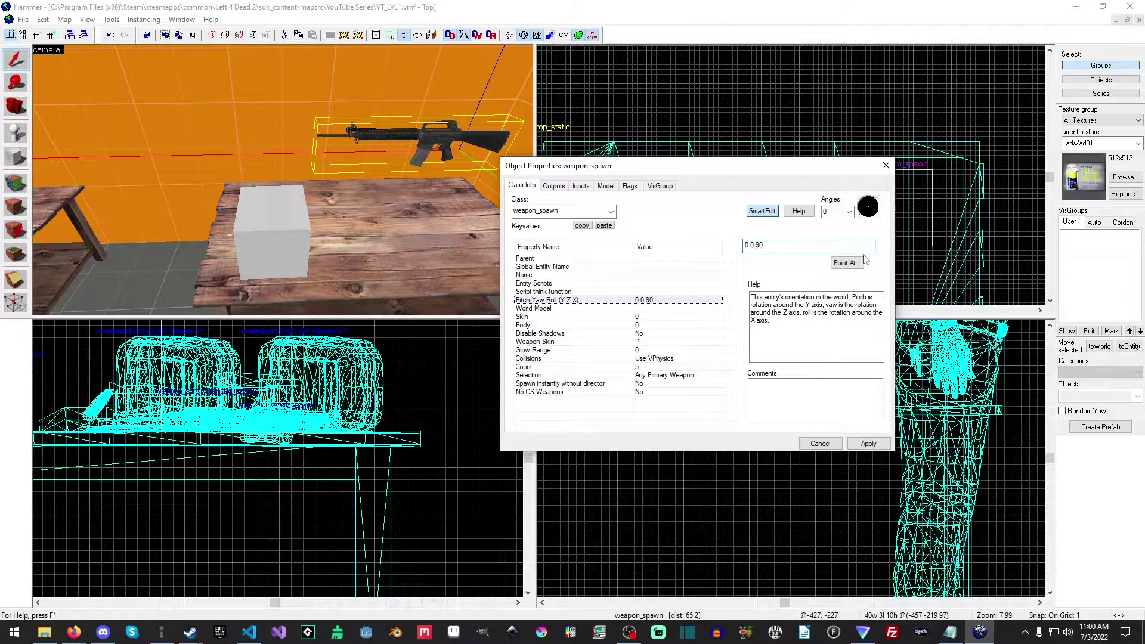
left_click(868, 443)
left_click(819, 443)
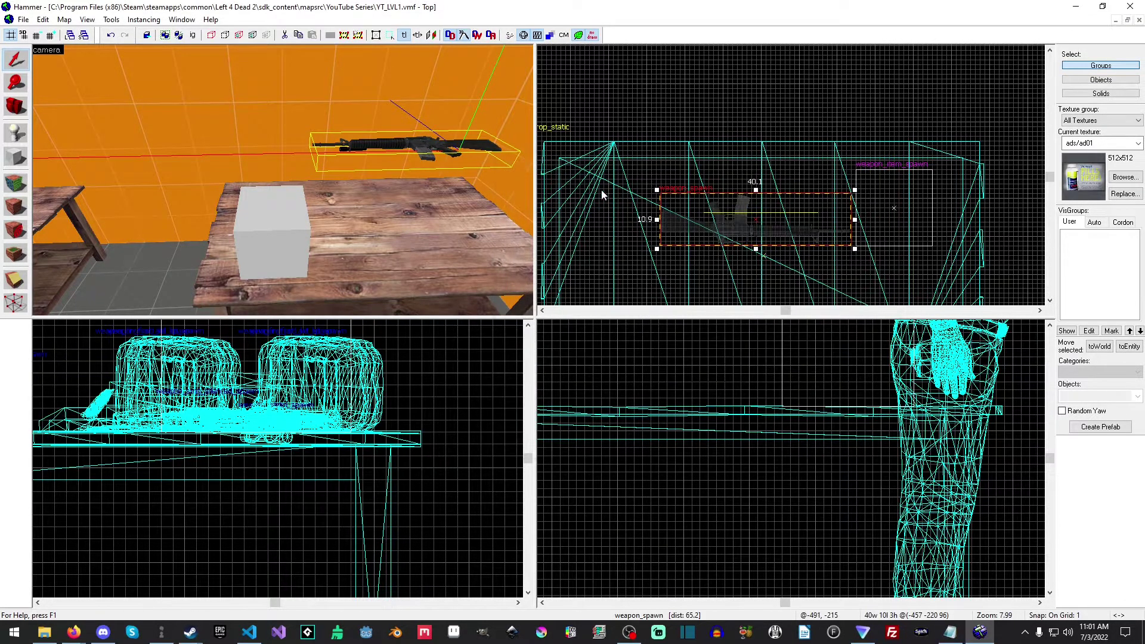
Rotate the weapon_spawn slightly counterclockwise in the top view and lower it onto the tabletop.
left_click_drag(855, 189, 775, 219)
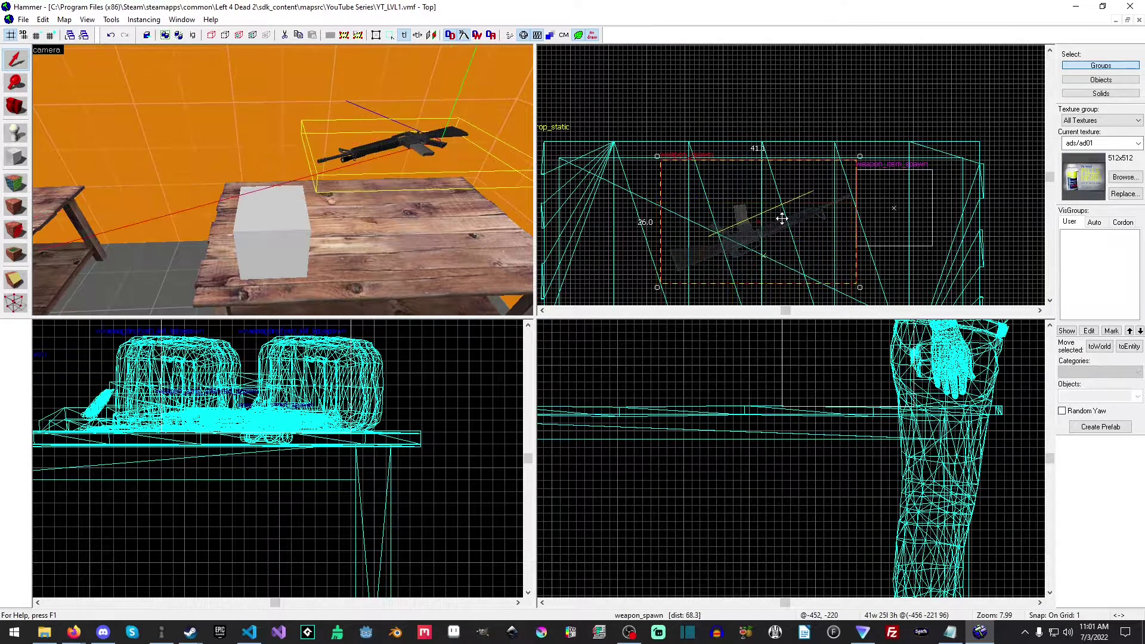
scroll(734, 423, "down", 2)
middle_click_drag(697, 376, 792, 447)
left_click_drag(749, 377, 752, 479)
scroll(762, 513, "up", 8)
left_click_drag(775, 414, 779, 426)
scroll(779, 425, "down", 4)
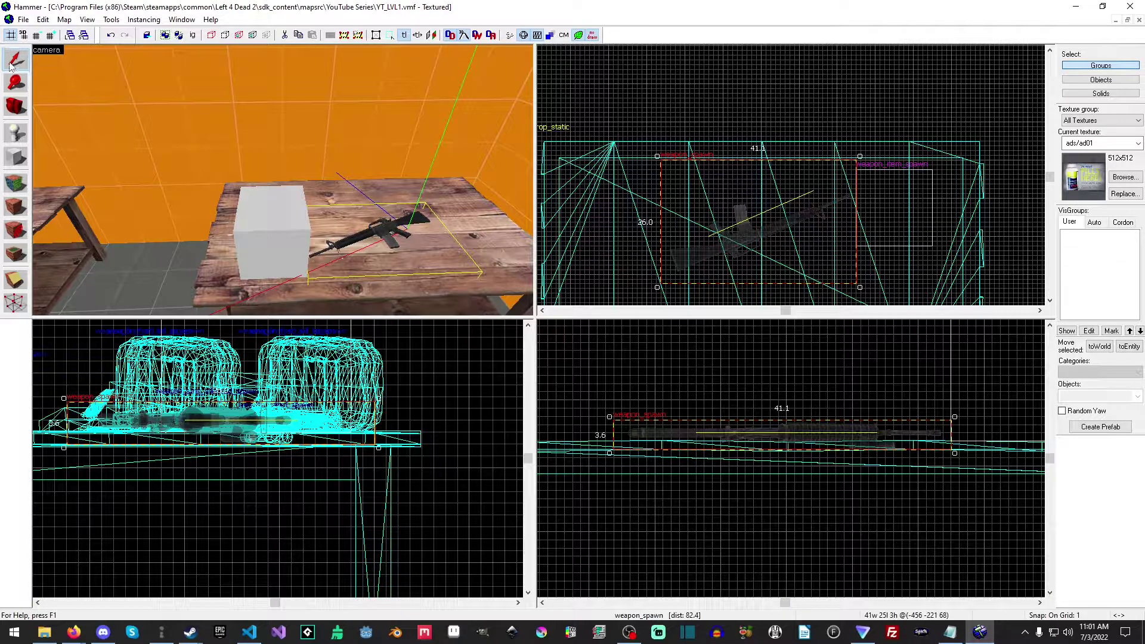
Place a weapon_melee_spawn entity above the free end of the table beside the rifle, and switch back to selecting.
left_click(16, 133)
left_click(1137, 395)
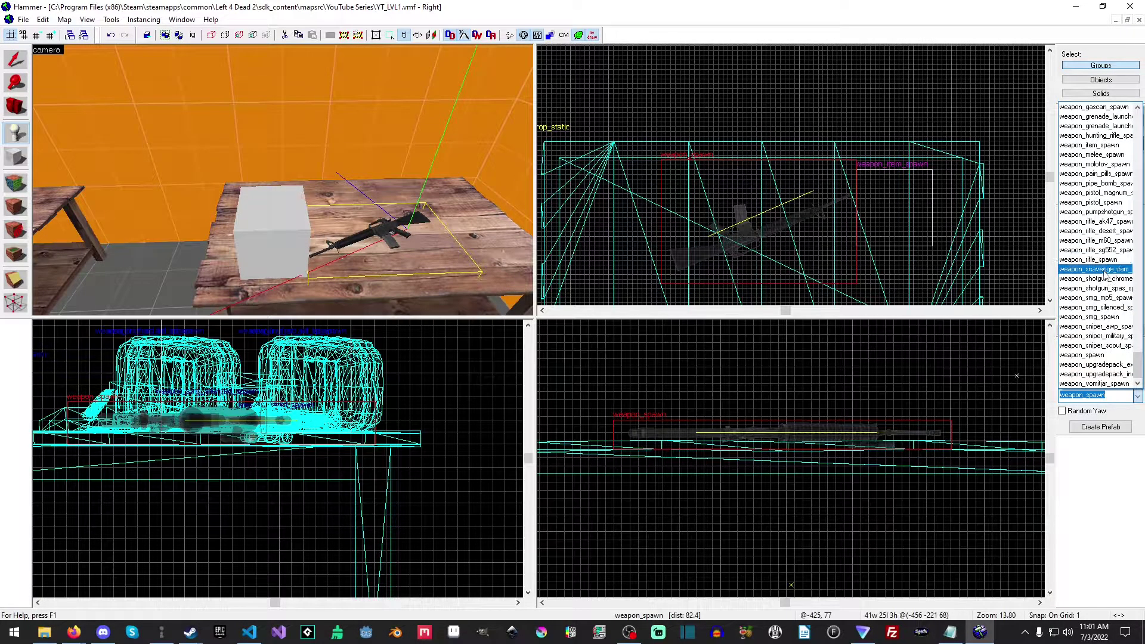
left_click(1102, 154)
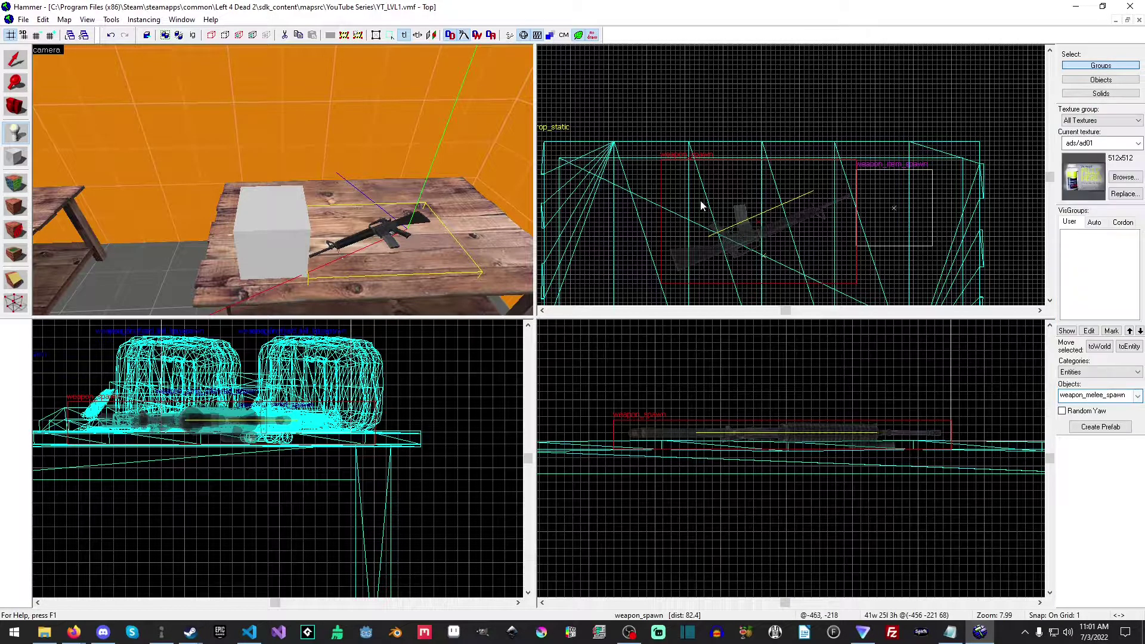
middle_click_drag(632, 156, 732, 118)
left_click(704, 170)
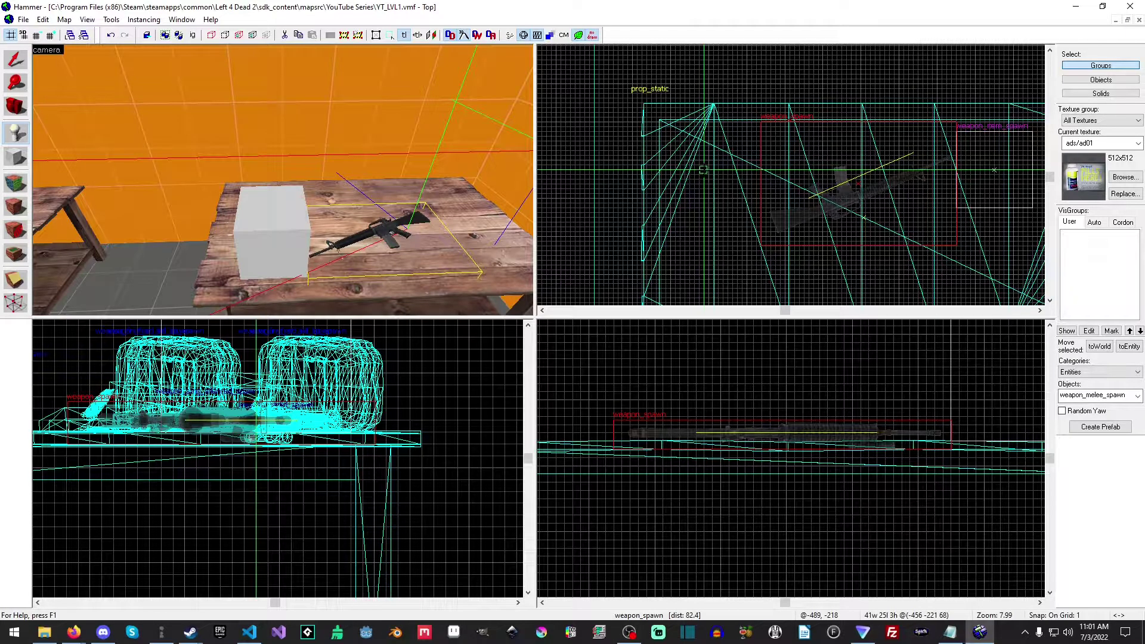
key("Return")
key("z")
key("s")
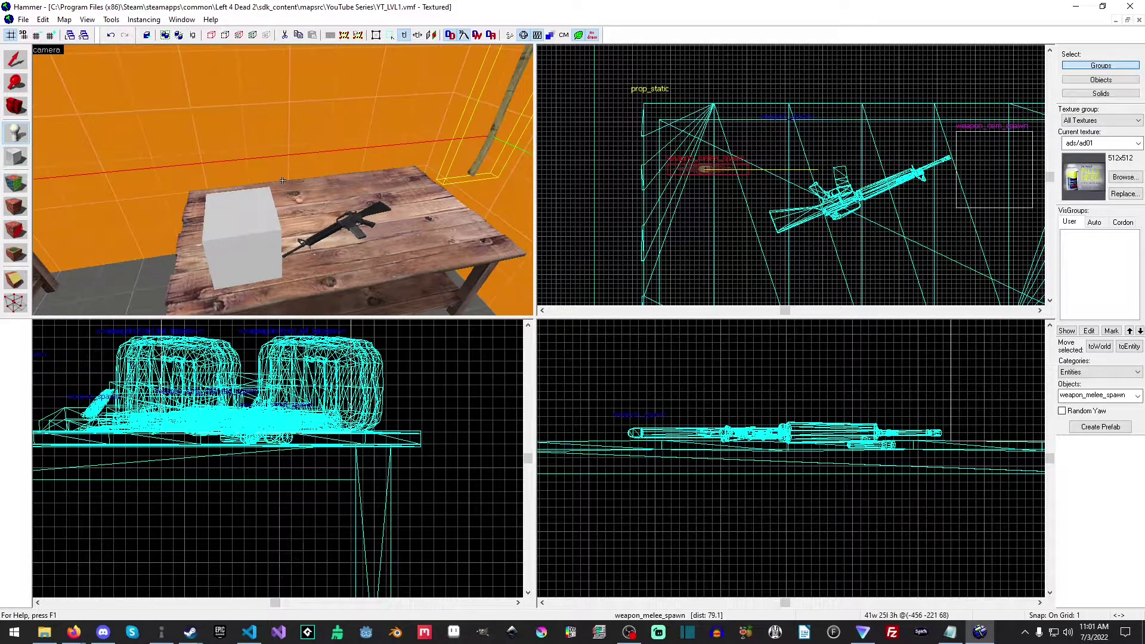
scroll(282, 180, "up", 5)
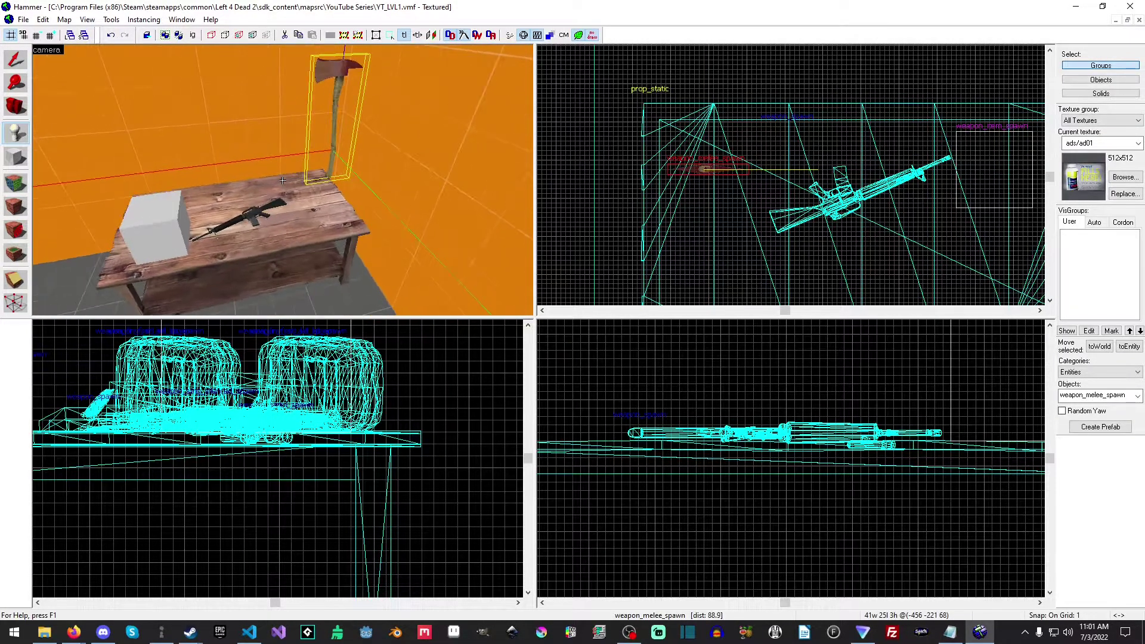
key("shift+s")
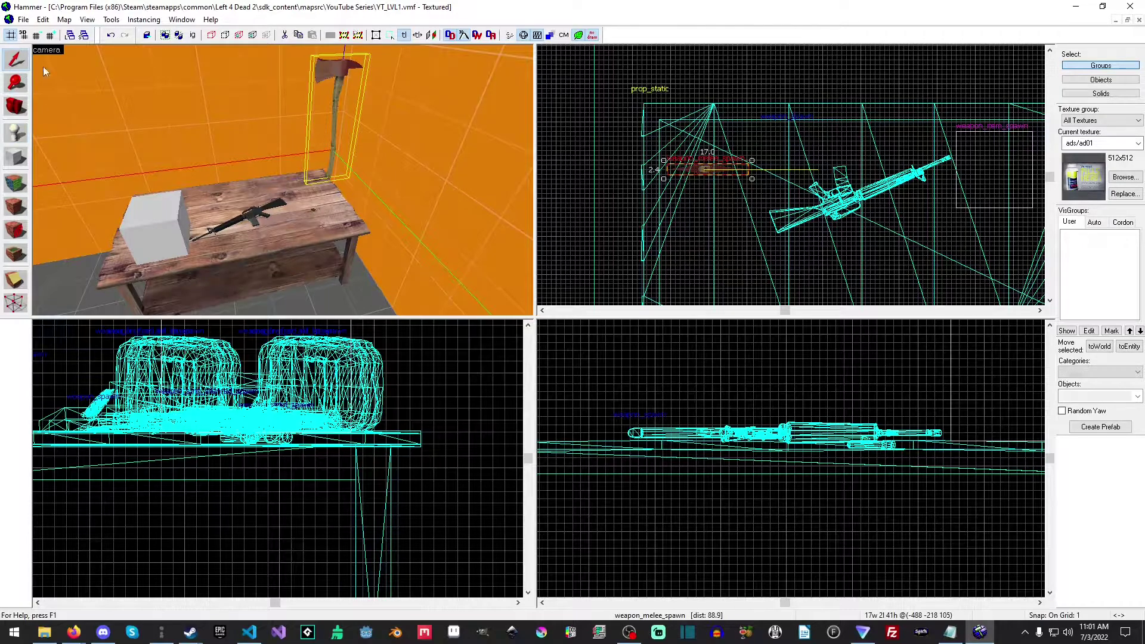
Set the weapon_melee_spawn's Pitch Yaw Roll to 0 0 90 and apply it.
right_click(703, 169)
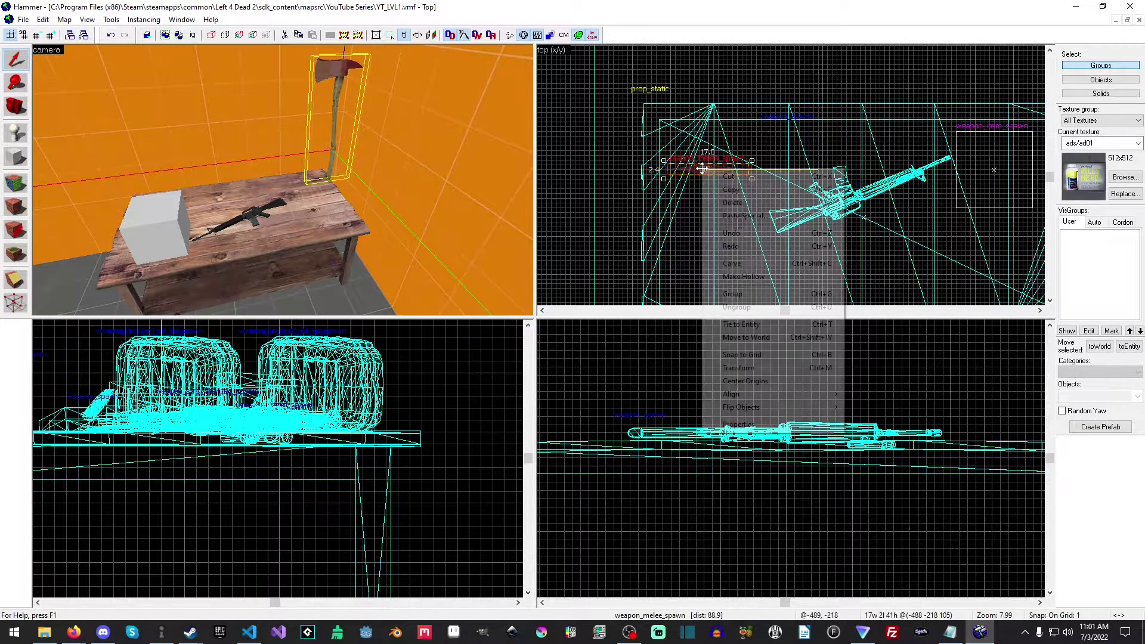
left_click(745, 427)
left_click(774, 243)
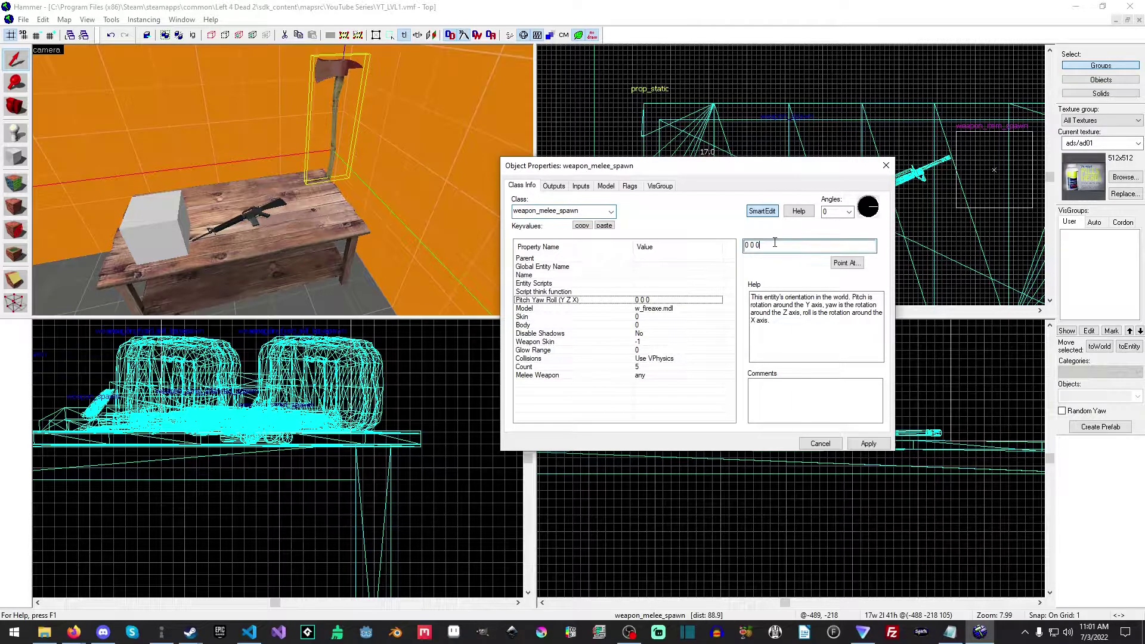
key("BackSpace")
type("90")
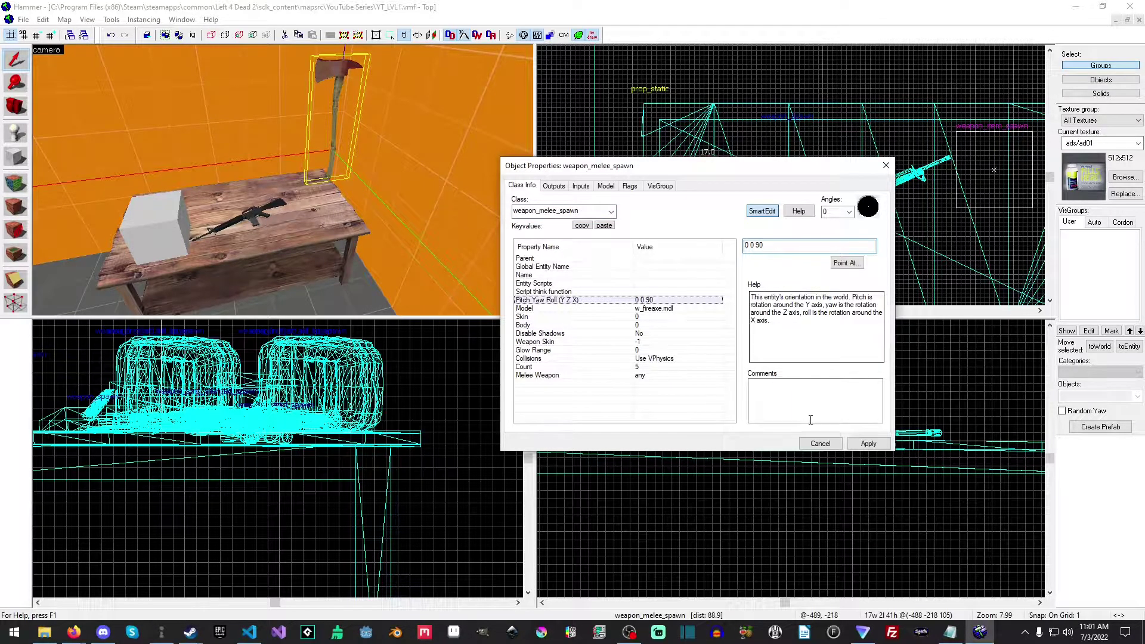
left_click(868, 444)
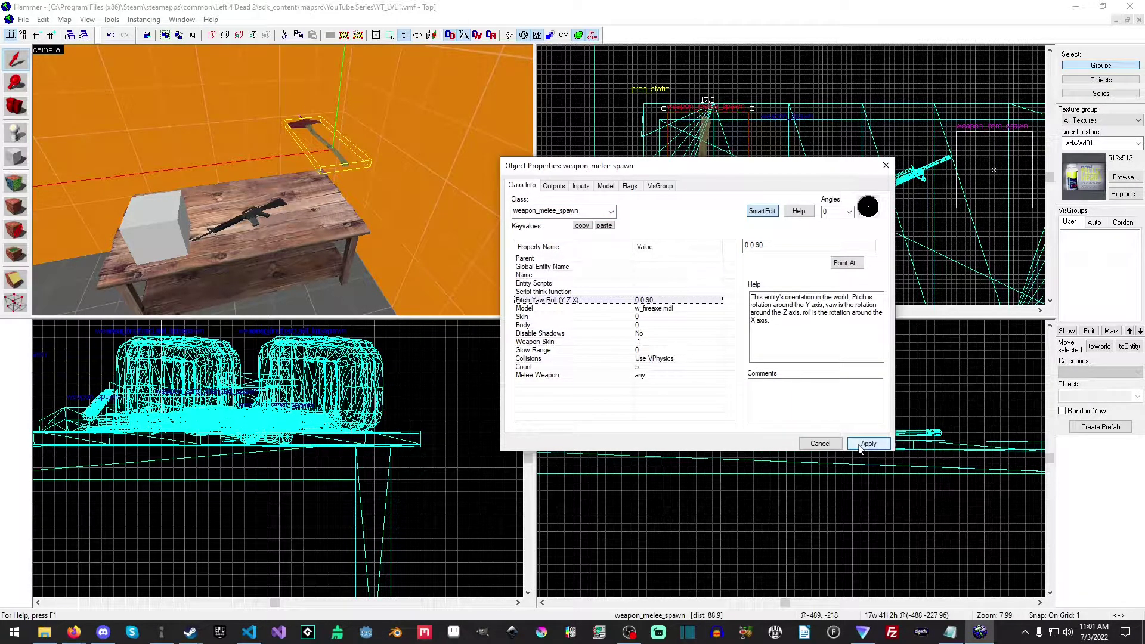
Set the melee spawn's Melee Weapon value to shovel, apply the change, and close the properties.
left_click(689, 308)
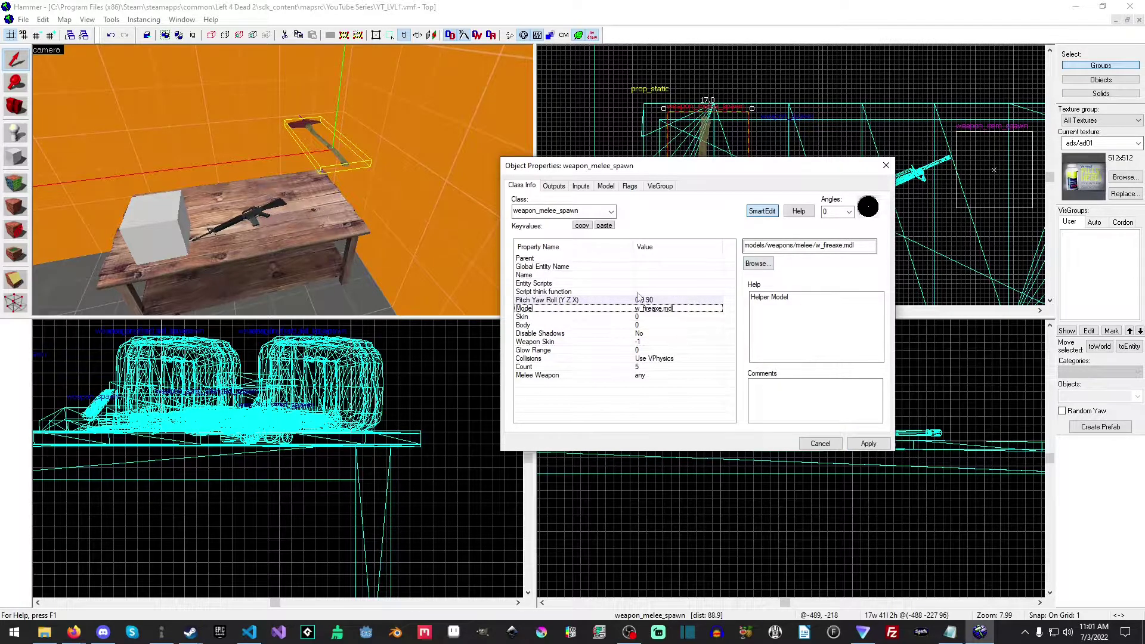
left_click(602, 379)
left_click(554, 376)
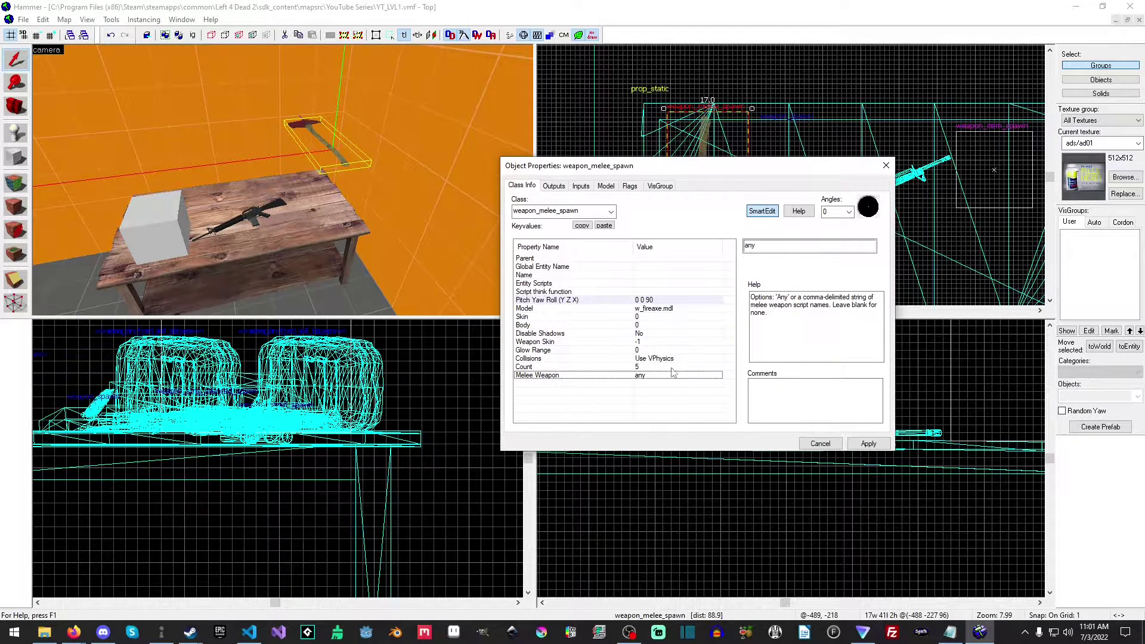
left_click(772, 245)
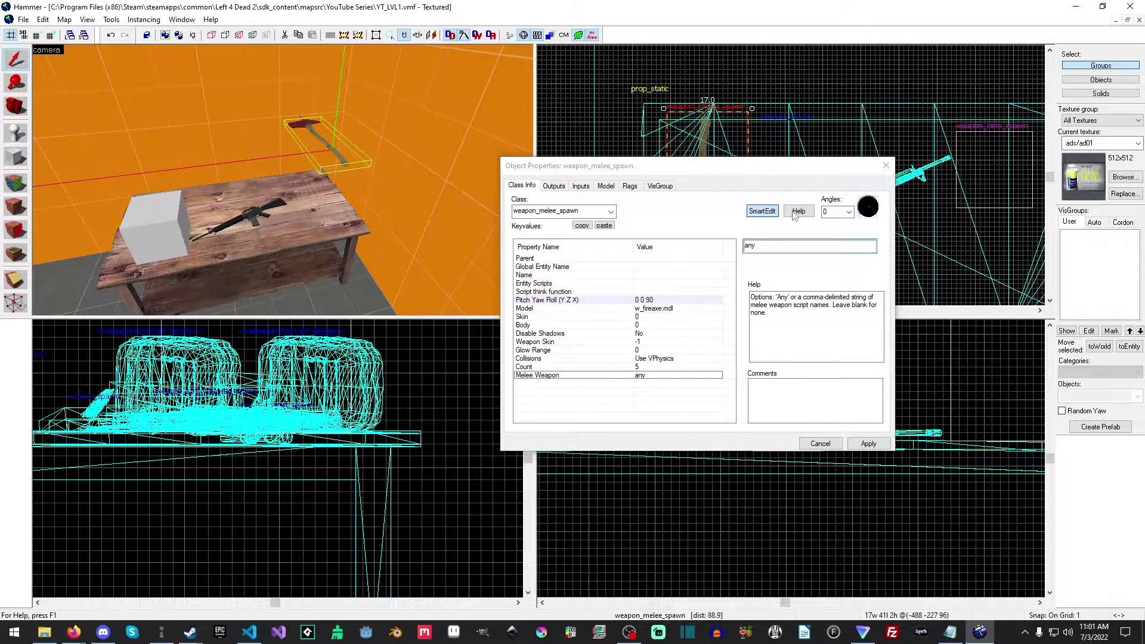
left_click_drag(772, 244, 734, 249)
type("shovel")
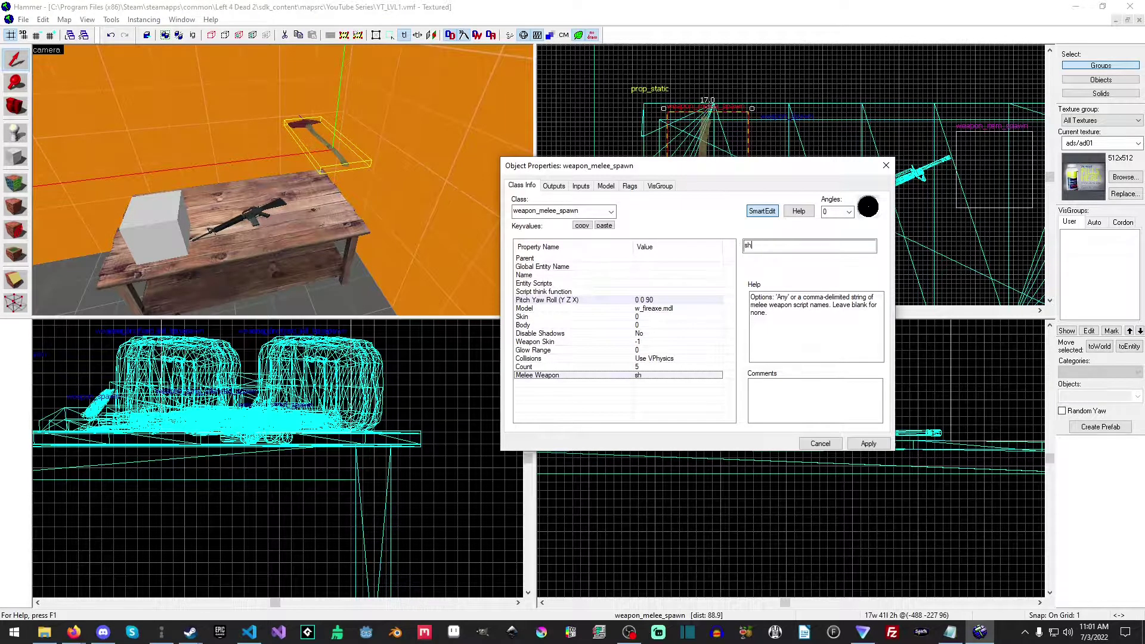
left_click(868, 443)
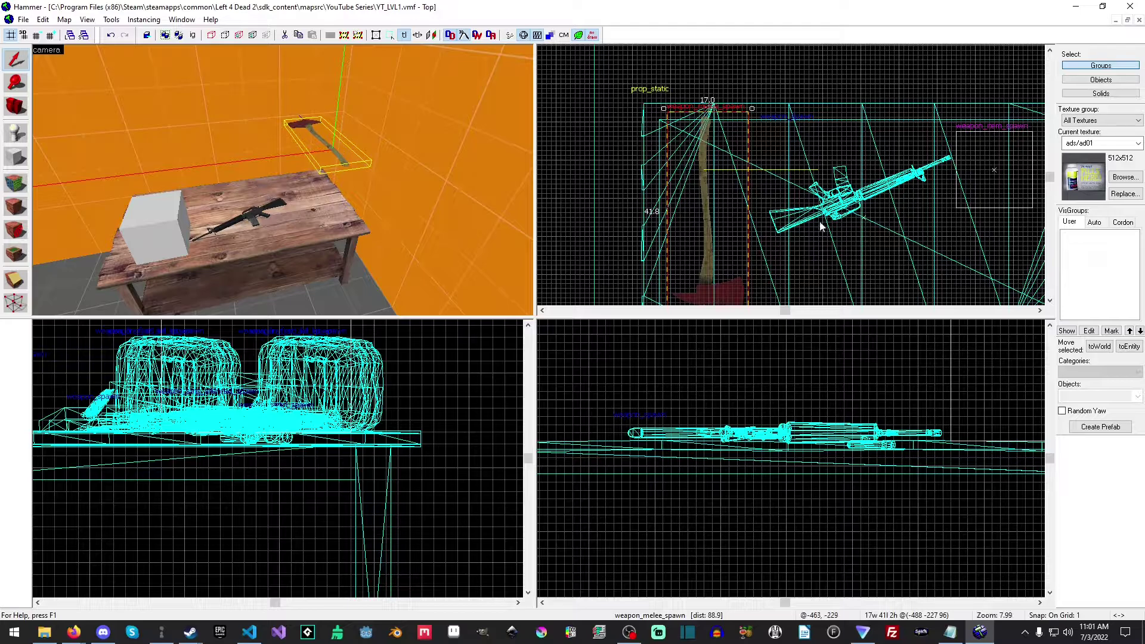
Lower the melee spawn onto the tabletop in the side view and deselect it.
scroll(701, 407, "down", 3)
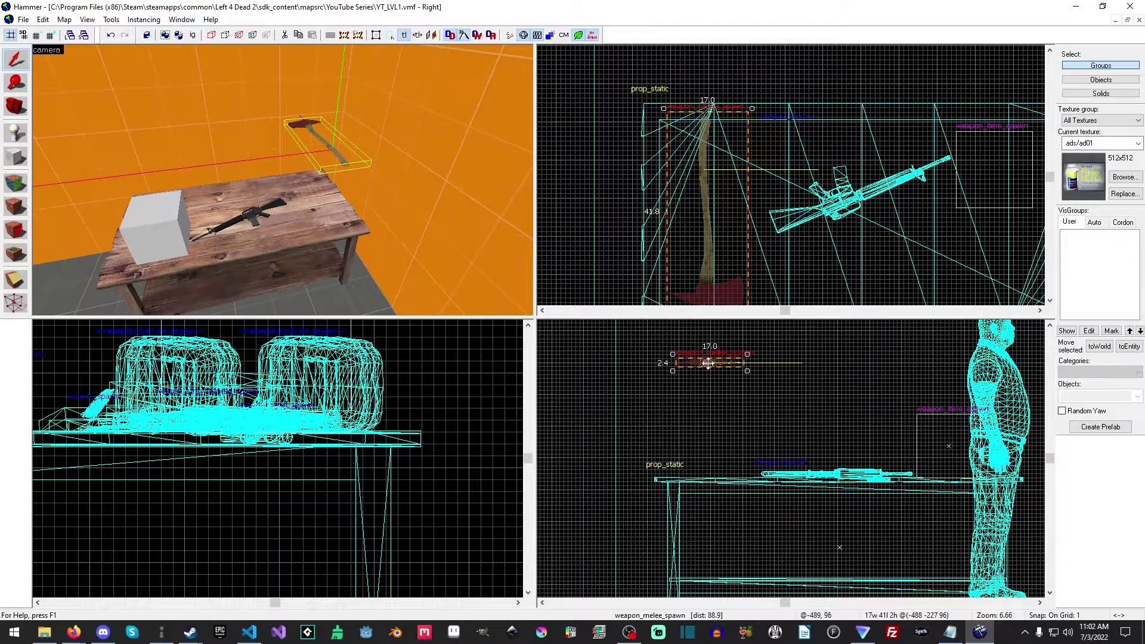
left_click_drag(708, 363, 708, 474)
left_click(766, 435)
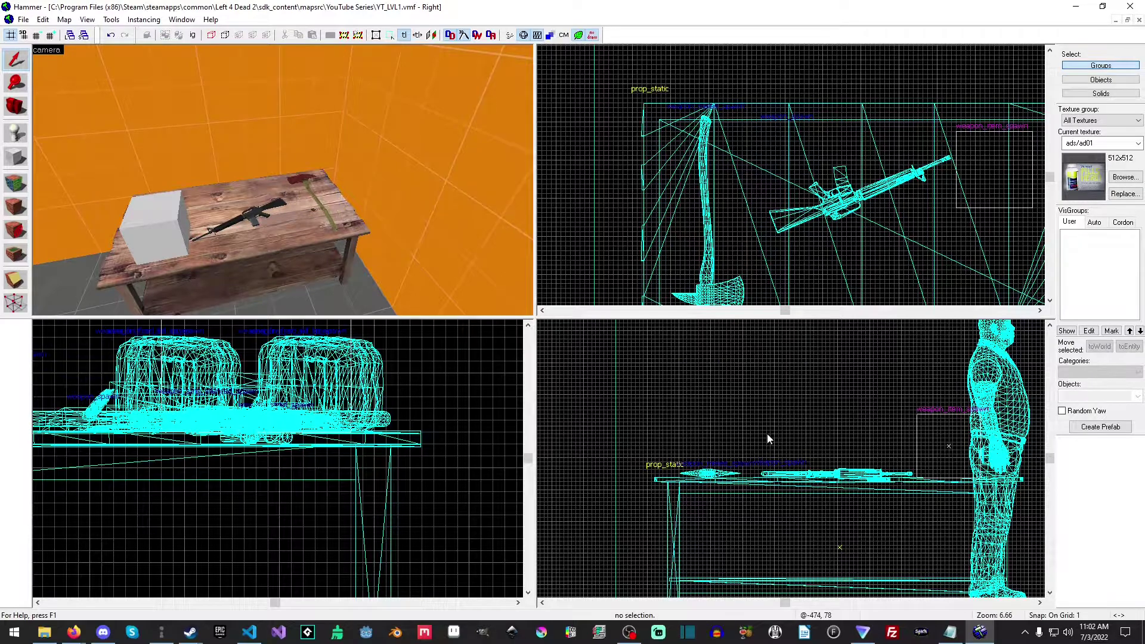
Compile the map with Normal BSP, VIS and RAD and launch it in the game.
left_click(23, 20)
left_click(23, 19)
left_click(23, 19)
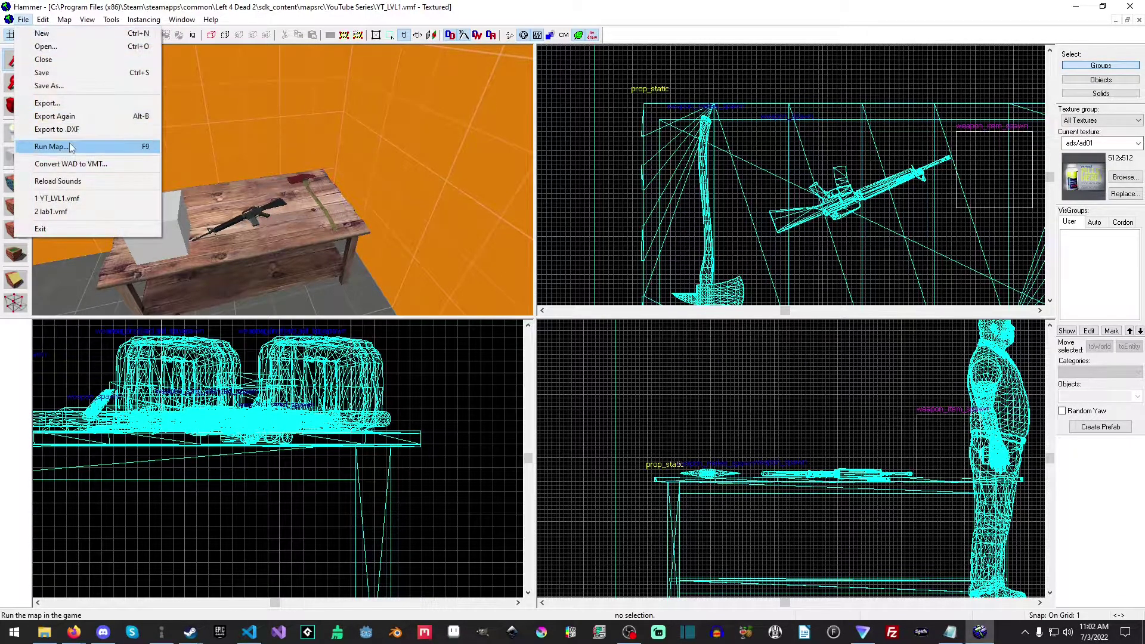
left_click(70, 148)
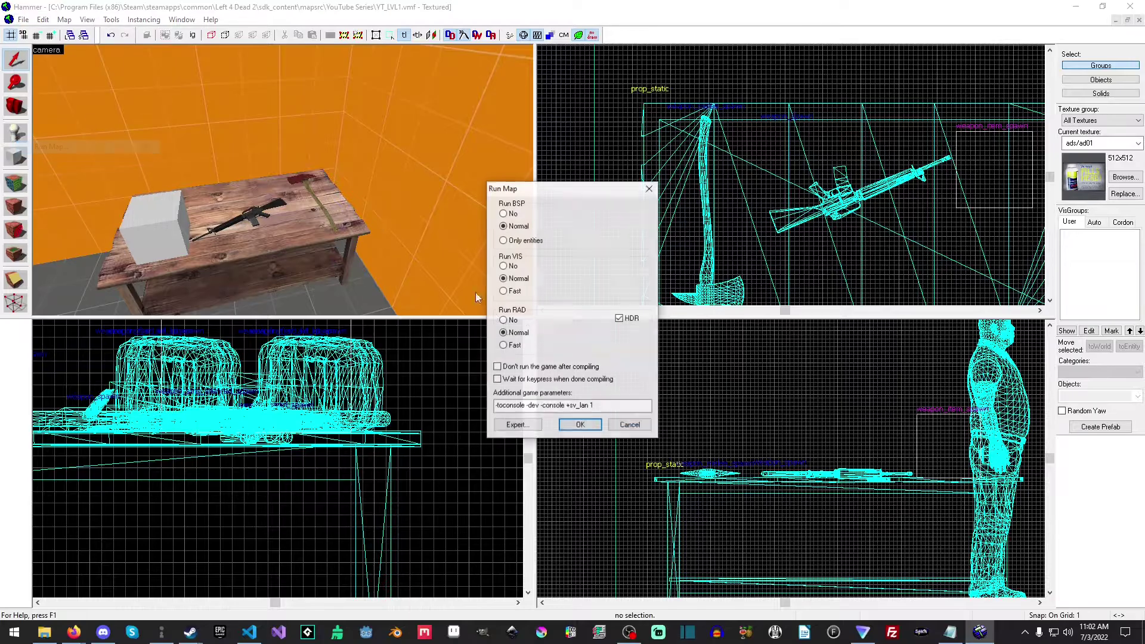
left_click(580, 426)
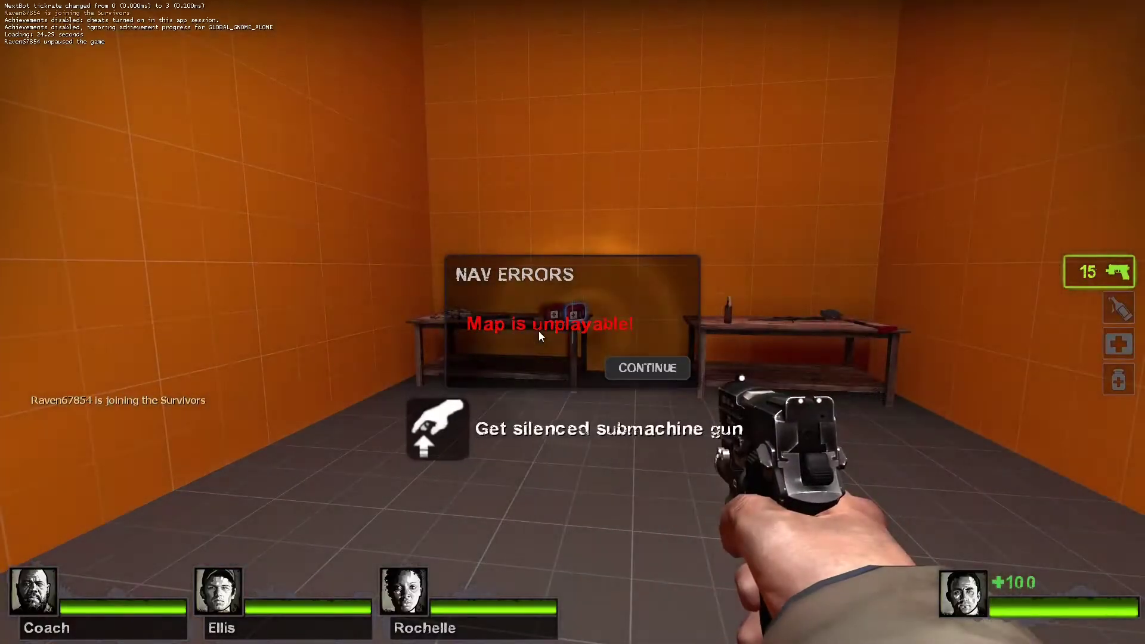
Dismiss the nav errors notice and test picking up the silenced submachine gun and the pistol from the first table.
left_click(643, 368)
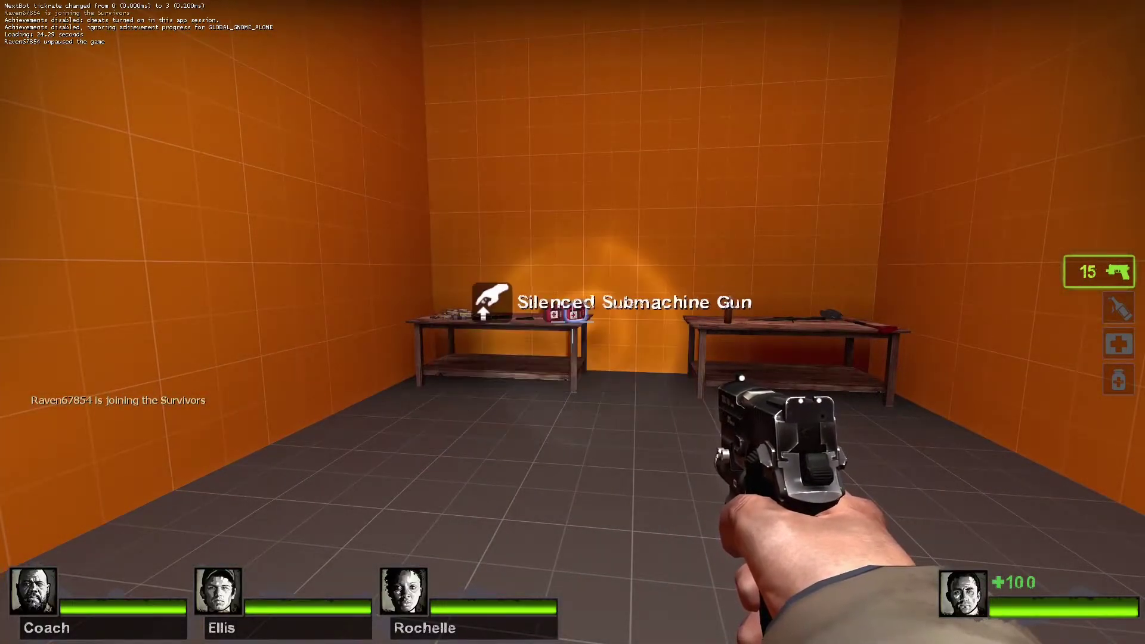
key("w")
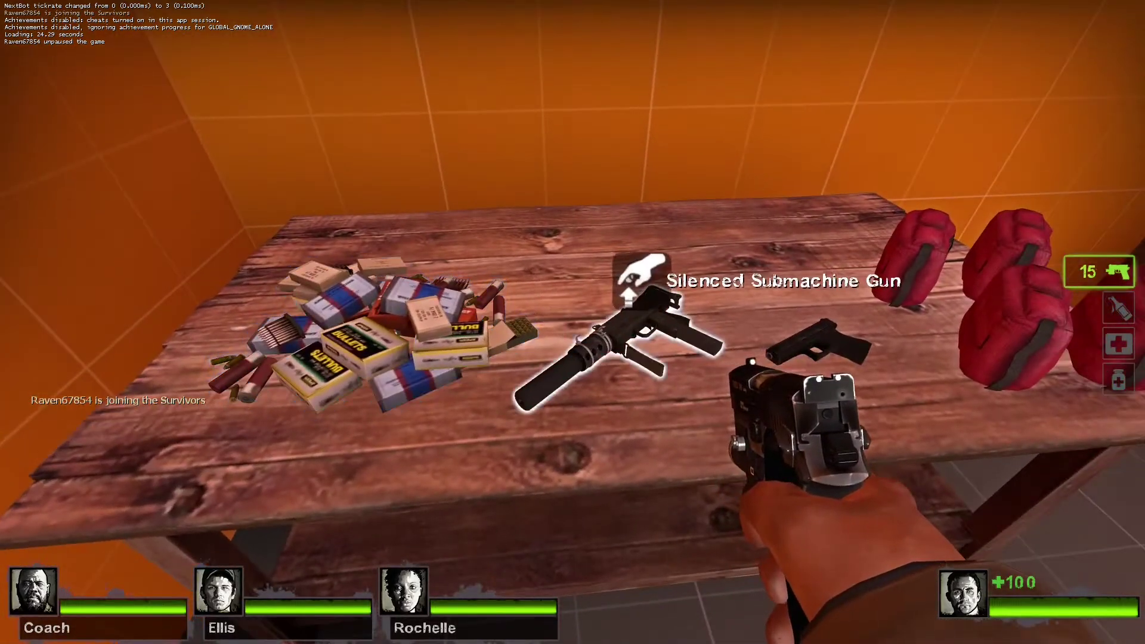
key("e")
key("e")
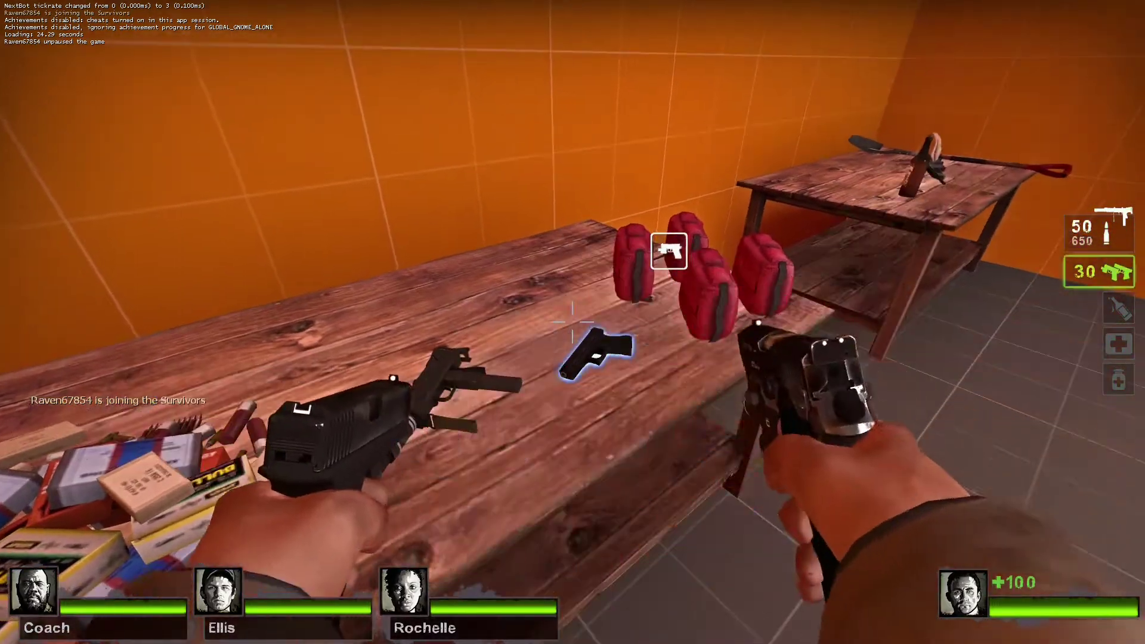
Test picking up a first aid kit, then the molotov and scoped rifle from the second table.
key("d")
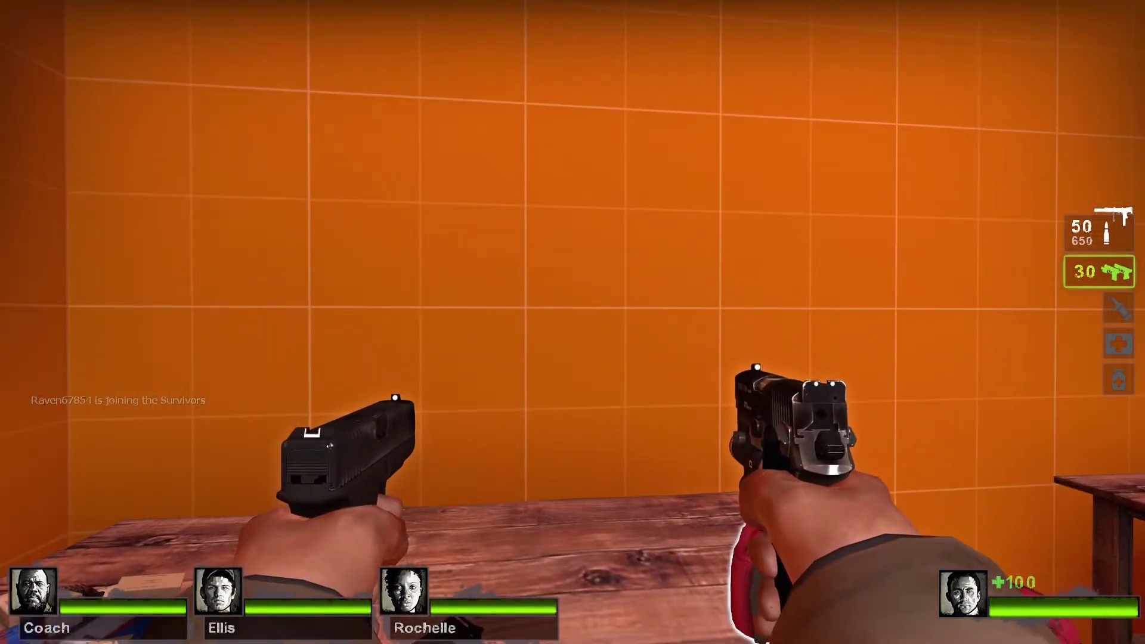
key("e")
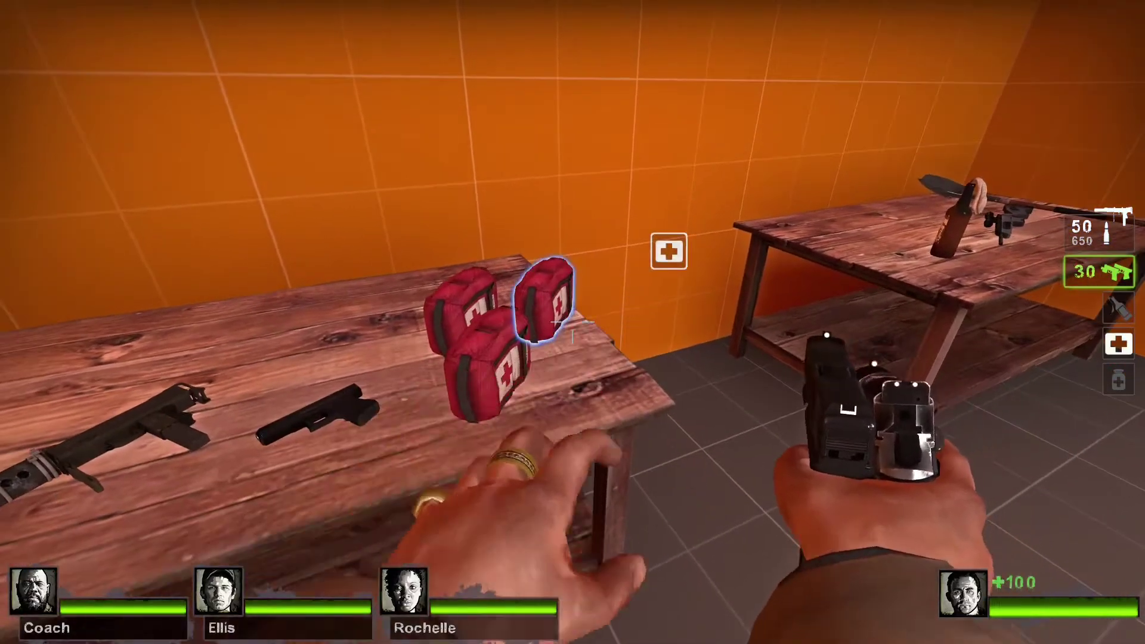
key("w")
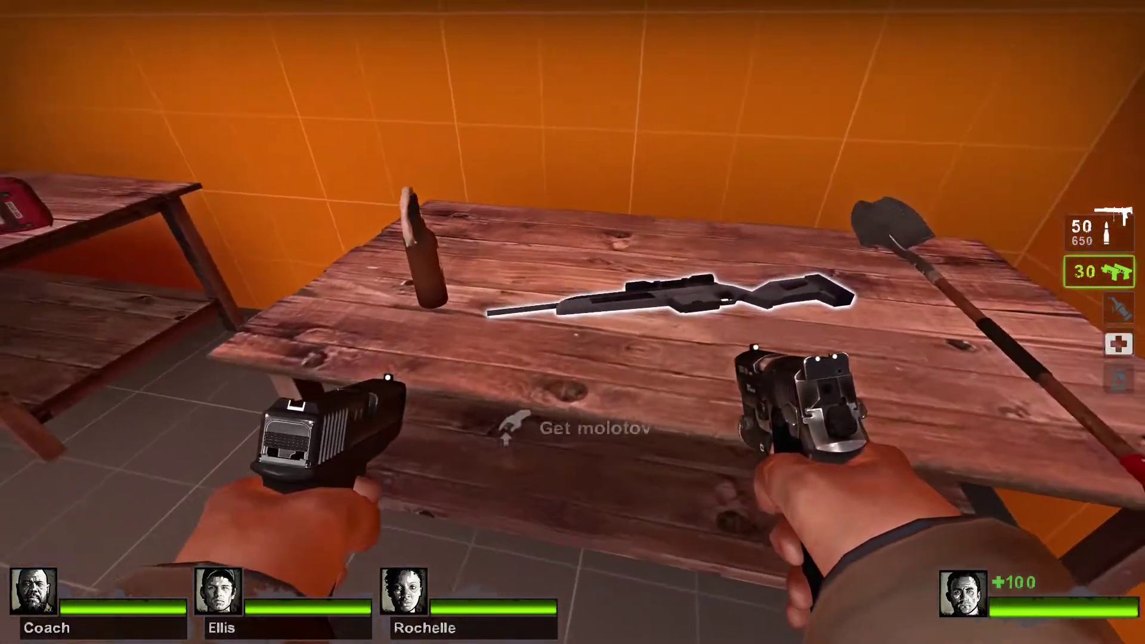
right_click(573, 322)
key("e")
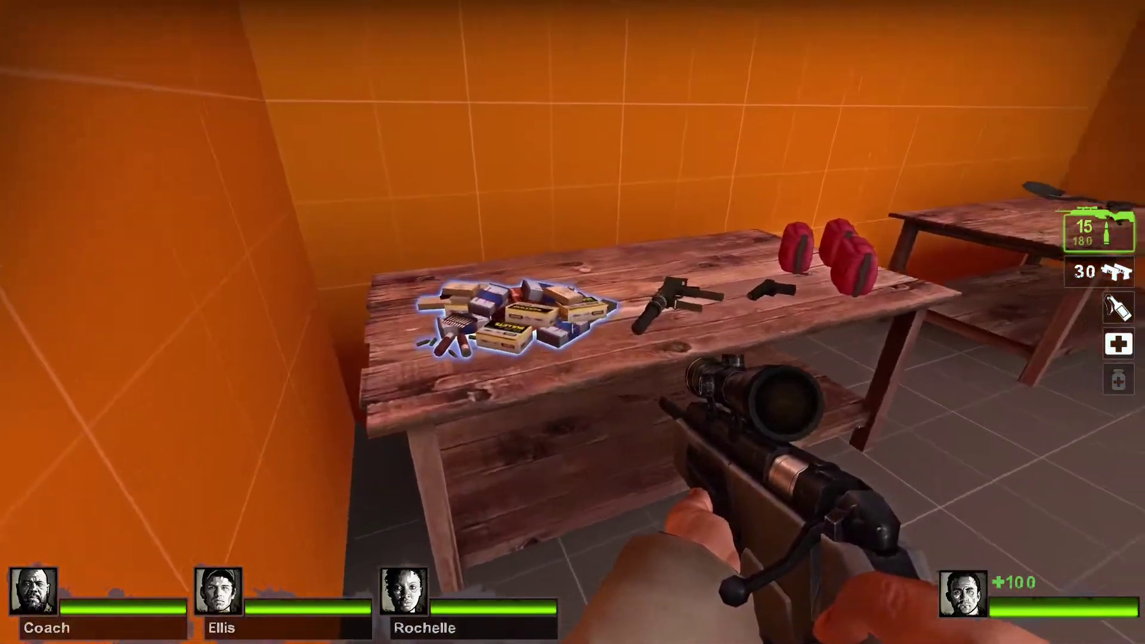
Test swapping the scoped rifle for the silenced submachine gun on the first table.
key("e")
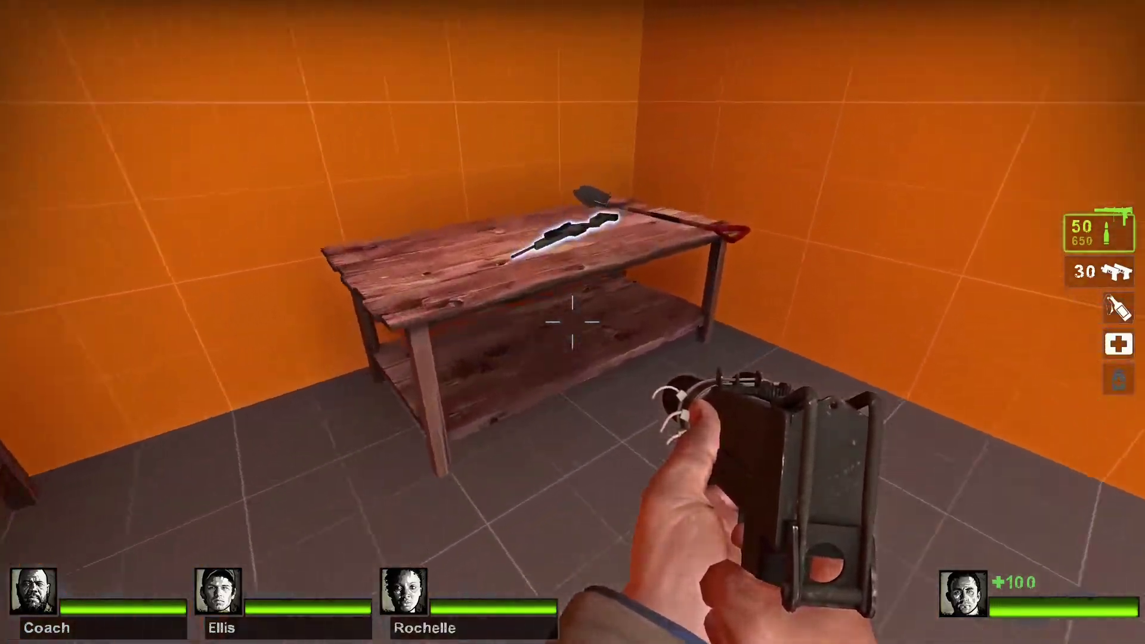
key("e")
Test the melee spawn by picking up the shovel from the second table and swinging it at a teammate.
key("e")
key("2")
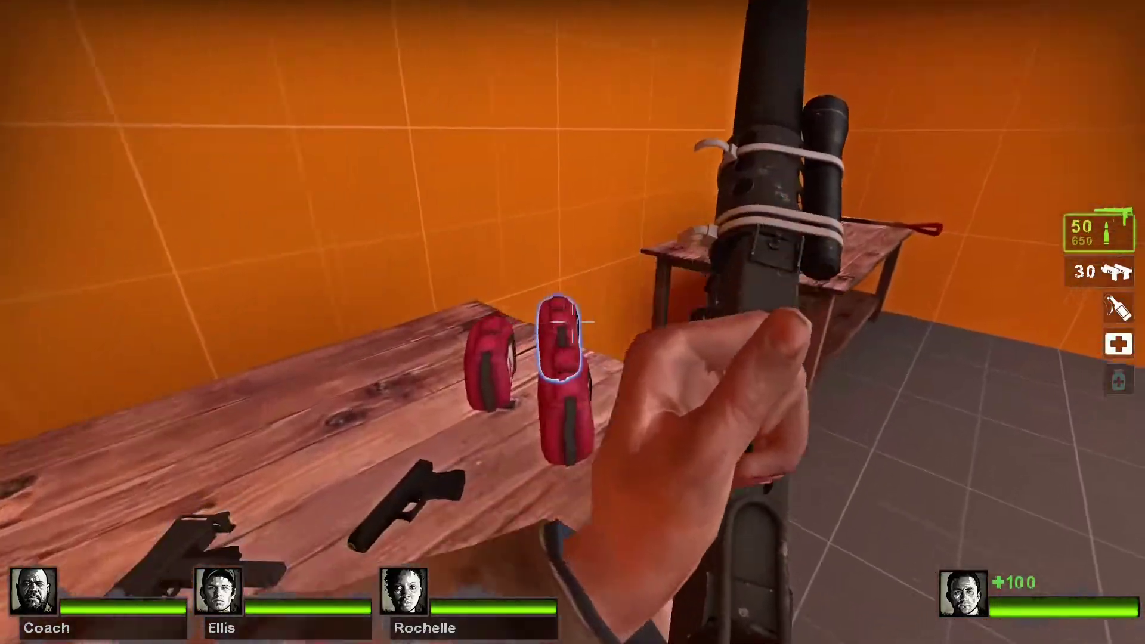
key("e")
key("s")
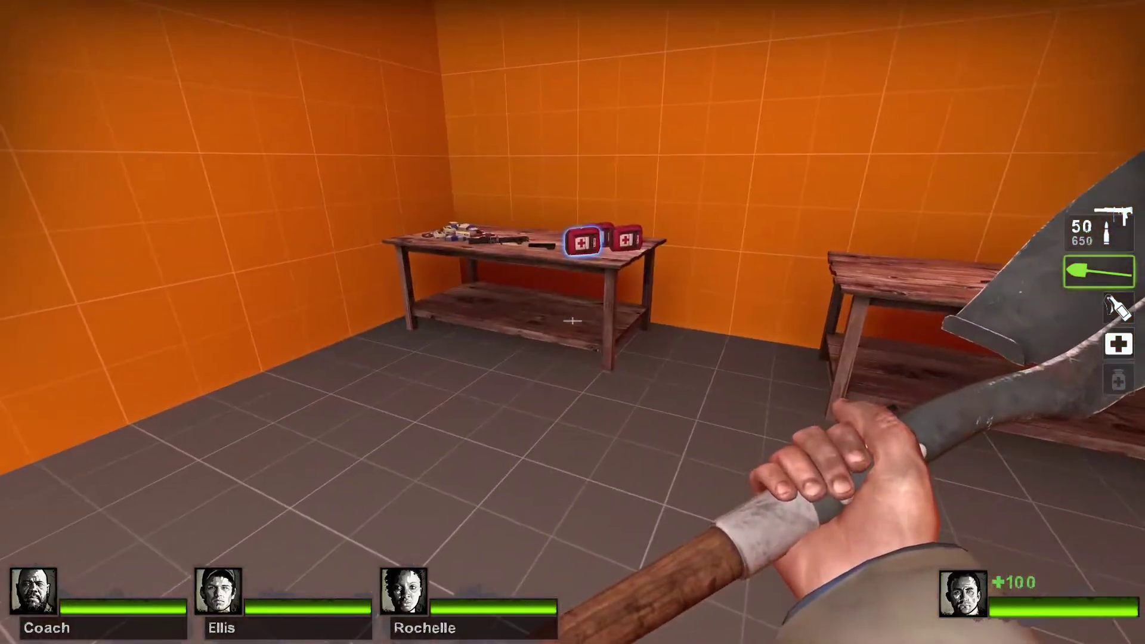
left_click(572, 321)
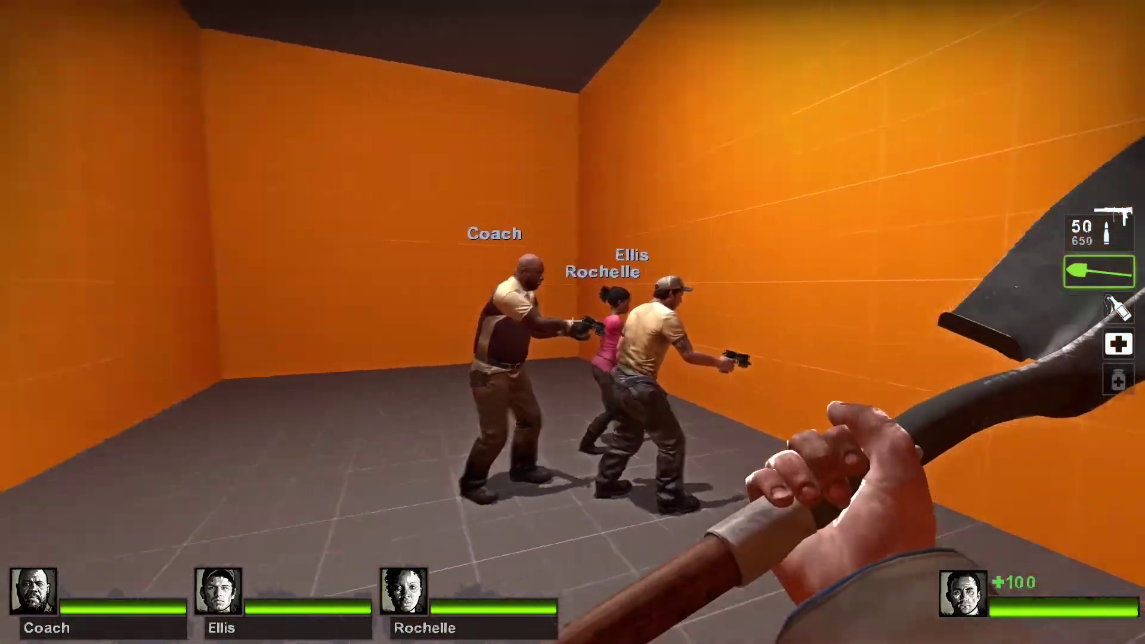
key("w")
left_click(573, 321)
left_click(573, 322)
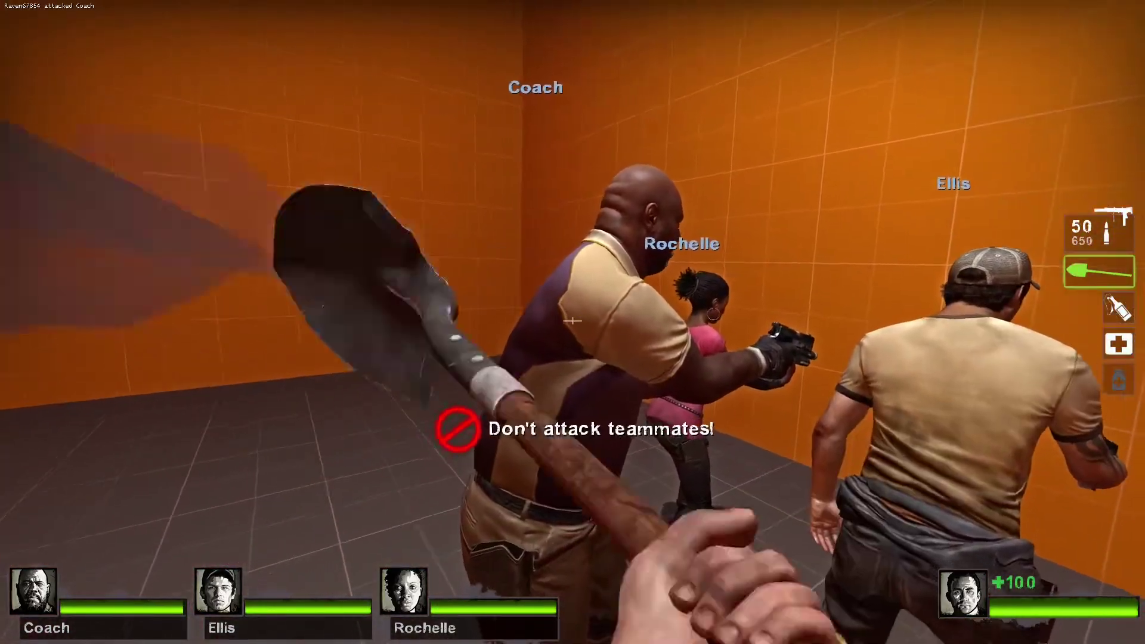
Test swapping the shovel for the pistols at the first table.
key("w")
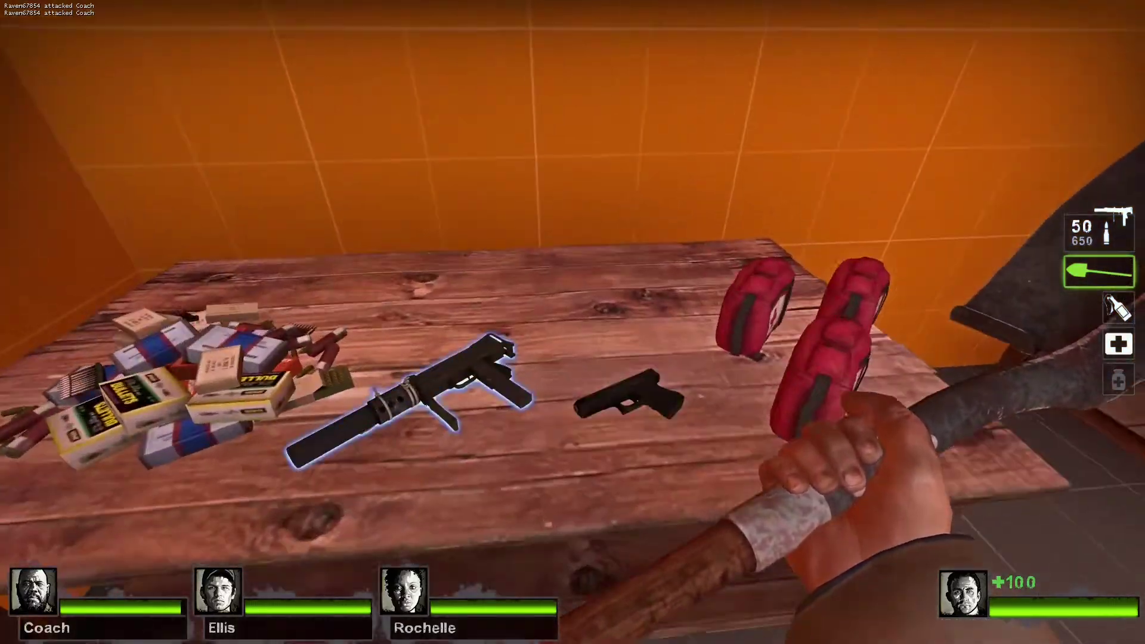
key("e")
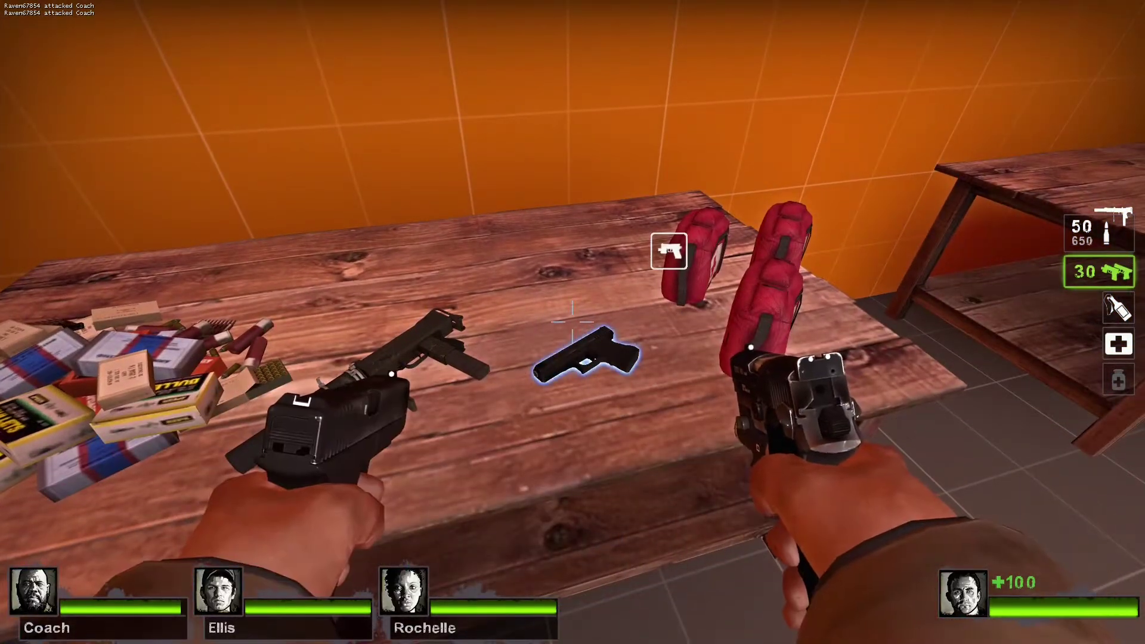
key("w")
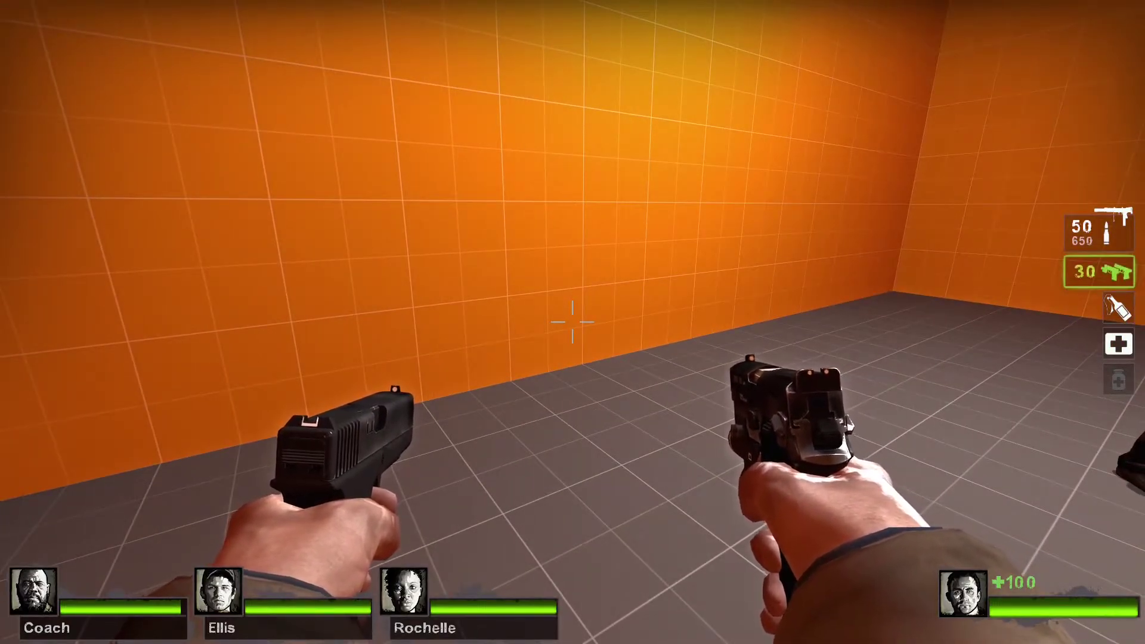
key("w")
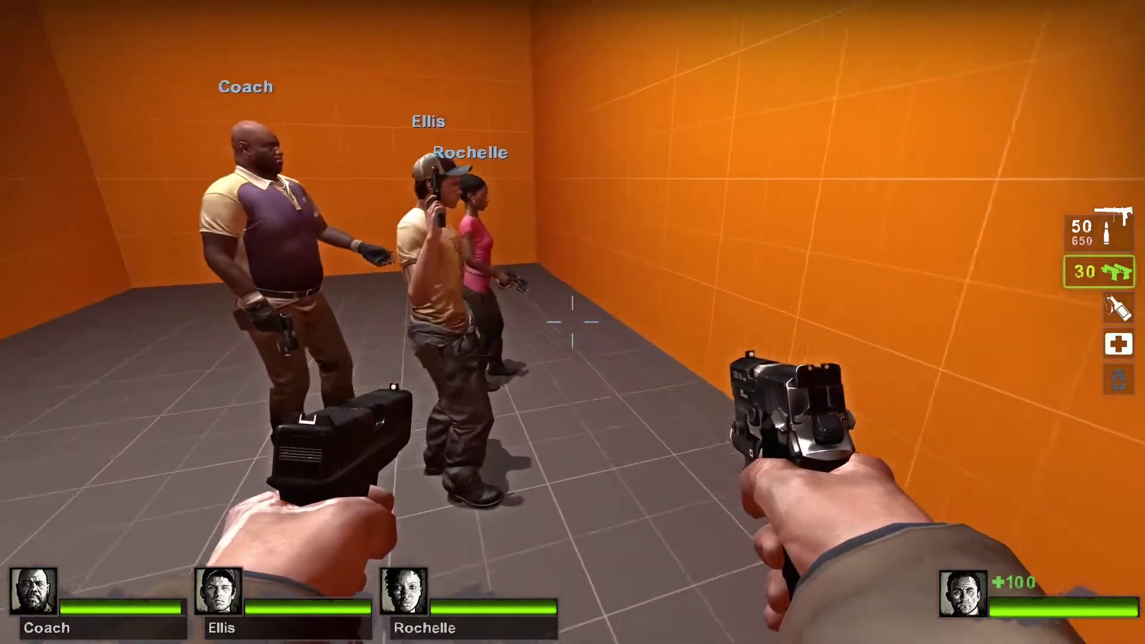
key("w")
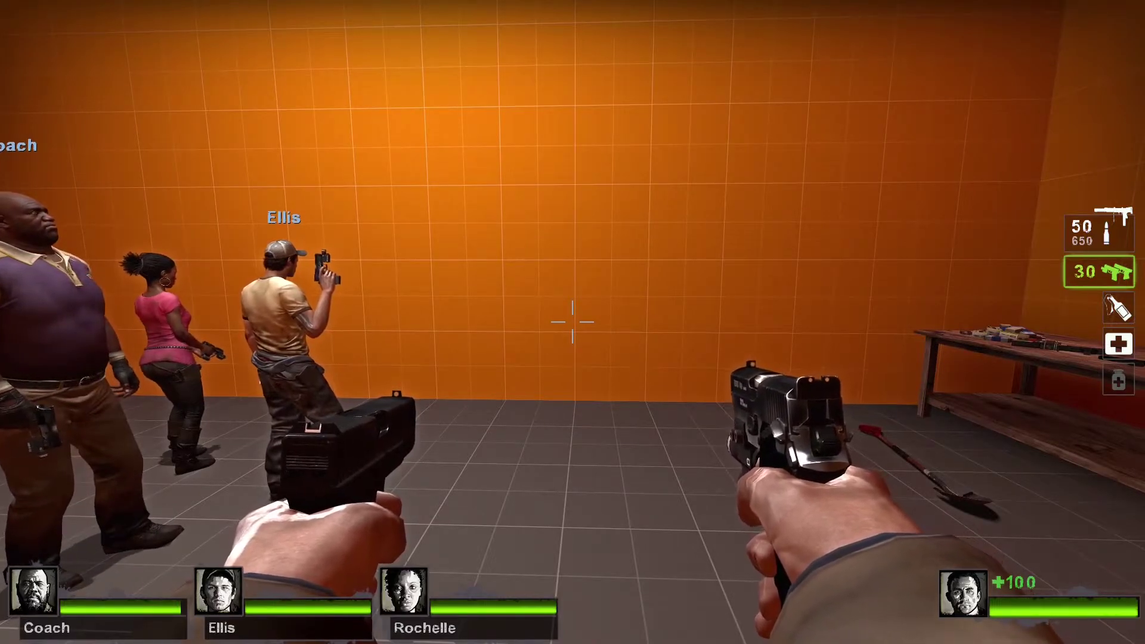
key("w")
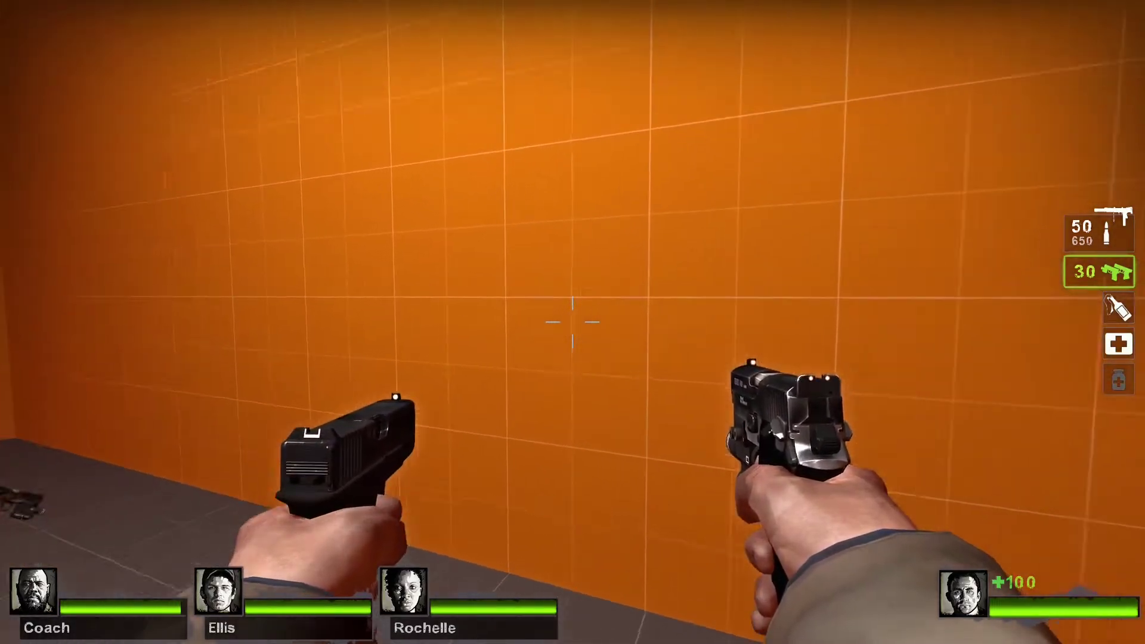
key("s")
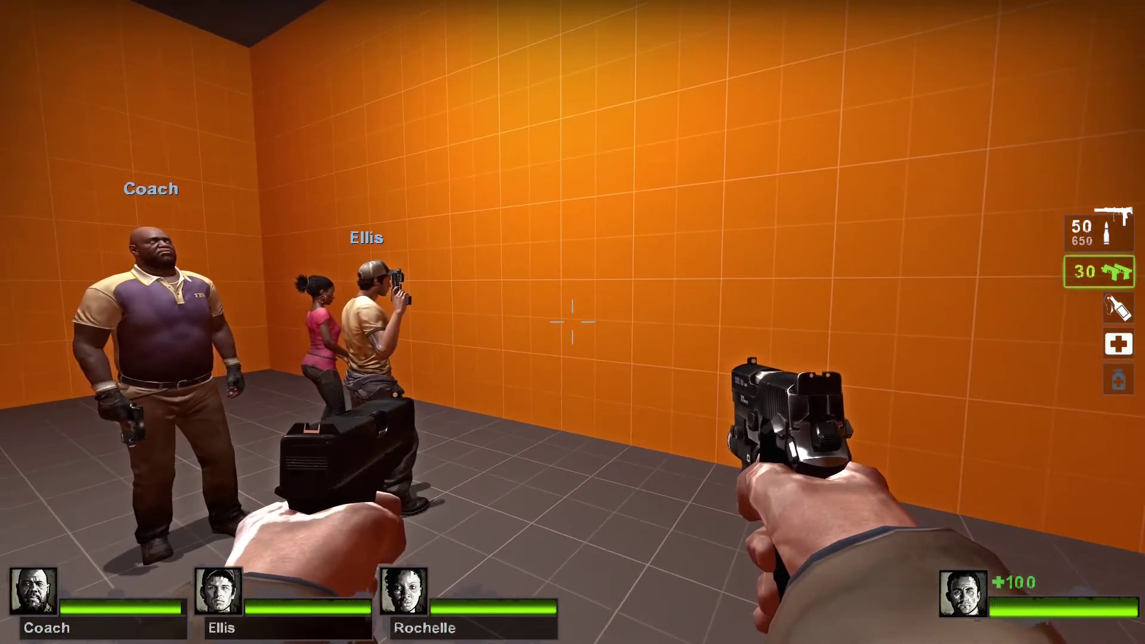